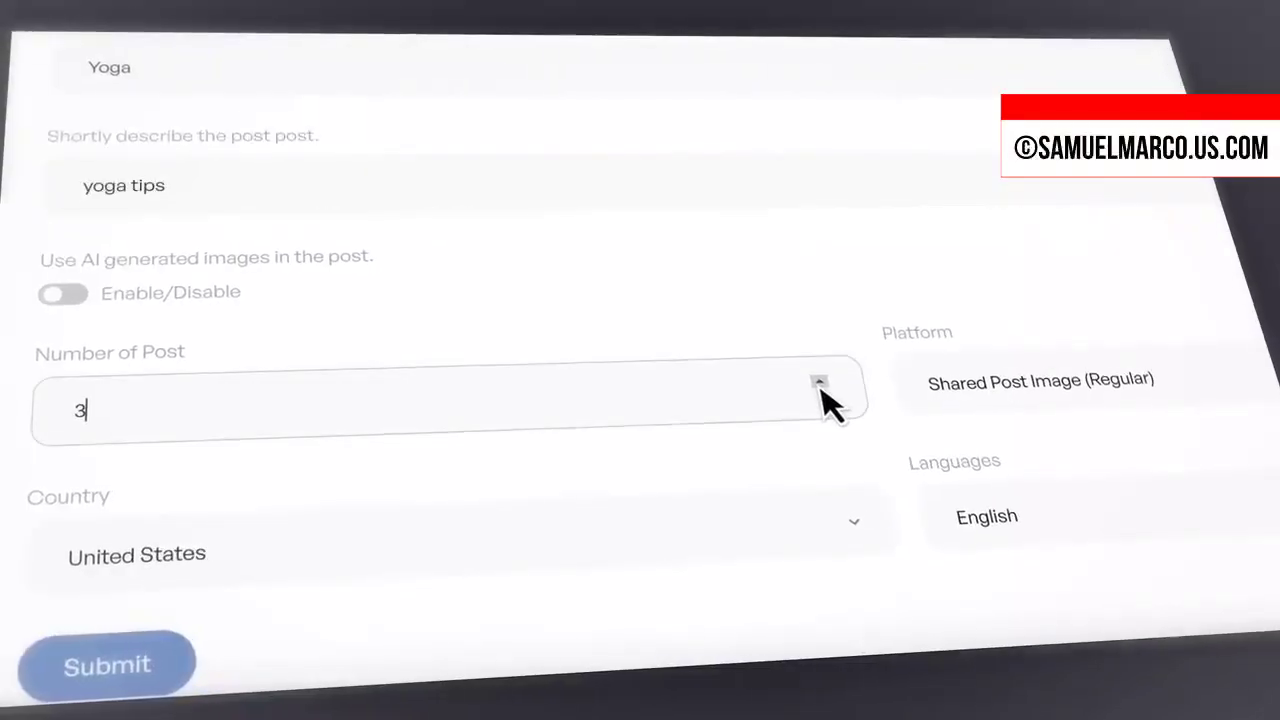
# Step: Generate five yoga tips posts on the Shared Post Image (Regular) platform
pyautogui.click(820, 386)
pyautogui.click(820, 386)
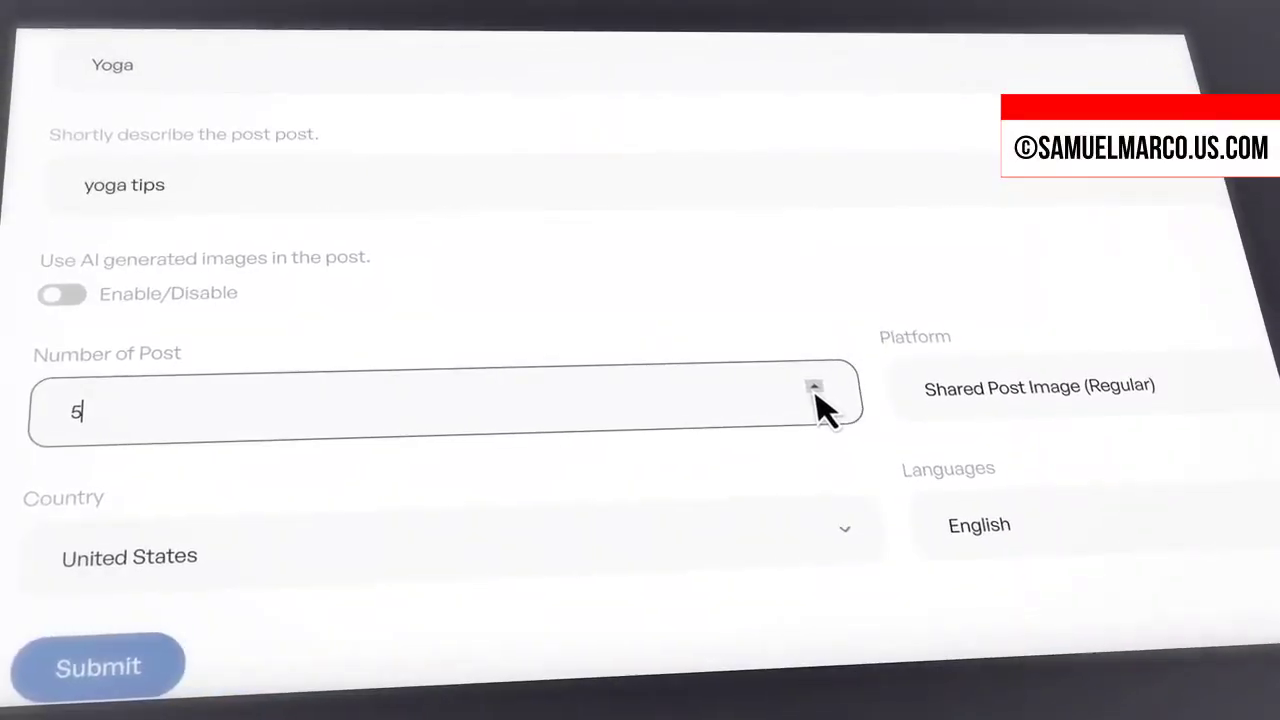
pyautogui.click(1152, 400)
pyautogui.click(1162, 432)
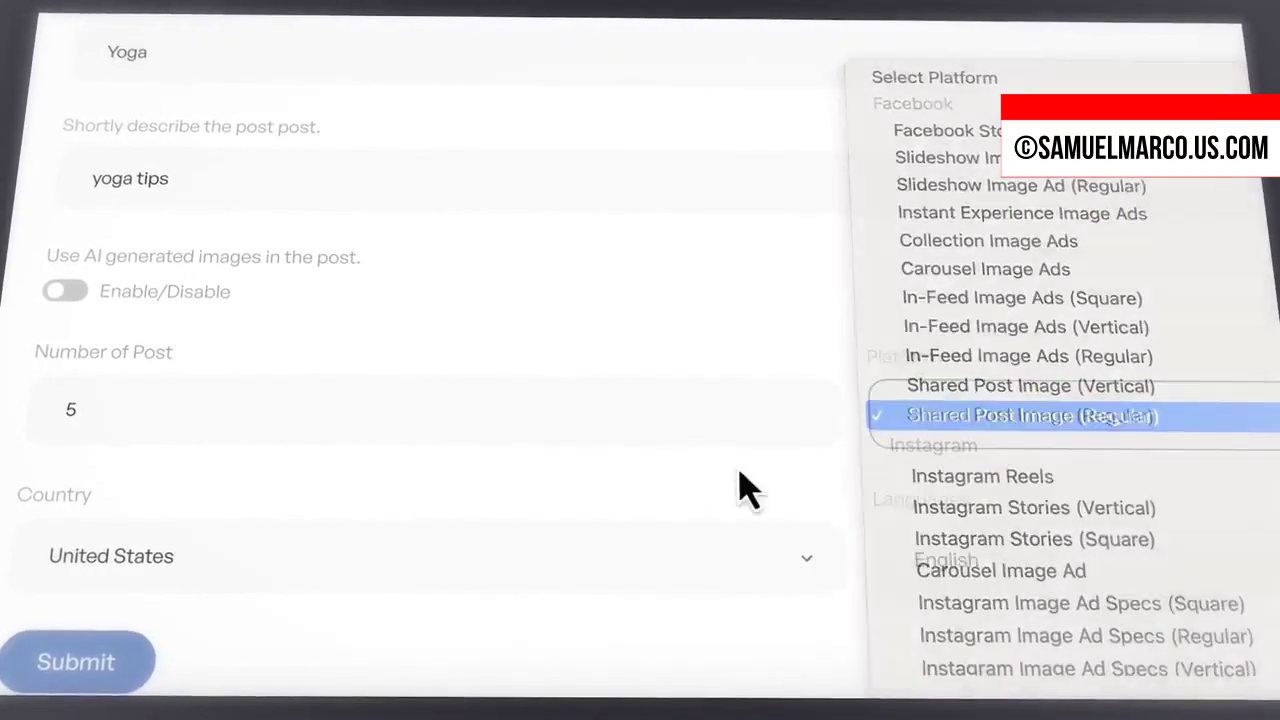
pyautogui.click(90, 660)
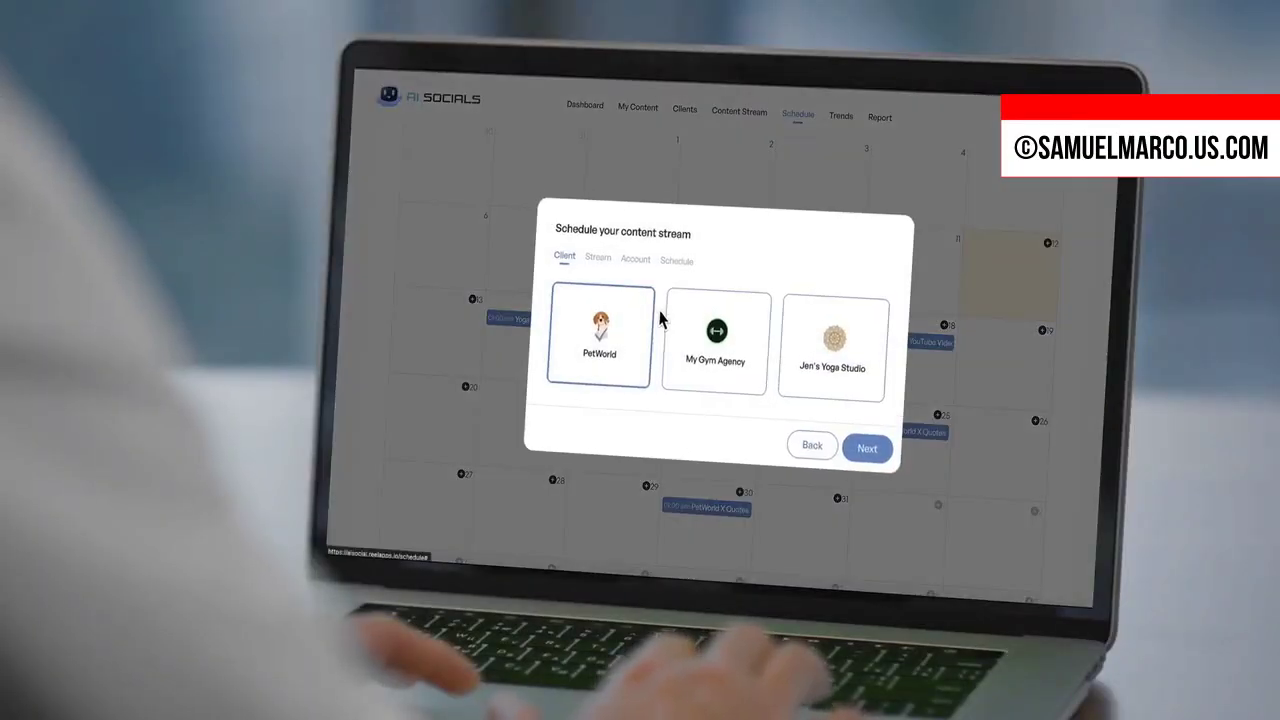
# Step: Submit the Yoga Agency campaign with Carousel Image Ads as its platform
pyautogui.click(609, 266)
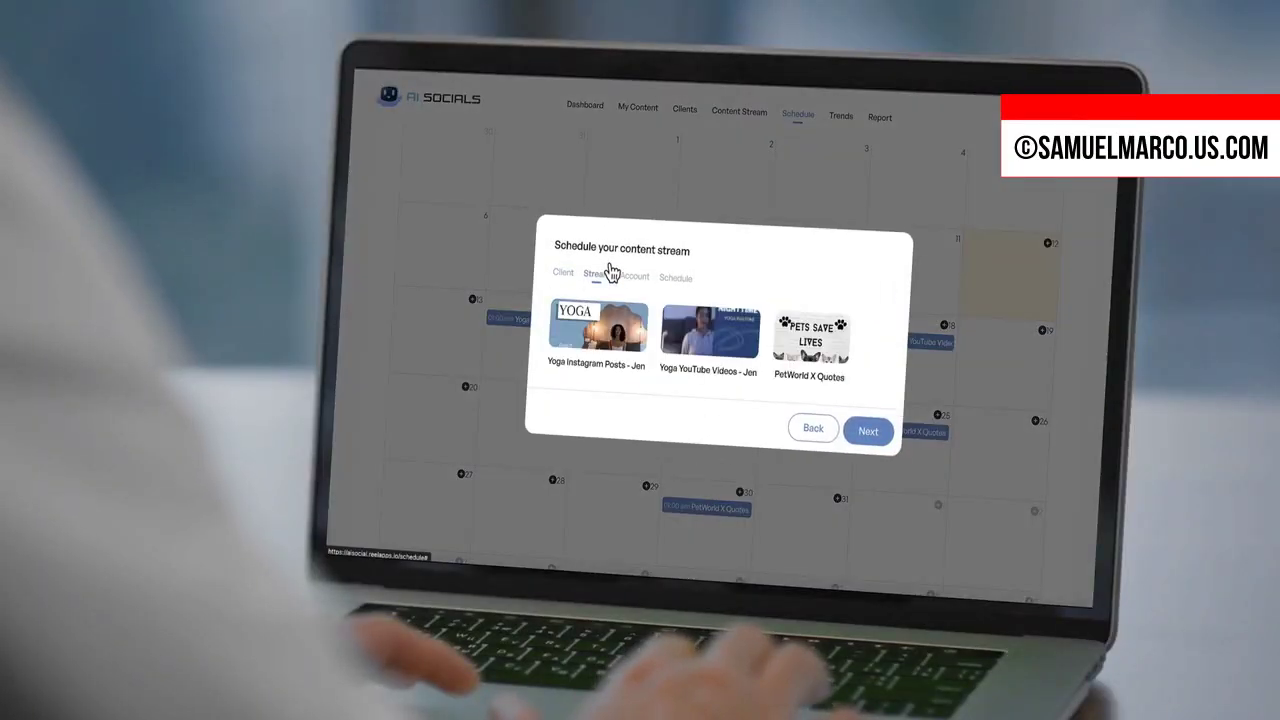
pyautogui.click(808, 350)
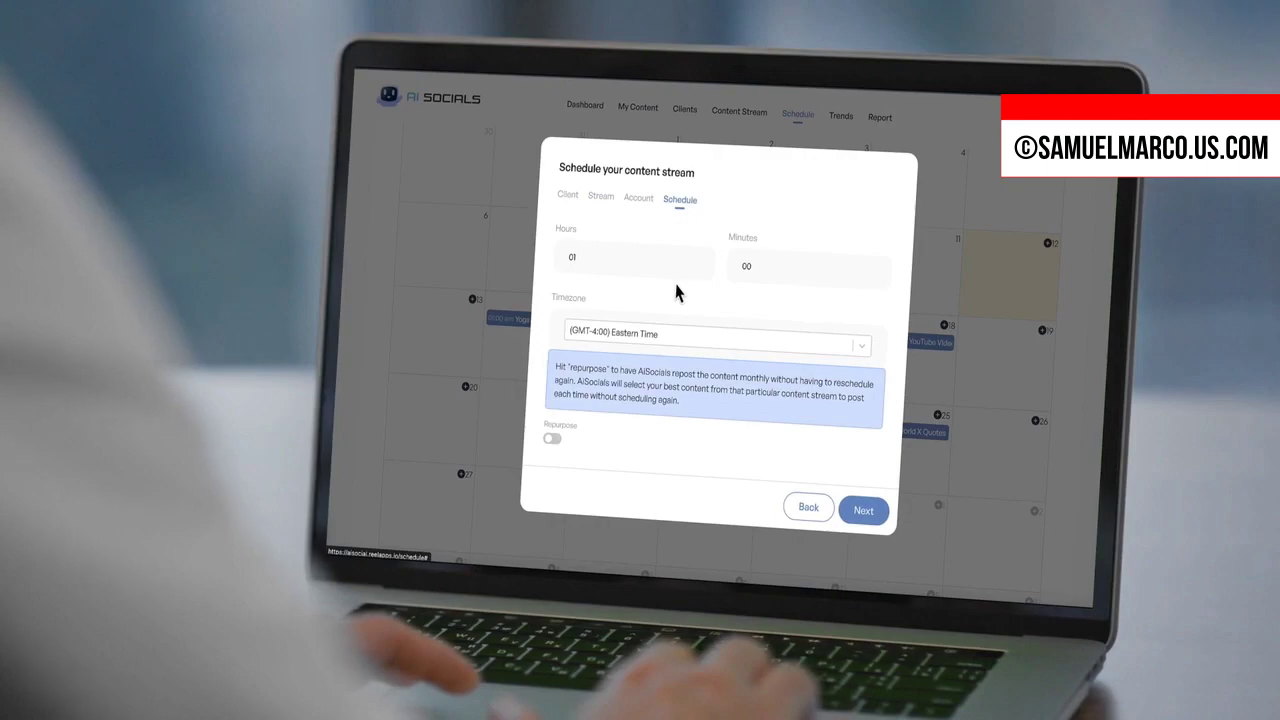
pyautogui.click(55, 348)
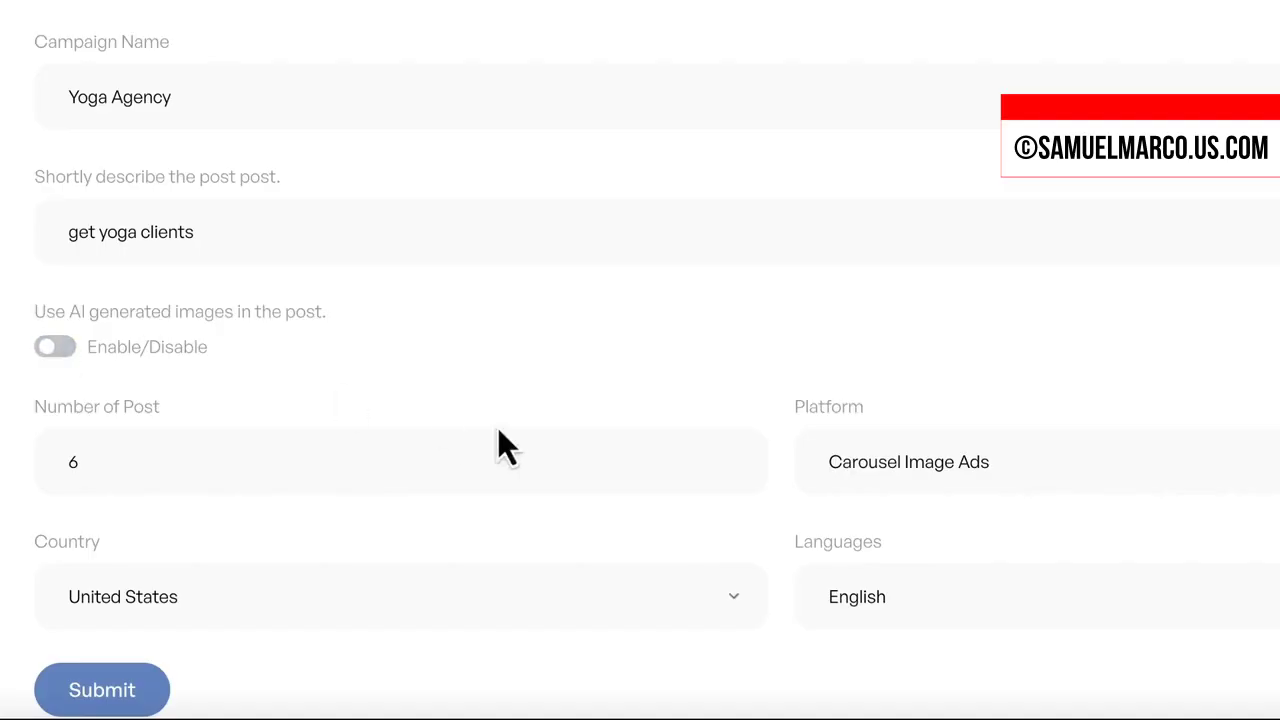
pyautogui.click(900, 479)
pyautogui.click(904, 459)
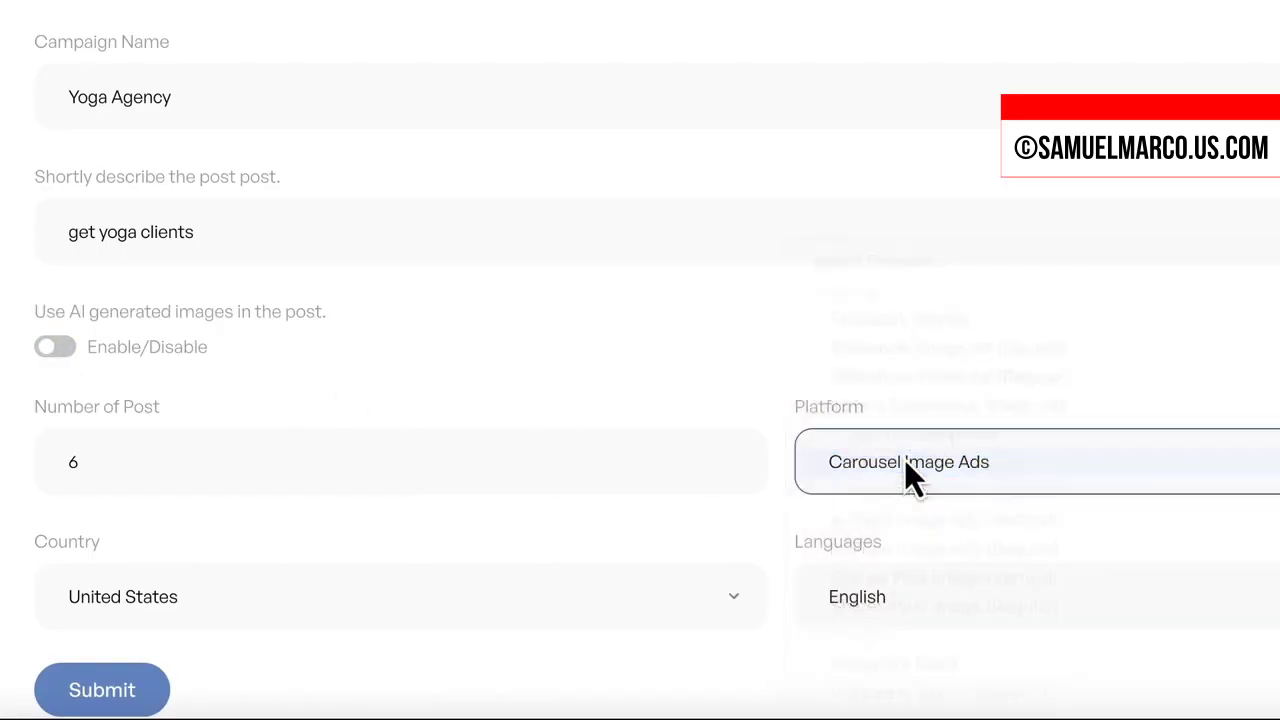
pyautogui.click(92, 704)
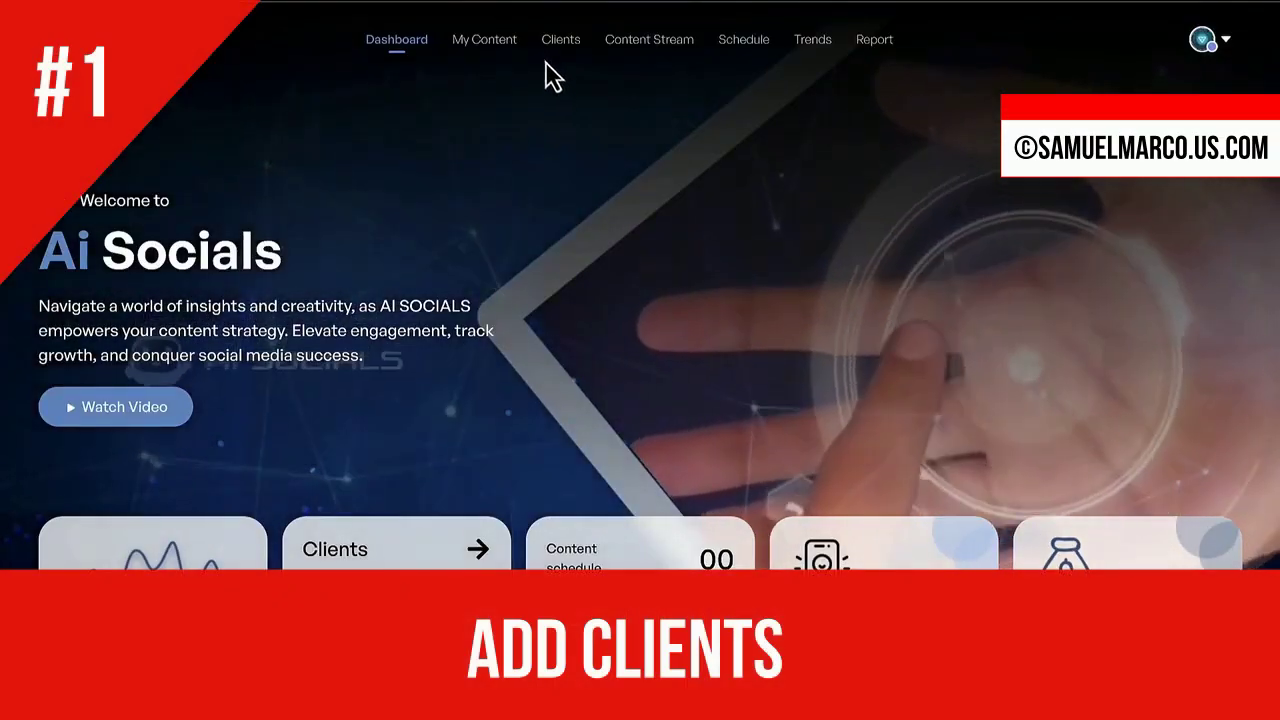
# Step: Edit the PetWorld client, keeping earnings at 400 and Weekly billing frequency
pyautogui.click(570, 42)
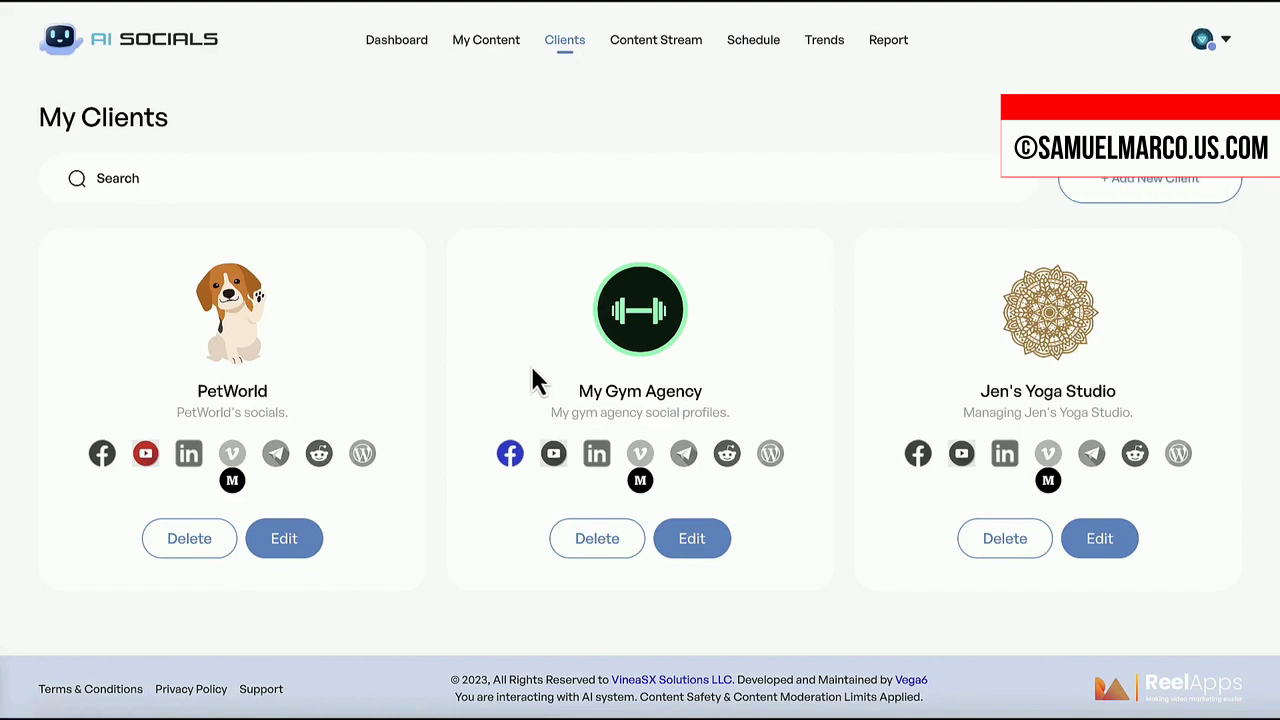
pyautogui.click(295, 540)
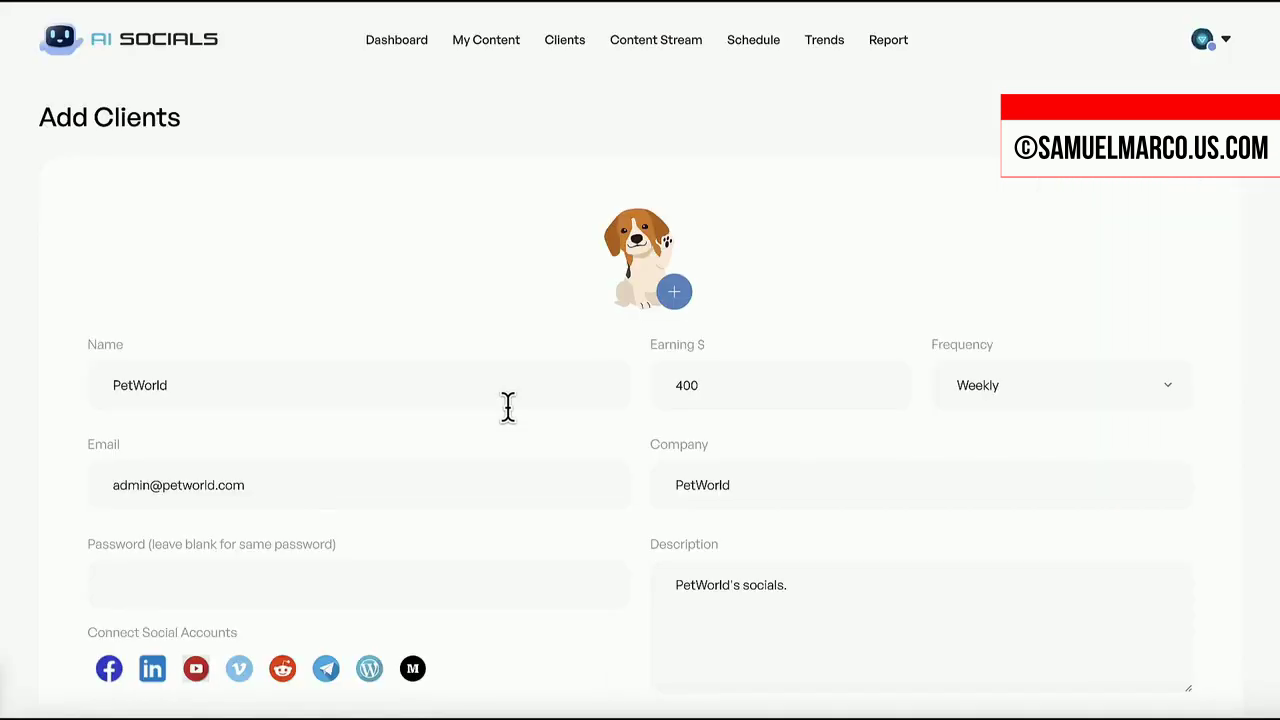
pyautogui.scroll(-1, 563, 398)
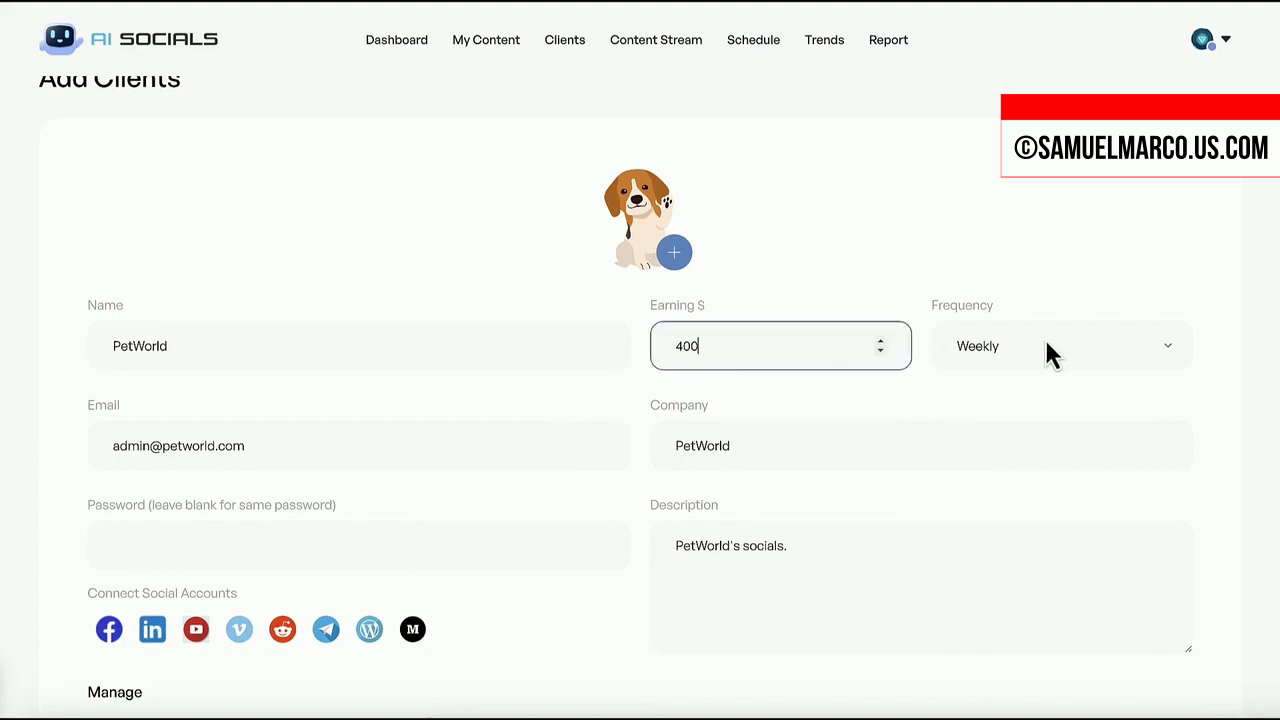
pyautogui.click(1136, 357)
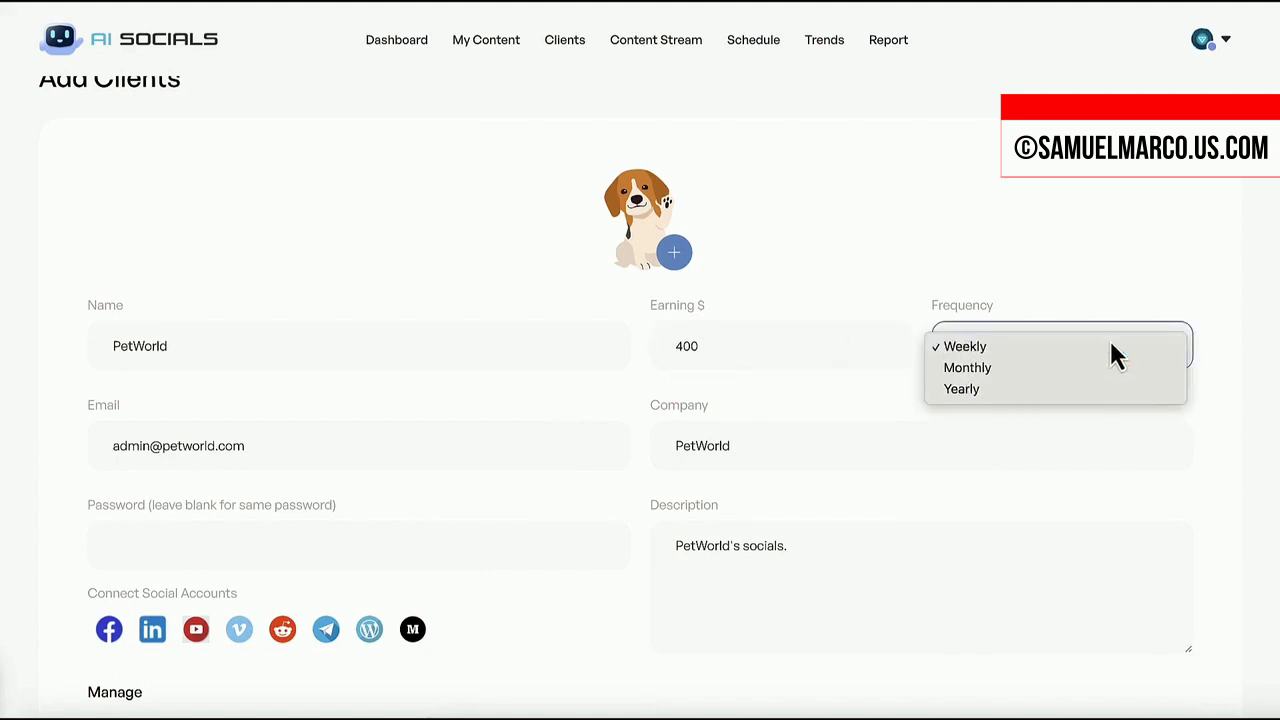
pyautogui.click(1109, 346)
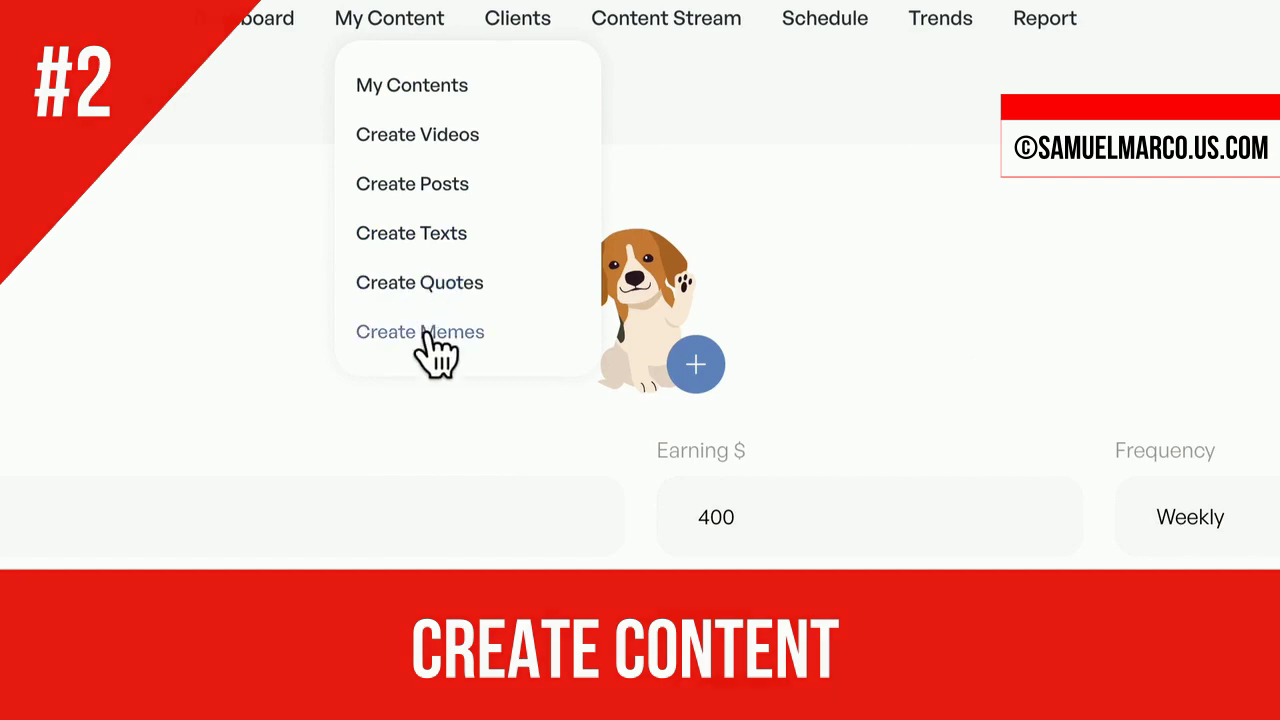
# Step: Search Reddit trends for 'cryptocurrency' and scroll through the returned trending posts
pyautogui.click(940, 18)
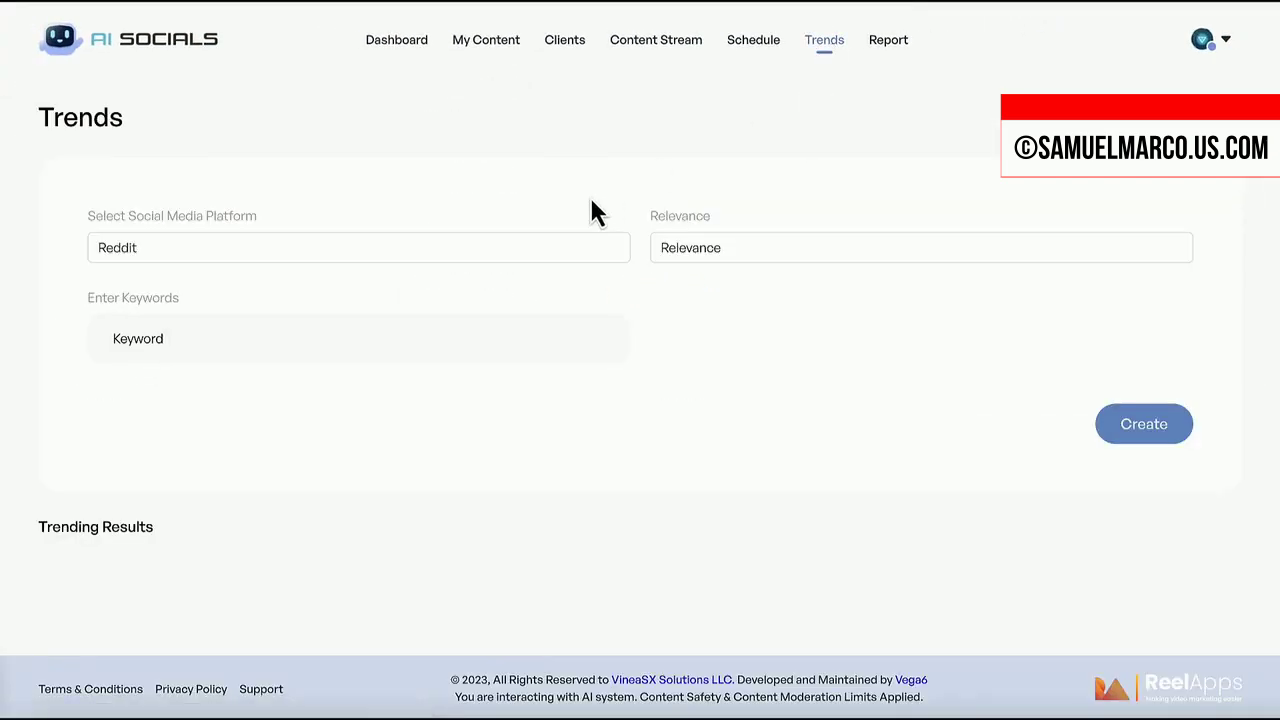
pyautogui.click(426, 331)
pyautogui.write('cryptocurrency')
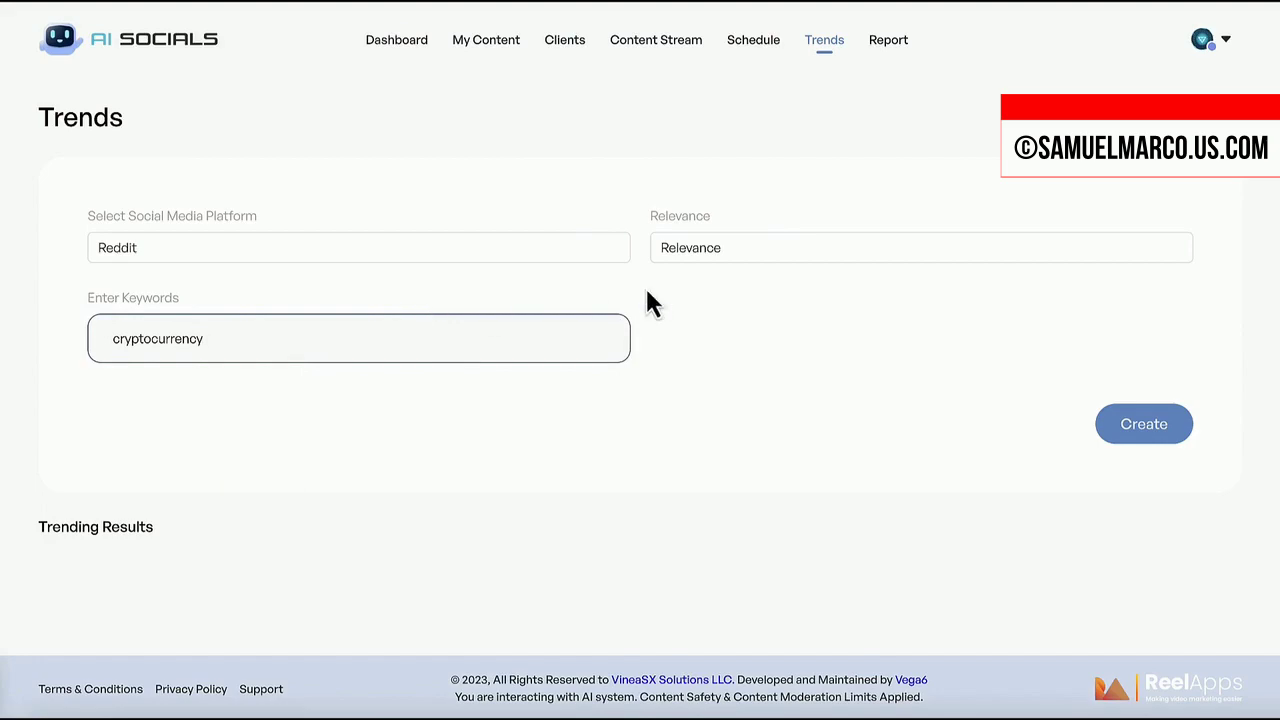
pyautogui.click(1122, 428)
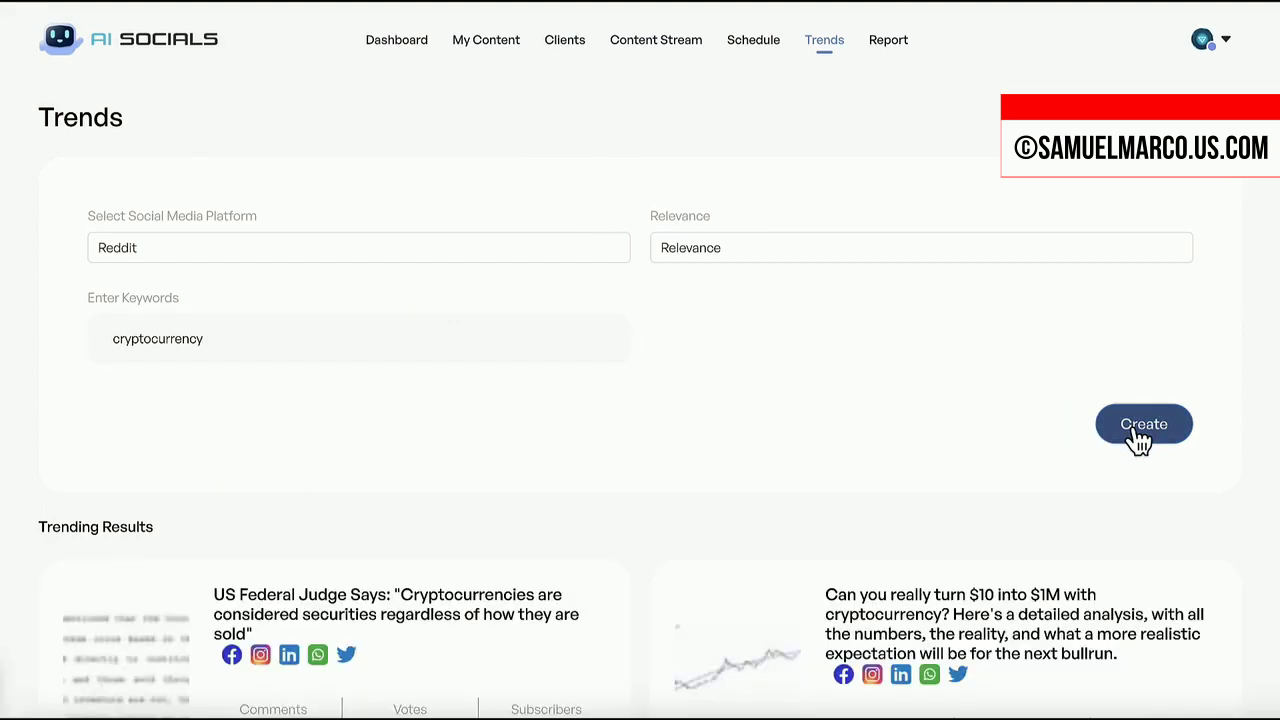
pyautogui.scroll(-6, 945, 447)
pyautogui.scroll(3, 946, 450)
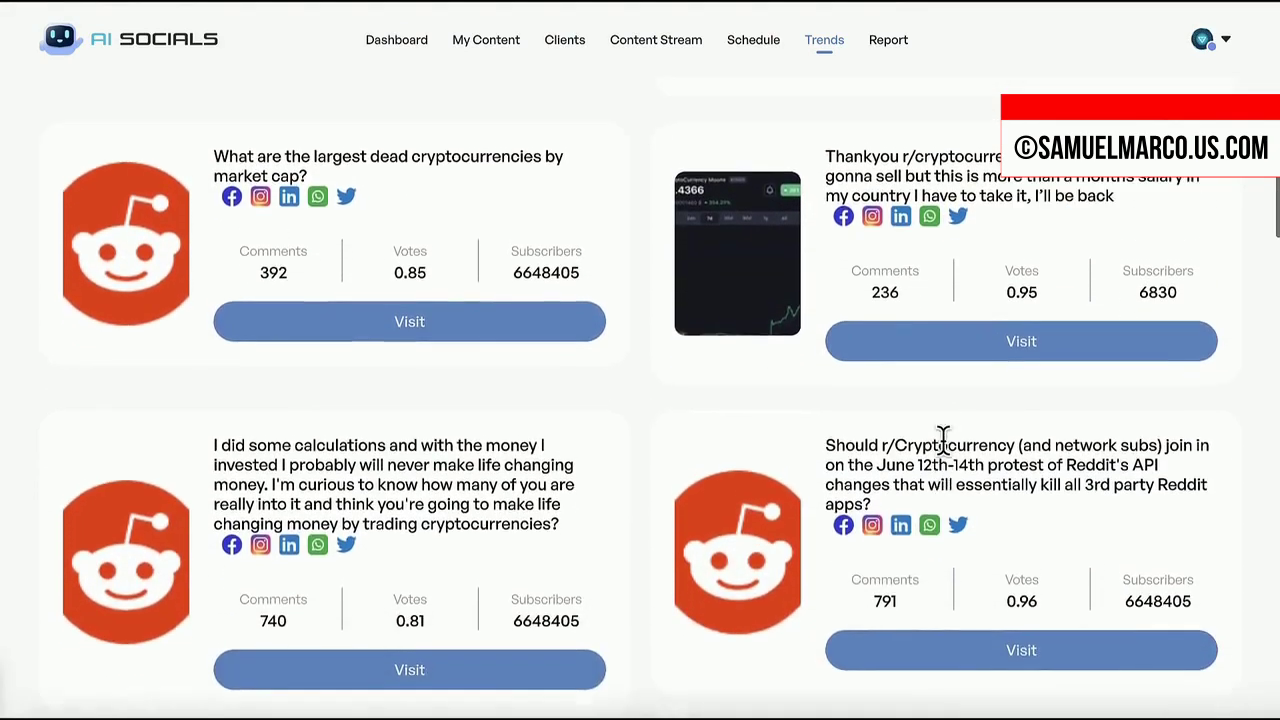
pyautogui.scroll(4, 946, 450)
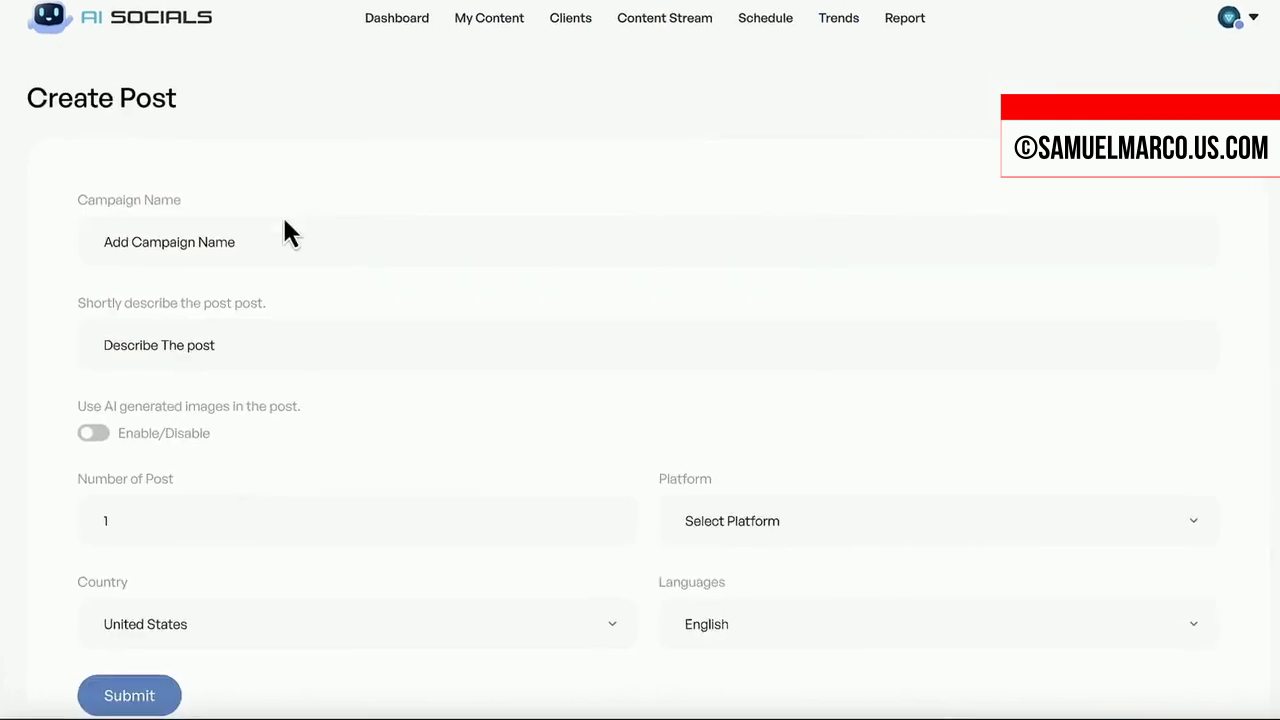
# Step: Name the campaign 'Yoga' with the description 'Yoga Tips'
pyautogui.click(256, 242)
pyautogui.write('Yoga')
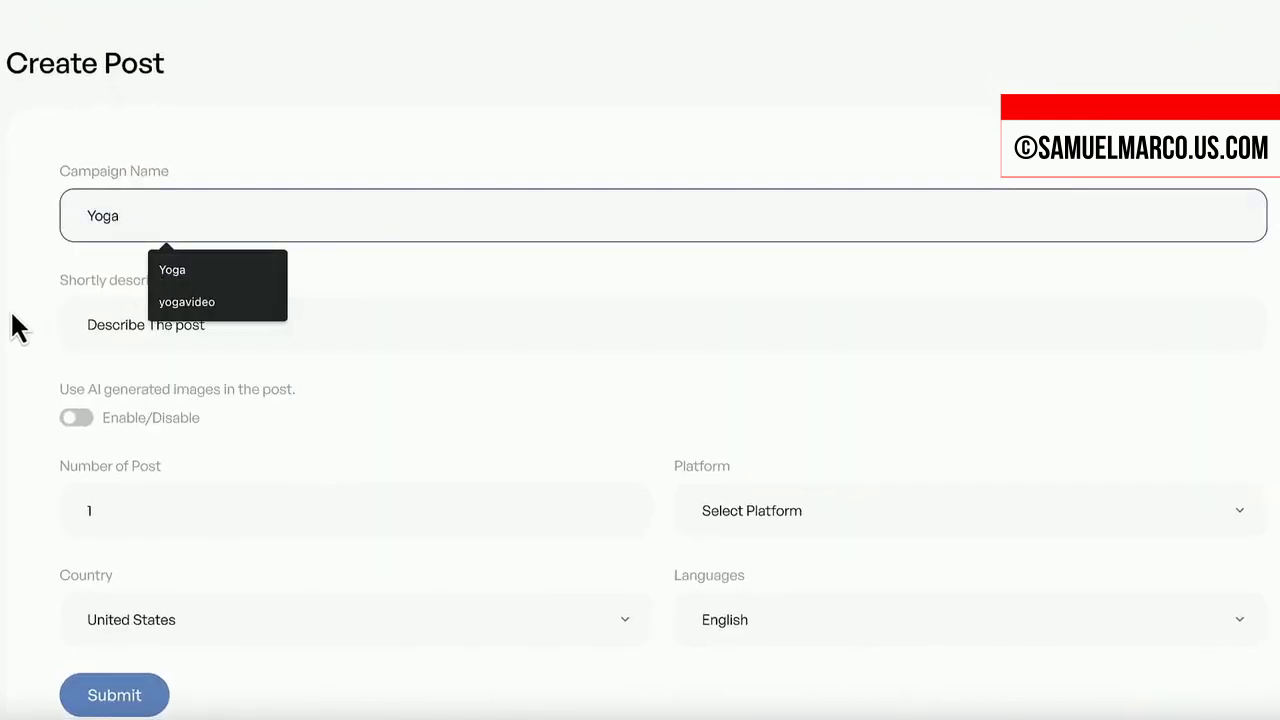
pyautogui.click(108, 318)
pyautogui.write('Yoga Tips')
pyautogui.click(46, 376)
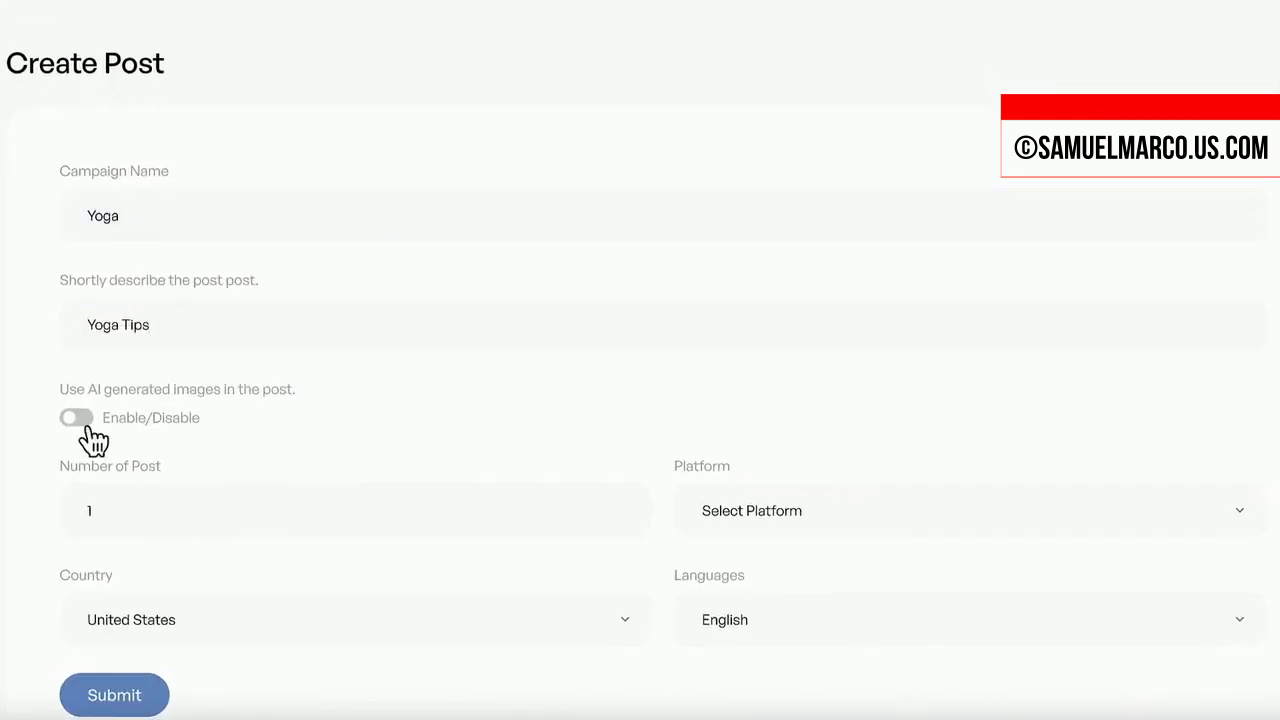
pyautogui.scroll(-1, 150, 465)
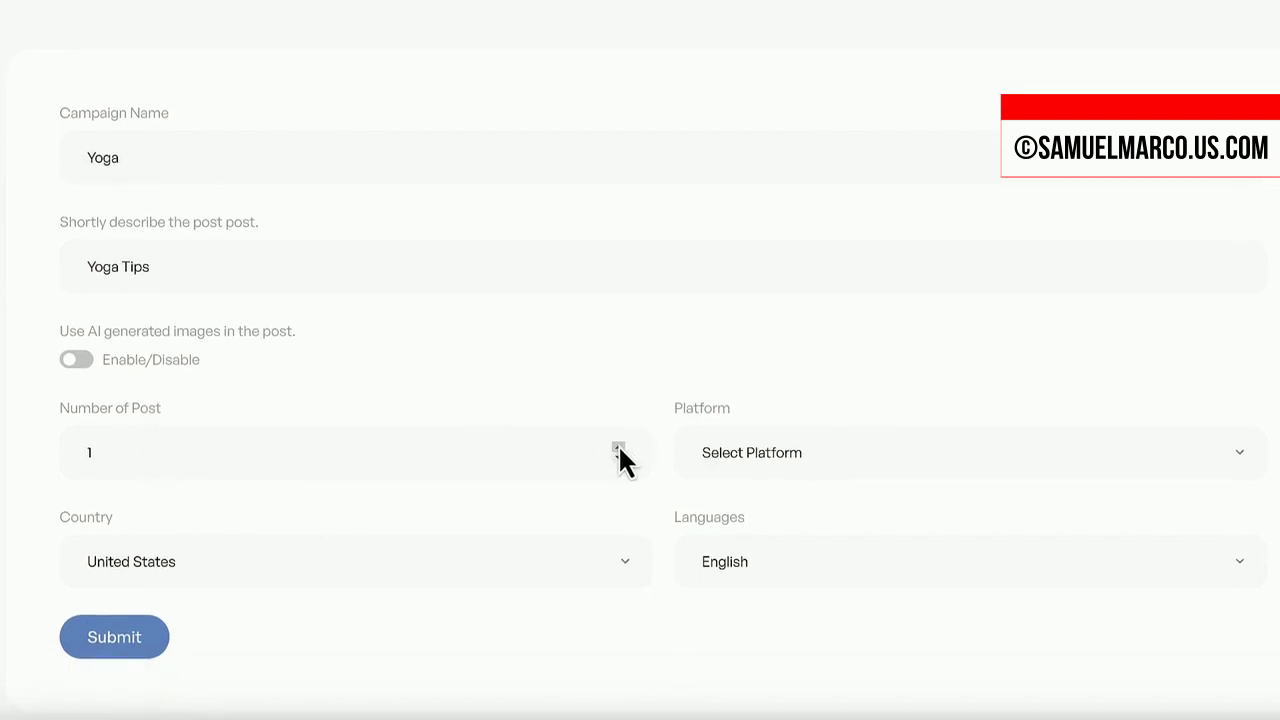
# Step: Choose Shared Post Image (Regular) as the platform and submit the Yoga campaign
pyautogui.click(760, 455)
pyautogui.click(838, 514)
pyautogui.scroll(-1, 420, 505)
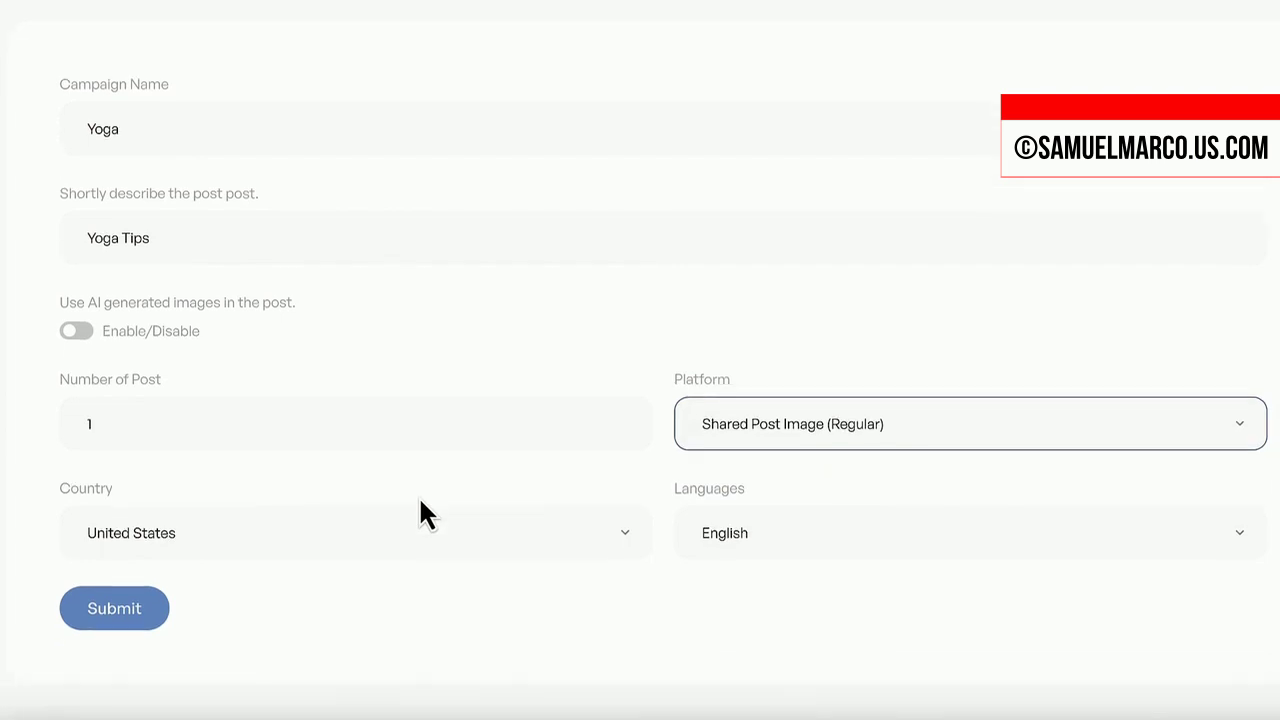
pyautogui.click(420, 505)
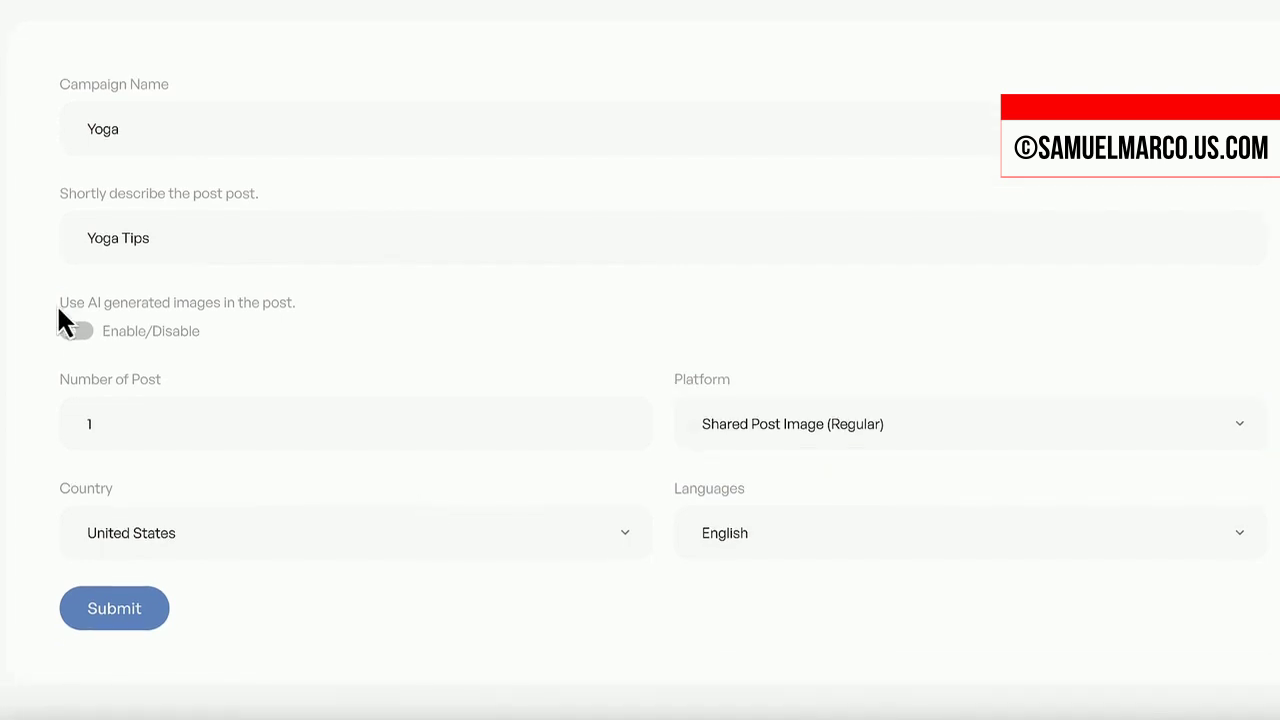
pyautogui.click(113, 608)
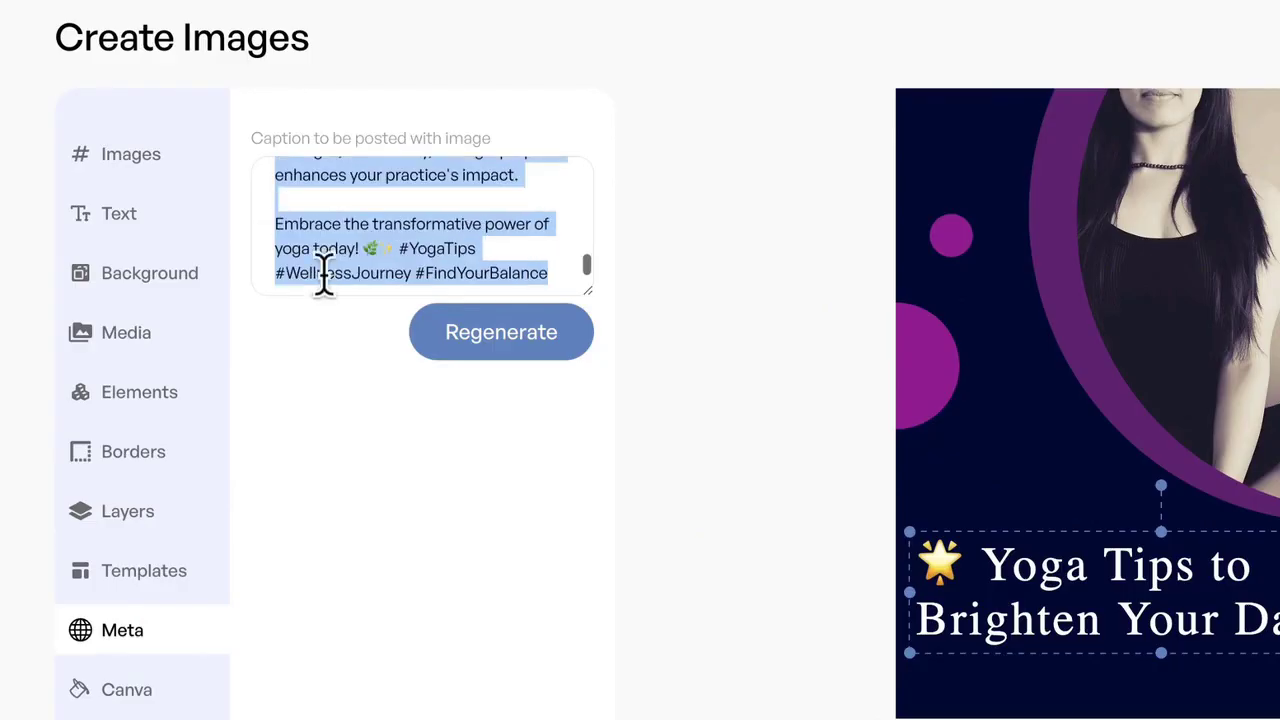
# Step: Read the generated 'Yoga Tips to Brighten Your Day' caption, then view the design templates
pyautogui.click(331, 276)
pyautogui.scroll(5, 331, 240)
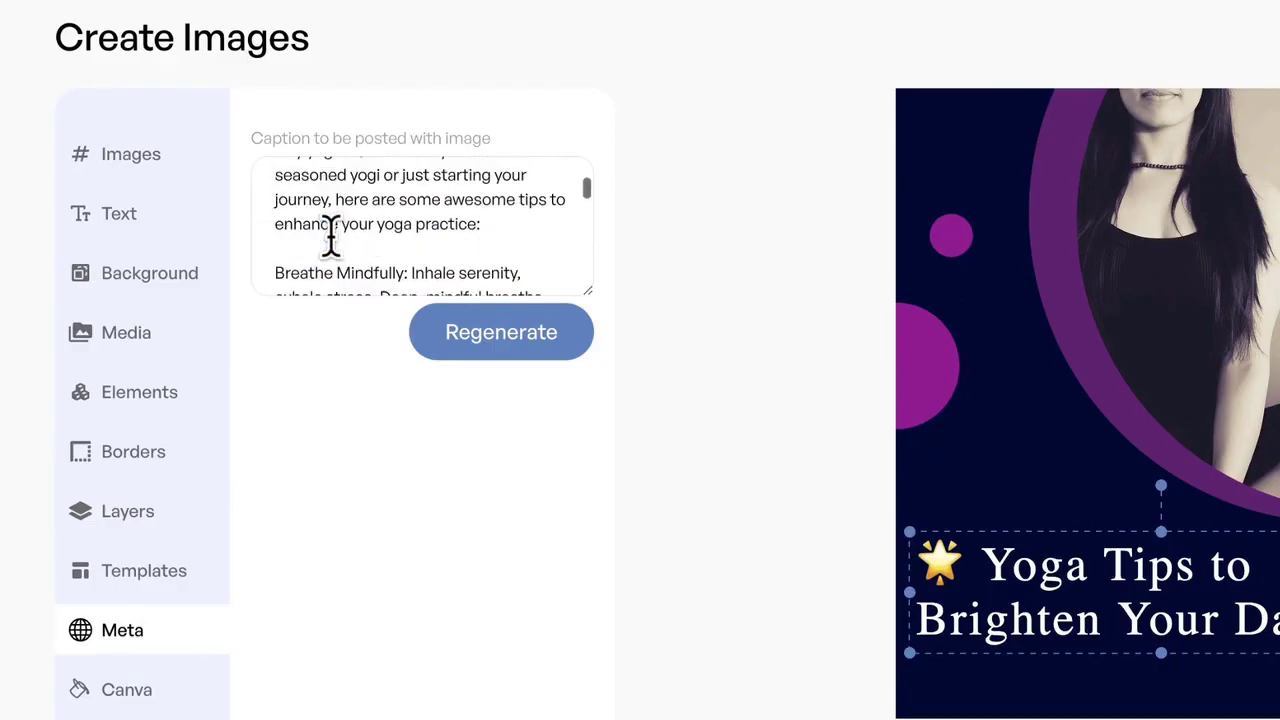
pyautogui.click(137, 580)
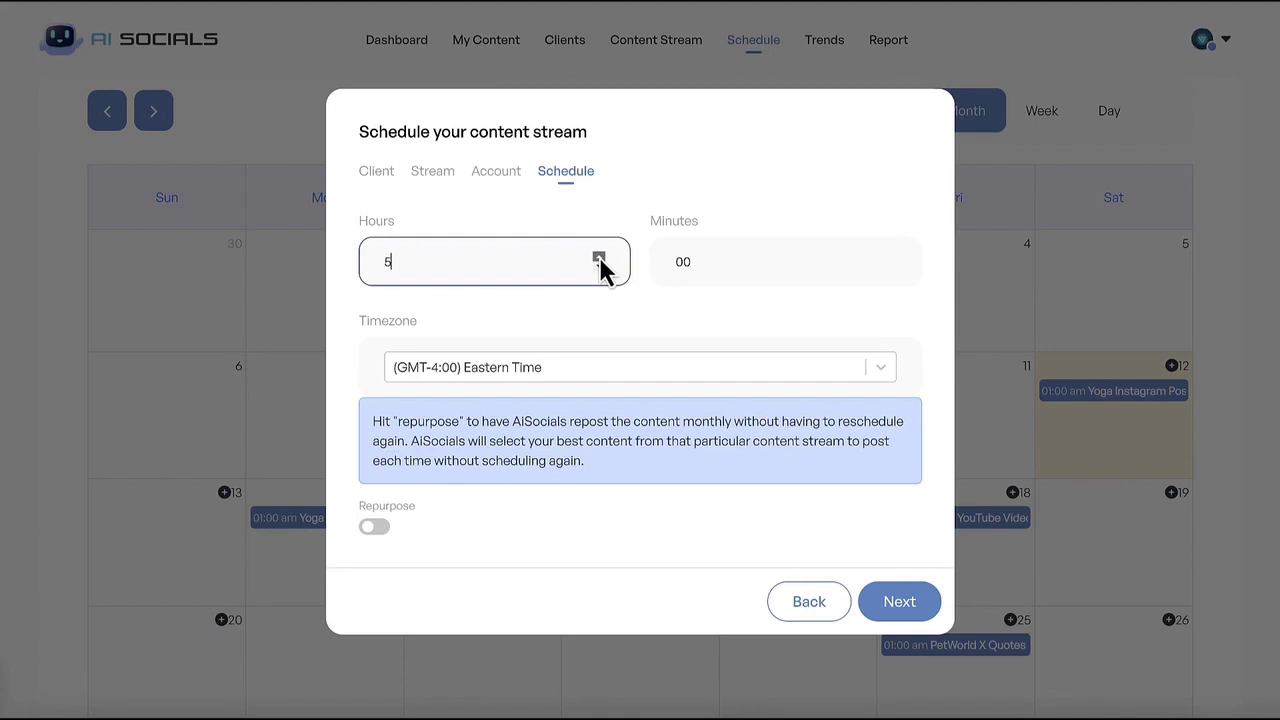
# Step: Create the 'Yoga Quotes' content stream with a pasted motivational-quotes description
pyautogui.click(622, 366)
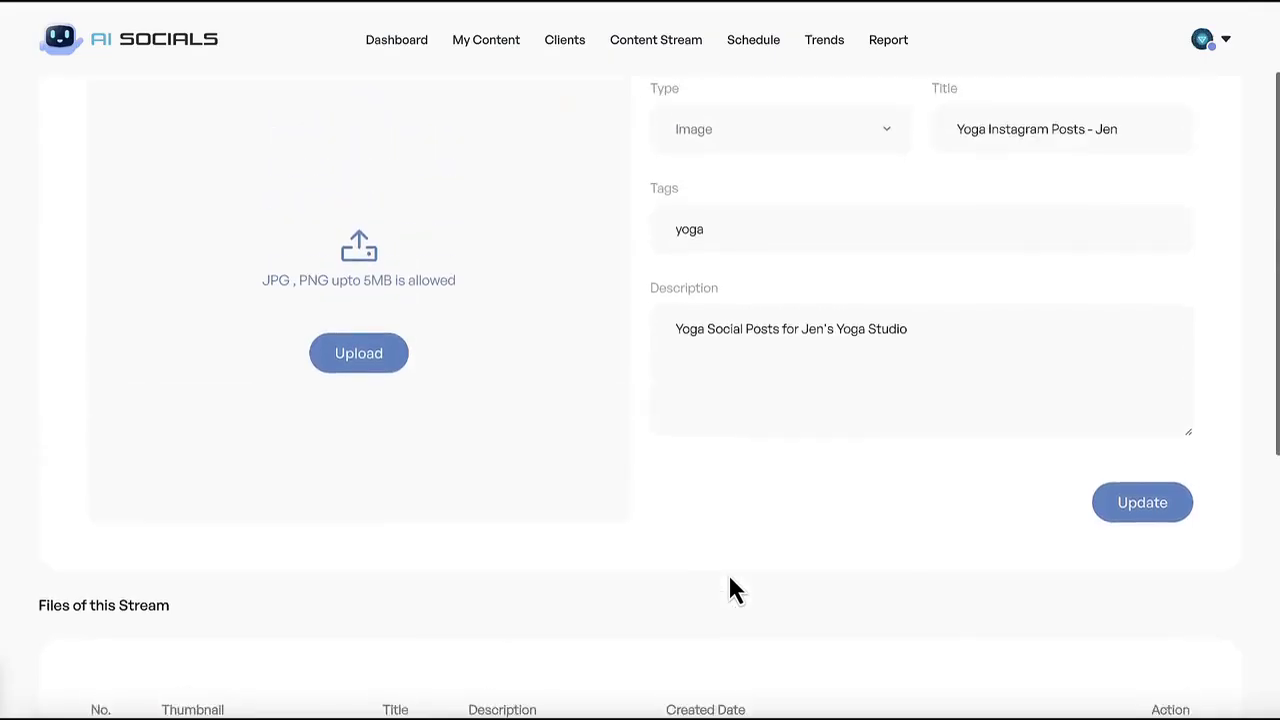
pyautogui.scroll(2, 728, 590)
pyautogui.click(77, 2)
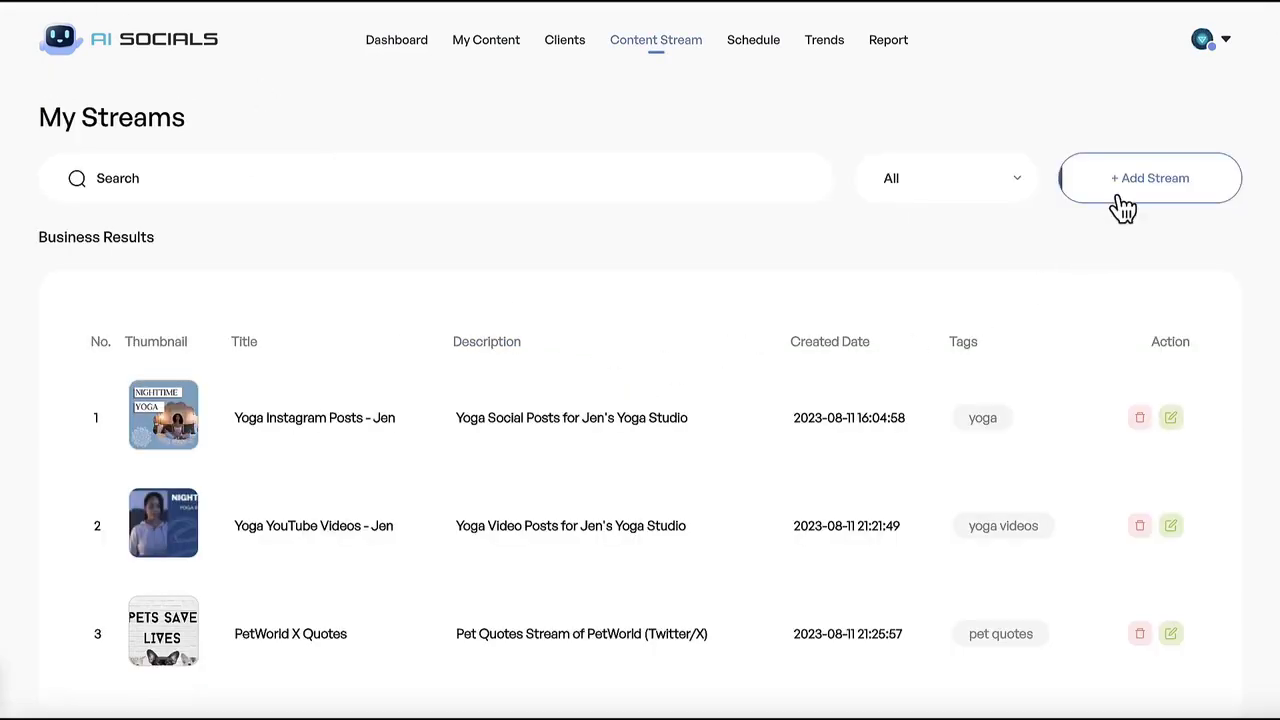
pyautogui.click(1129, 192)
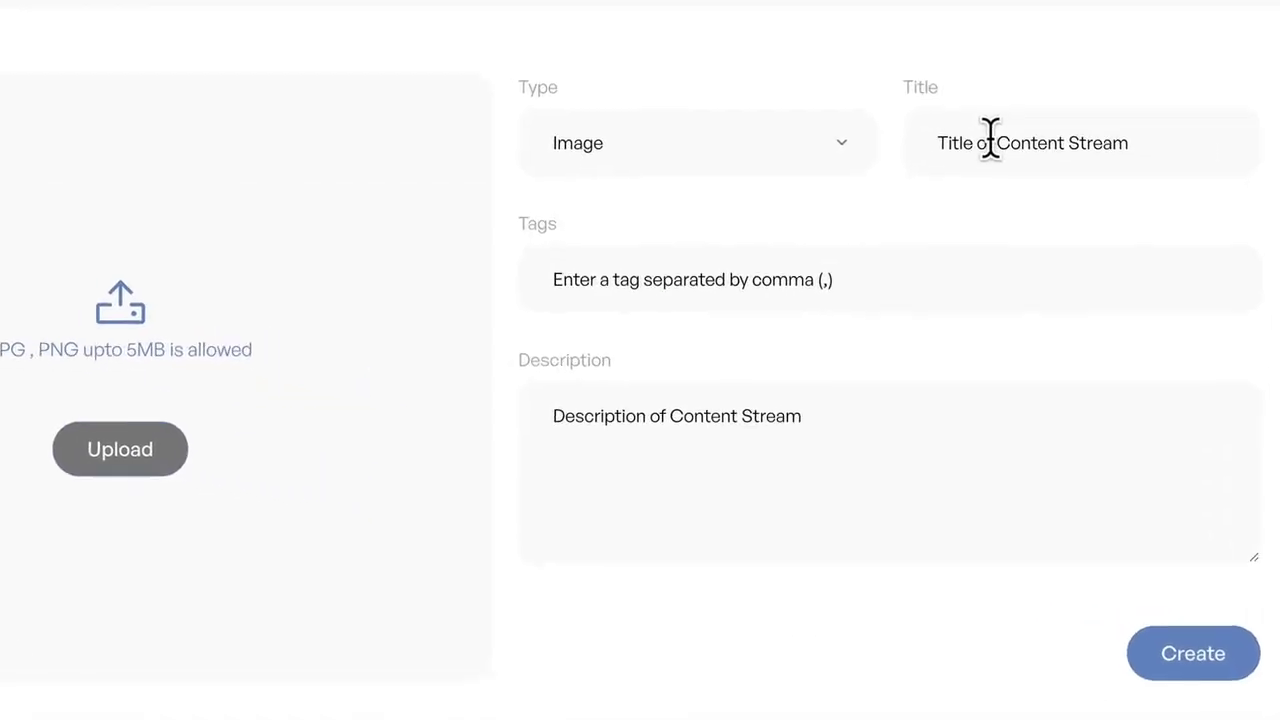
pyautogui.click(990, 140)
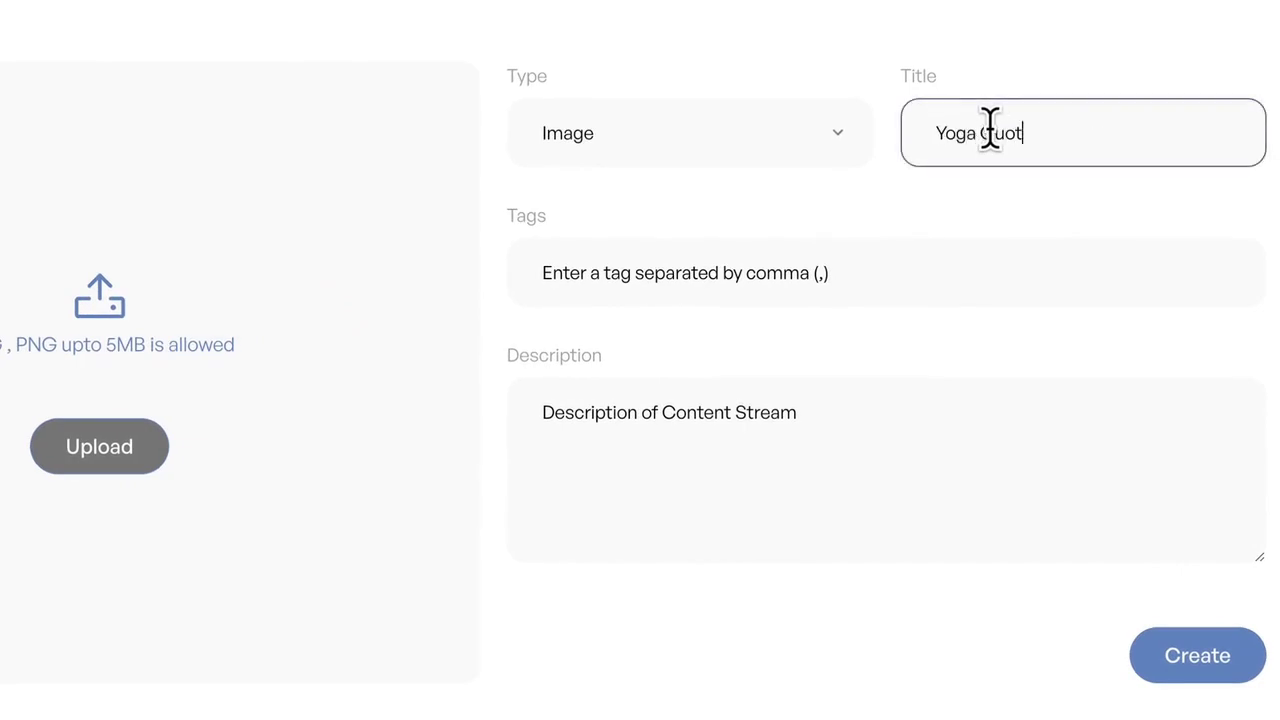
pyautogui.click(740, 408)
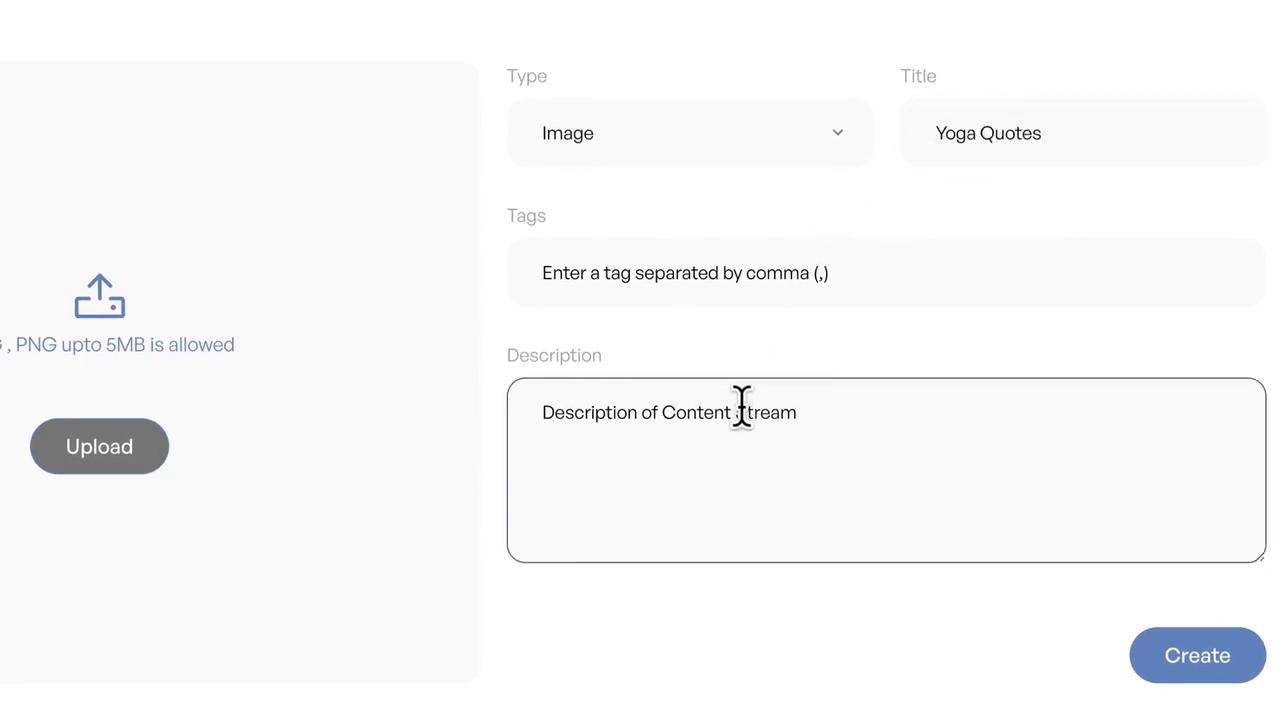
pyautogui.write("A content stream of motivational quotes to perpetually schedule on Jen's Instagram channels.")
pyautogui.click(1205, 680)
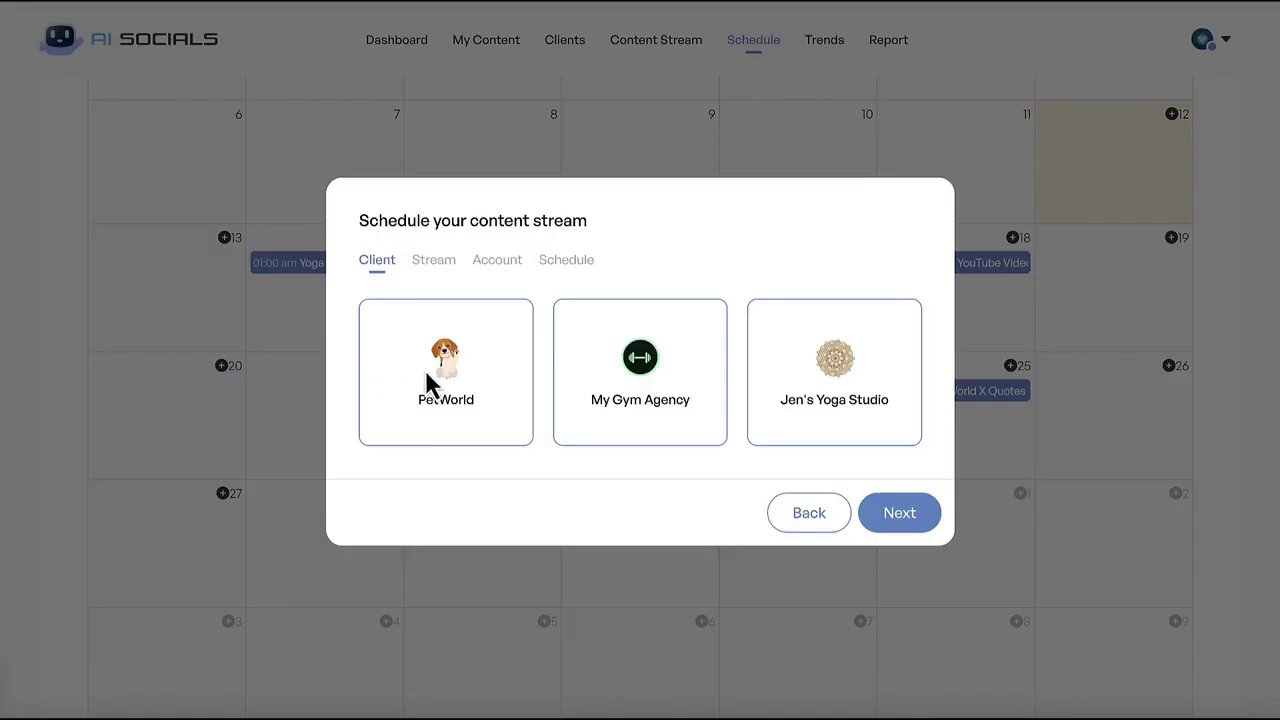
# Step: Schedule PetWorld's content stream to post on Facebook at 8:03 Eastern Time
pyautogui.click(432, 375)
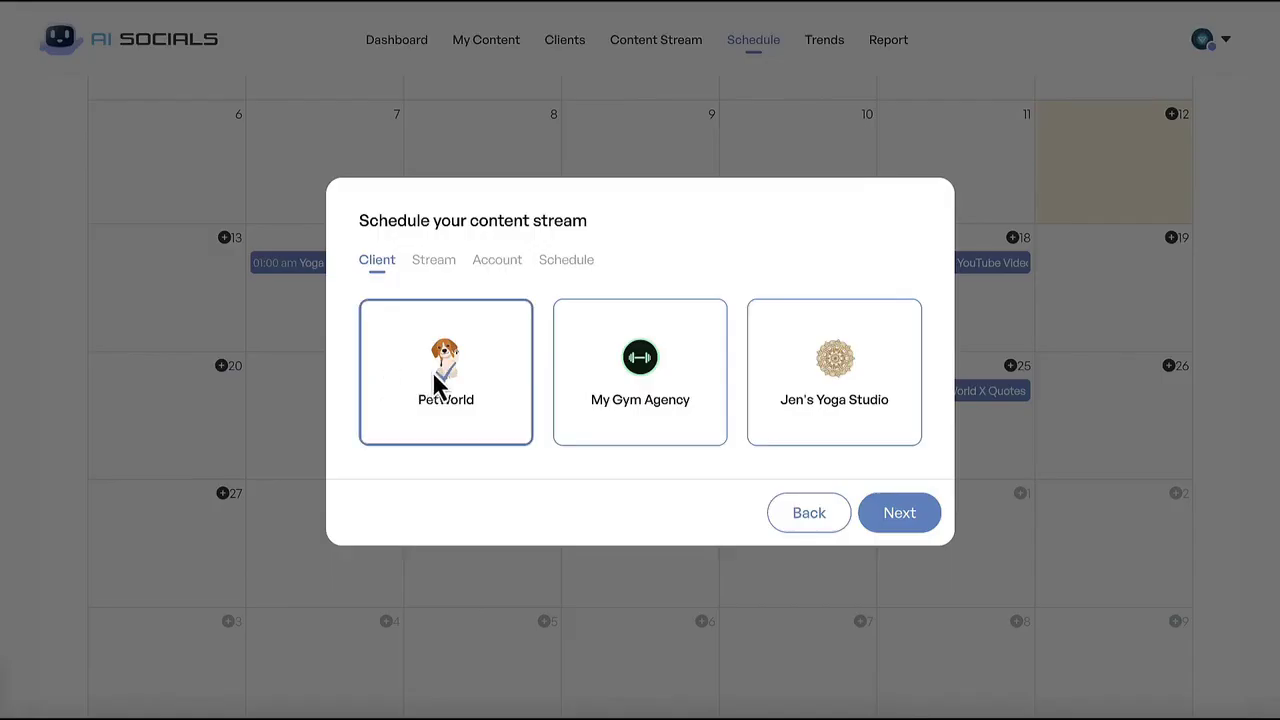
pyautogui.click(445, 266)
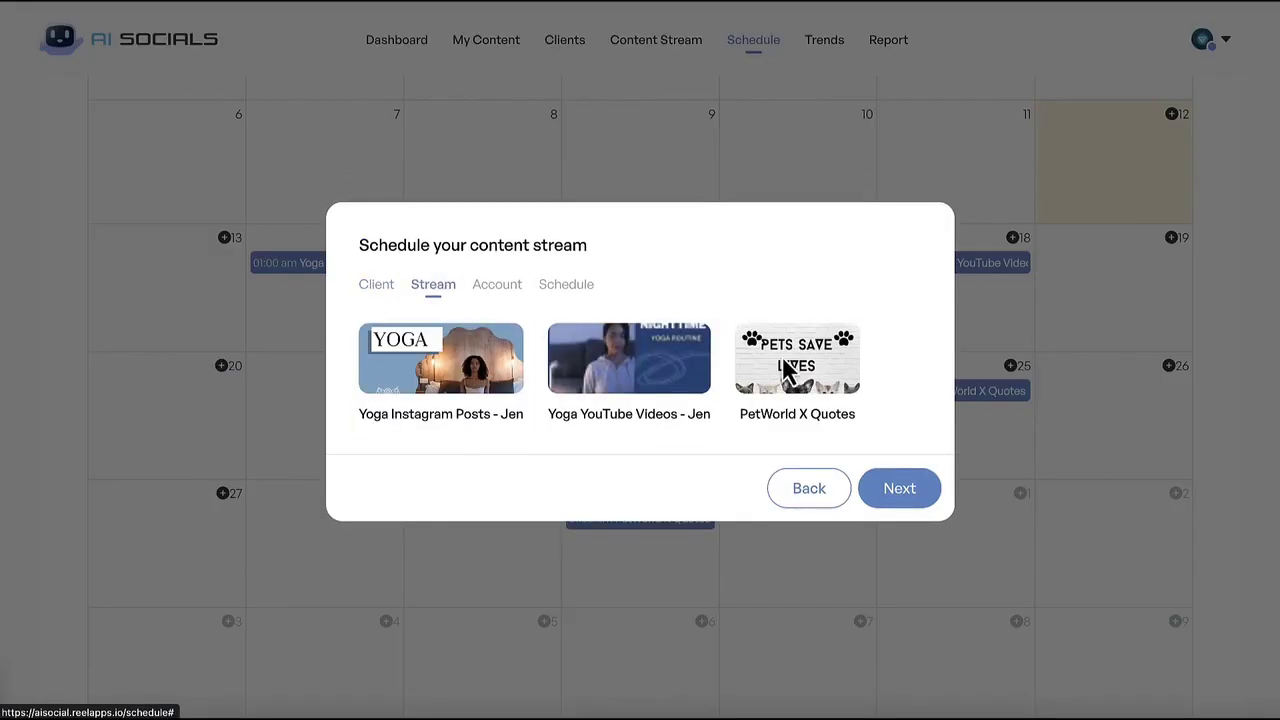
pyautogui.click(497, 286)
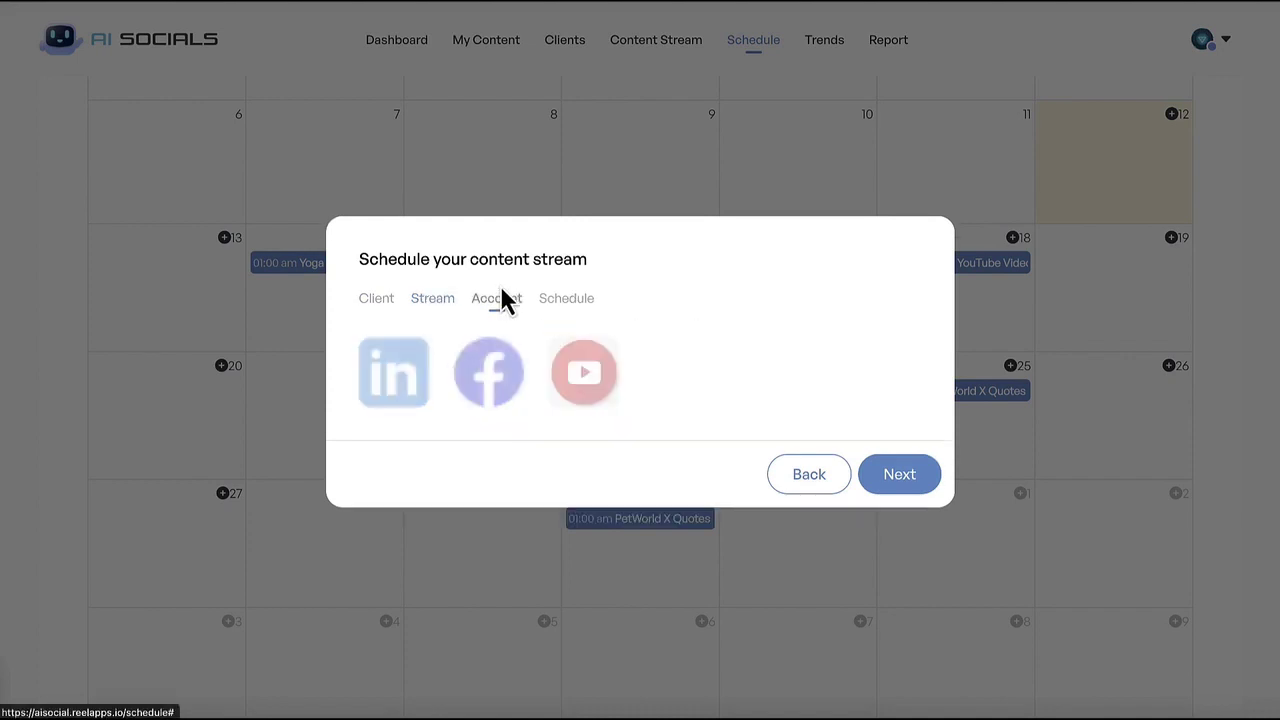
pyautogui.click(515, 378)
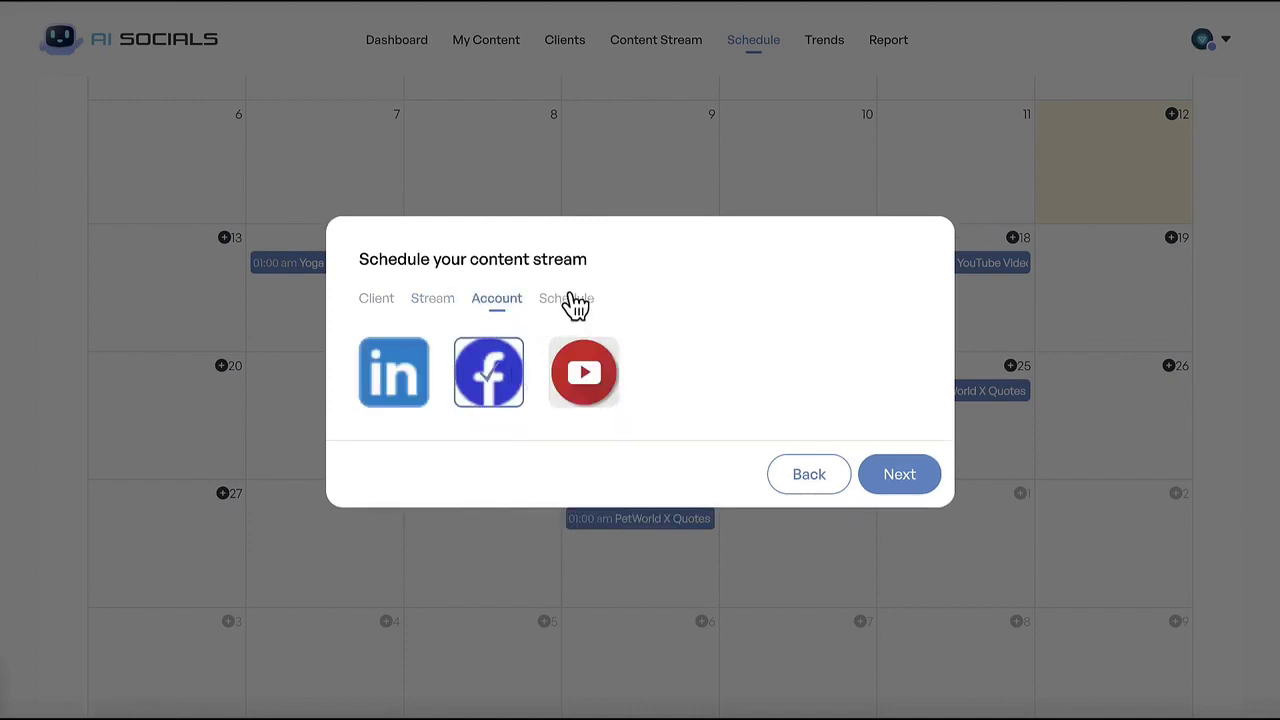
pyautogui.click(575, 300)
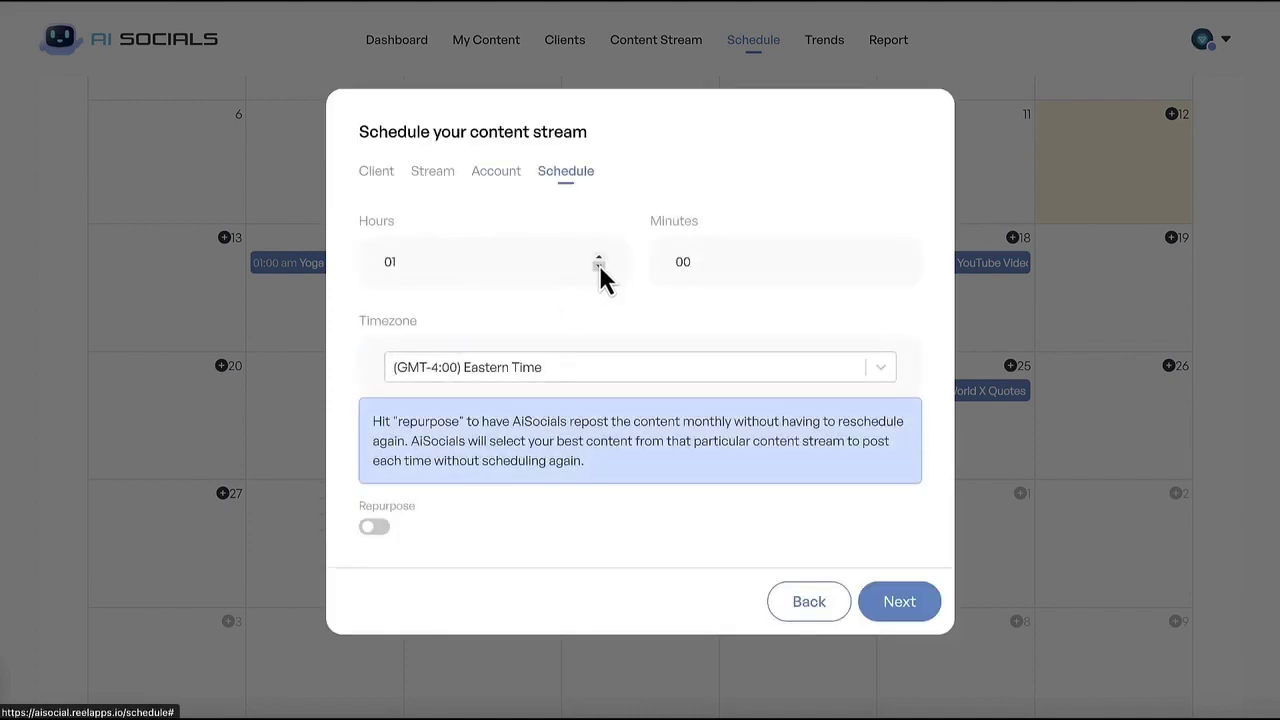
pyautogui.click(598, 262)
pyautogui.write('8')
pyautogui.press('Tab')
pyautogui.write('3')
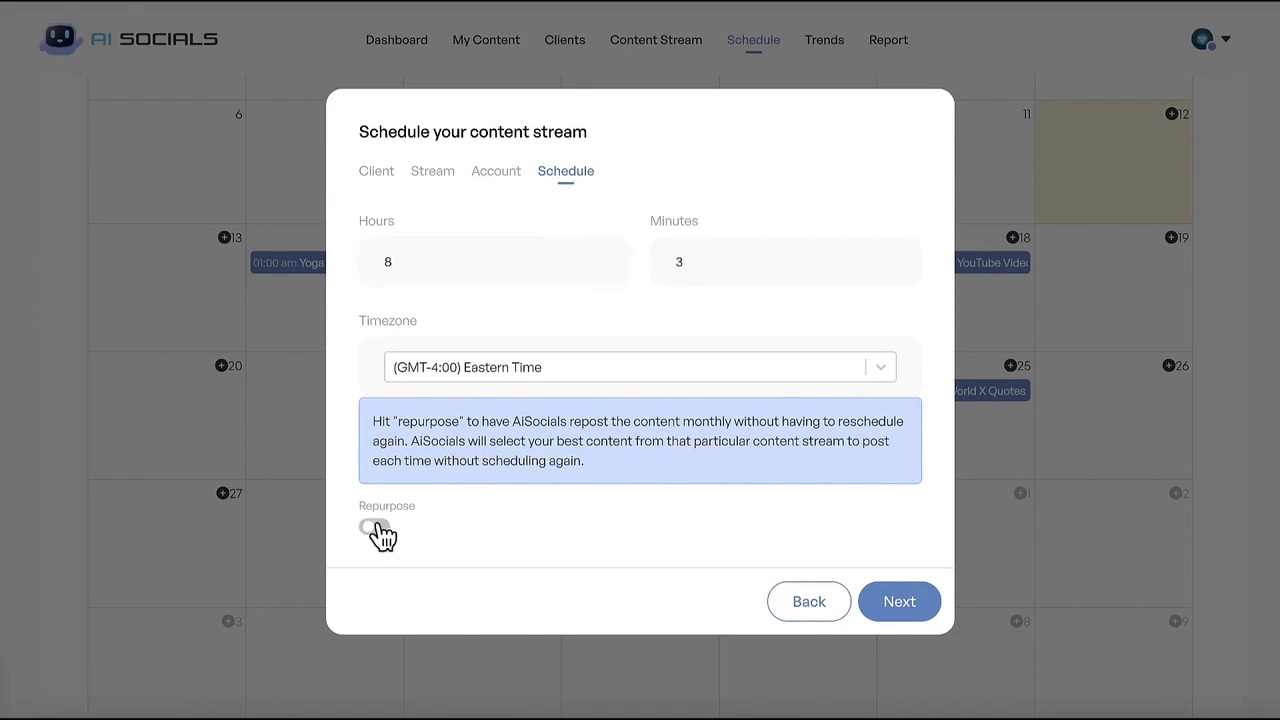
pyautogui.click(899, 602)
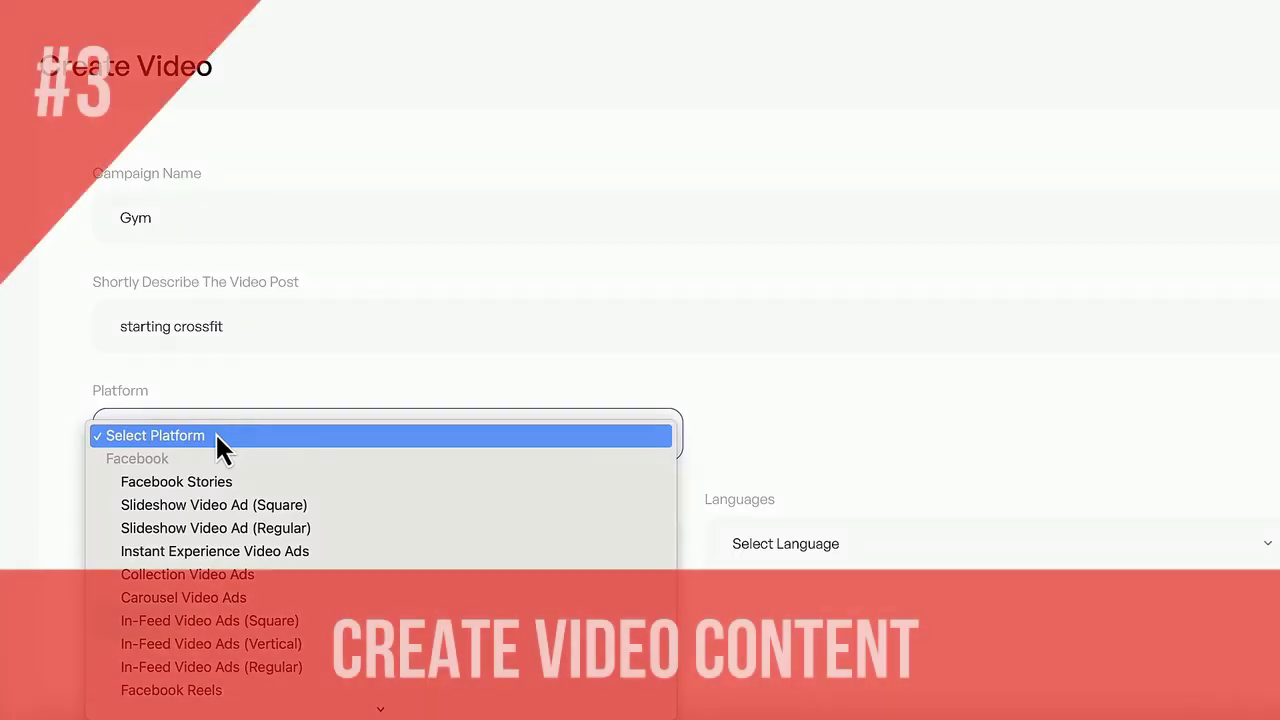
# Step: Set Standard YouTube videos and United States for the Gym video, then generate its script
pyautogui.scroll(-8, 233, 644)
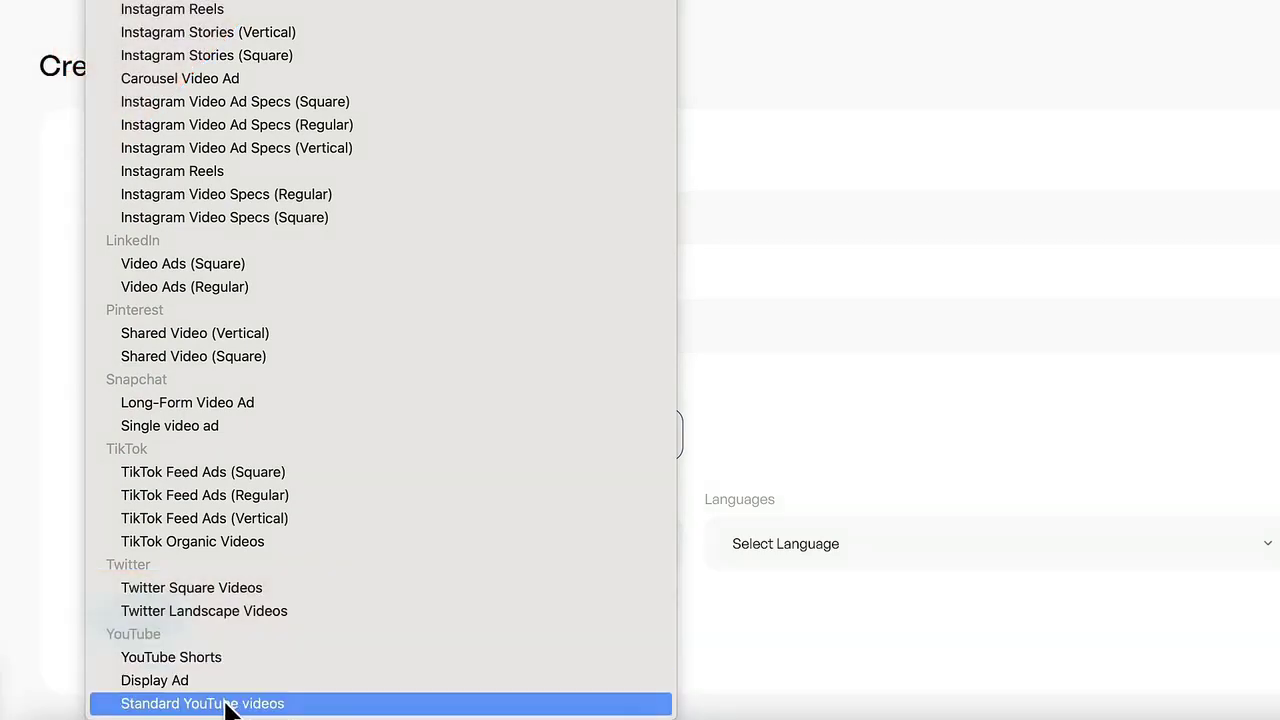
pyautogui.click(262, 703)
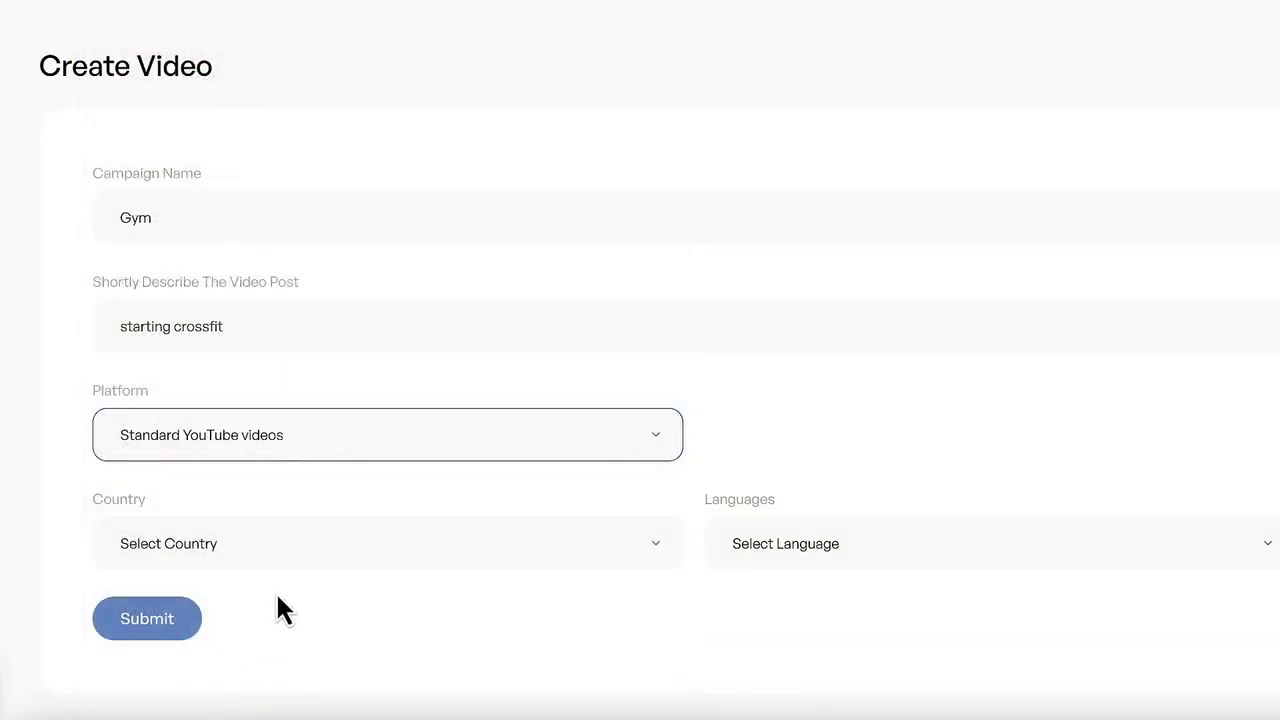
pyautogui.click(283, 551)
pyautogui.scroll(-15, 280, 560)
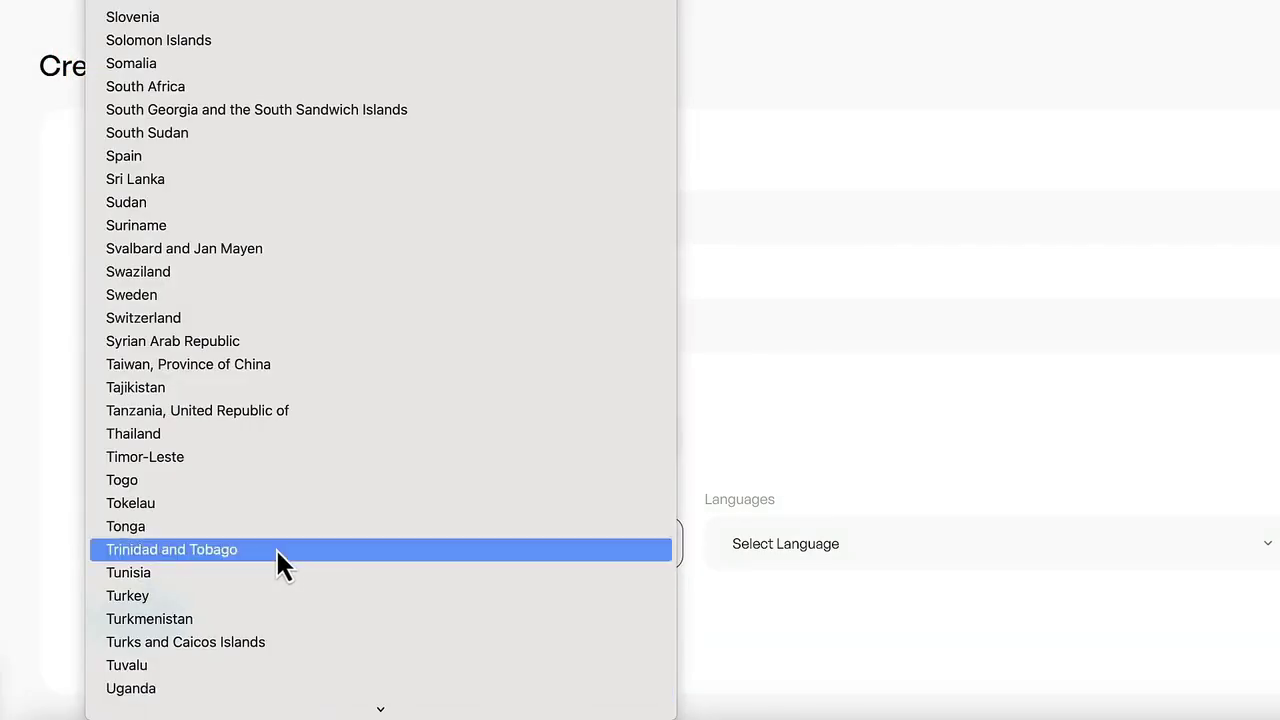
pyautogui.scroll(-3, 246, 686)
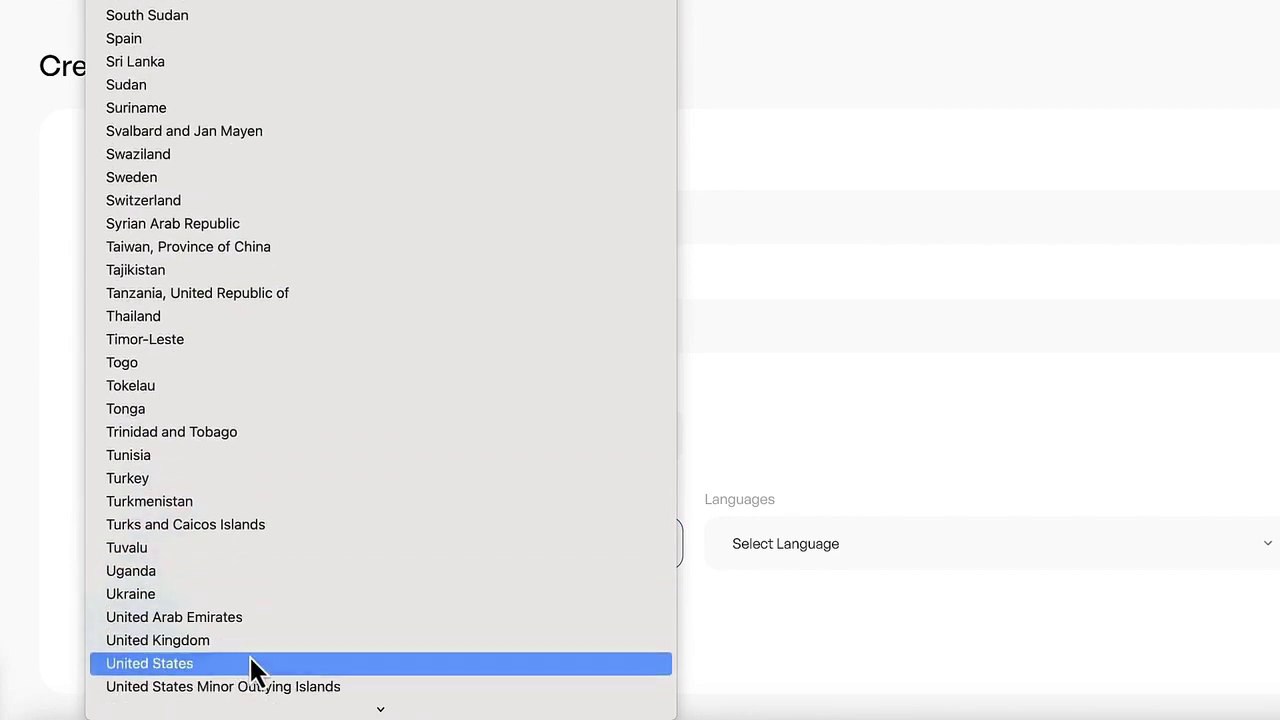
pyautogui.click(250, 663)
pyautogui.click(168, 630)
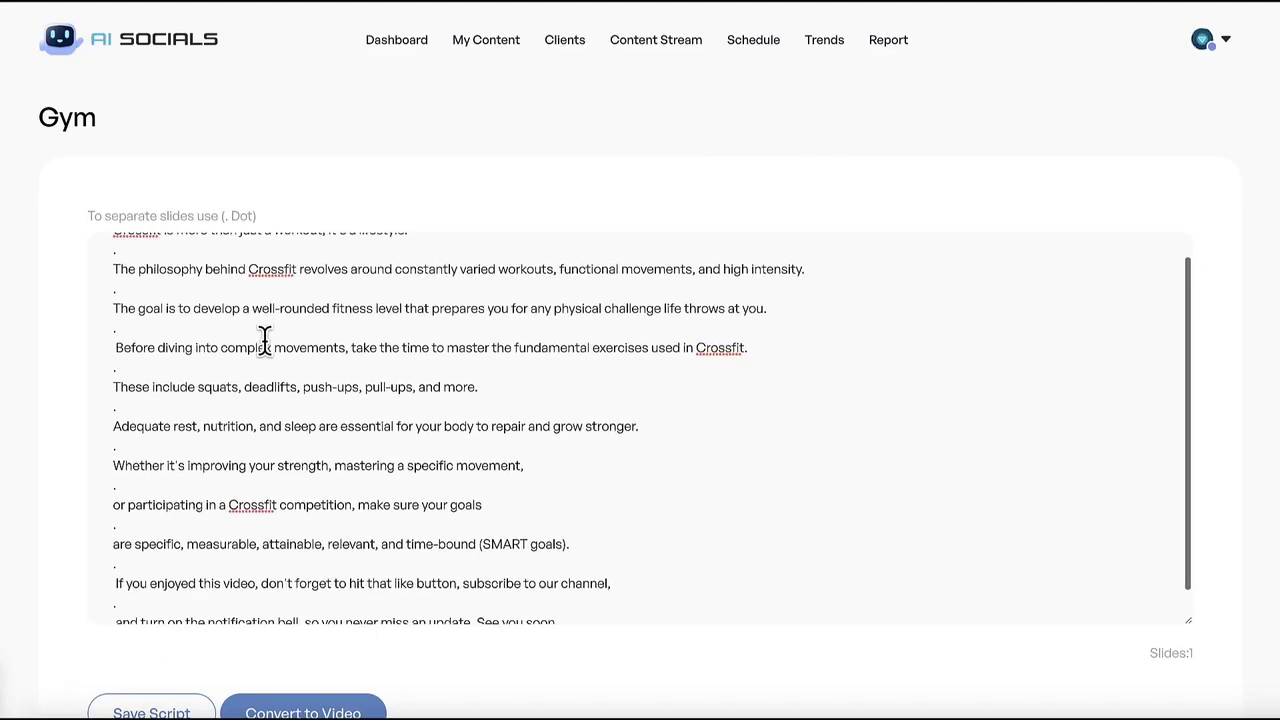
# Step: Convert the CrossFit script to a video, check backgrounds, and open the voiceover voice list
pyautogui.scroll(-2, 83, 407)
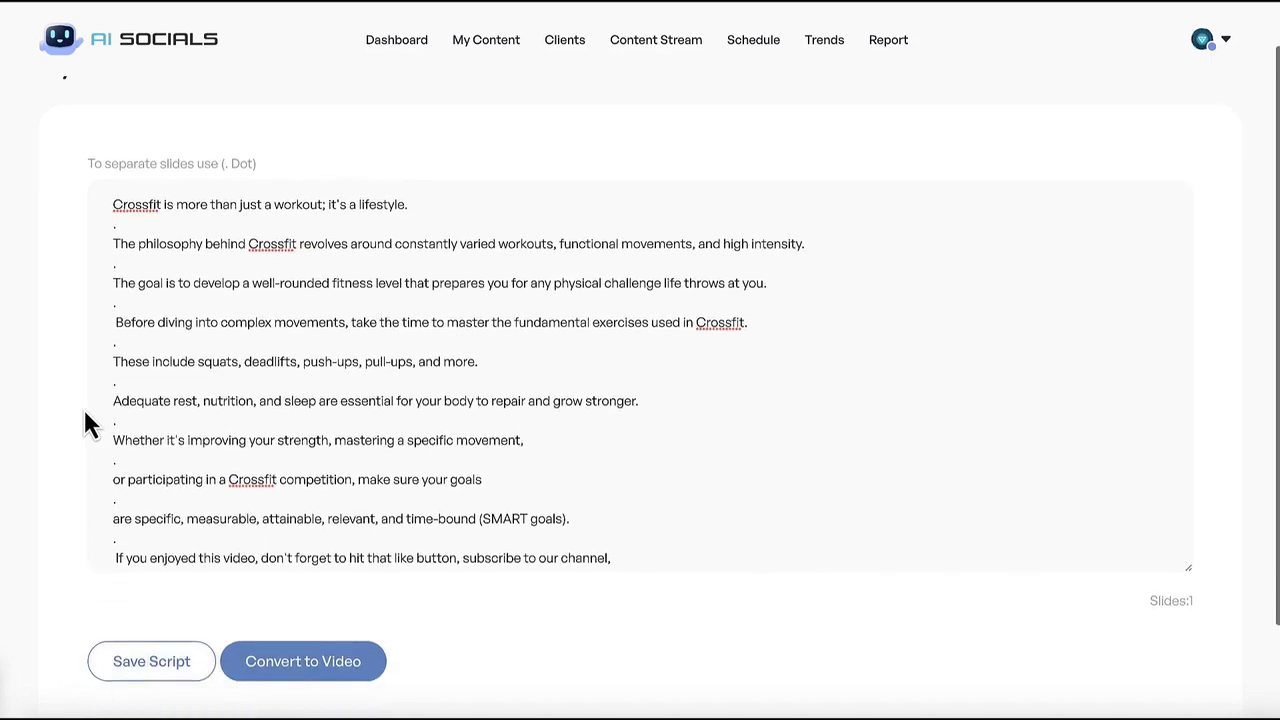
pyautogui.click(312, 649)
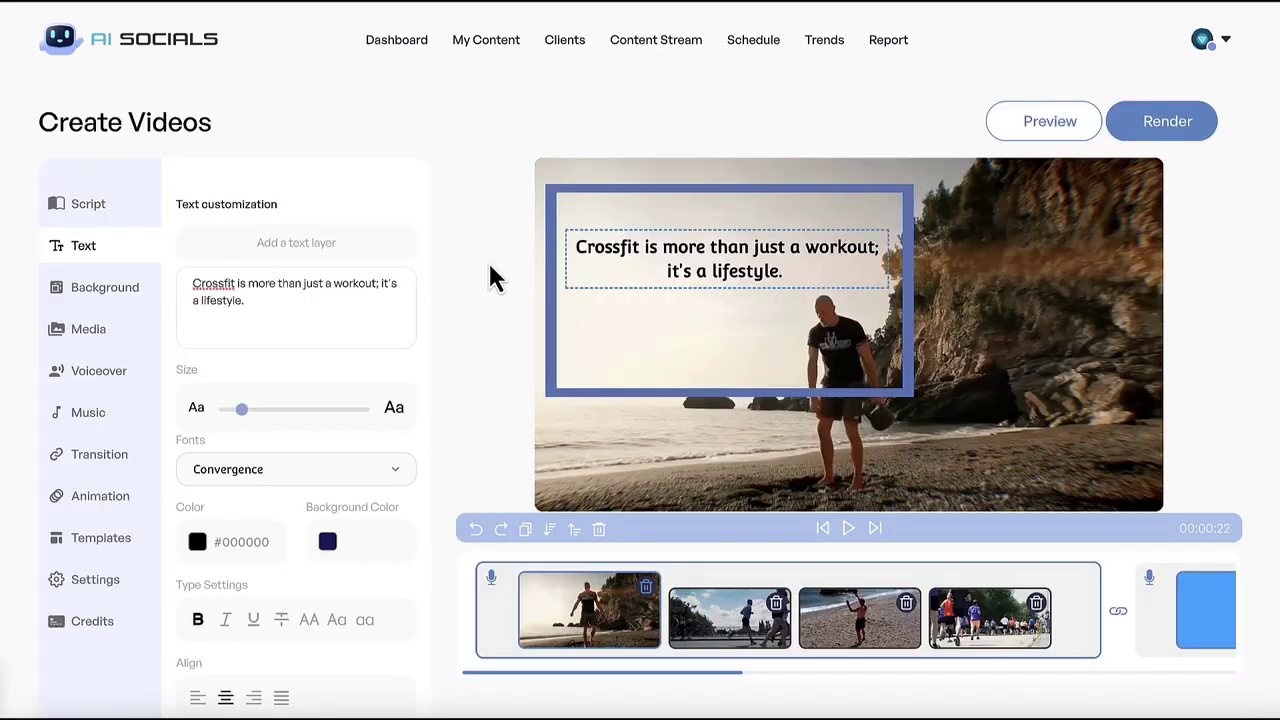
pyautogui.click(115, 290)
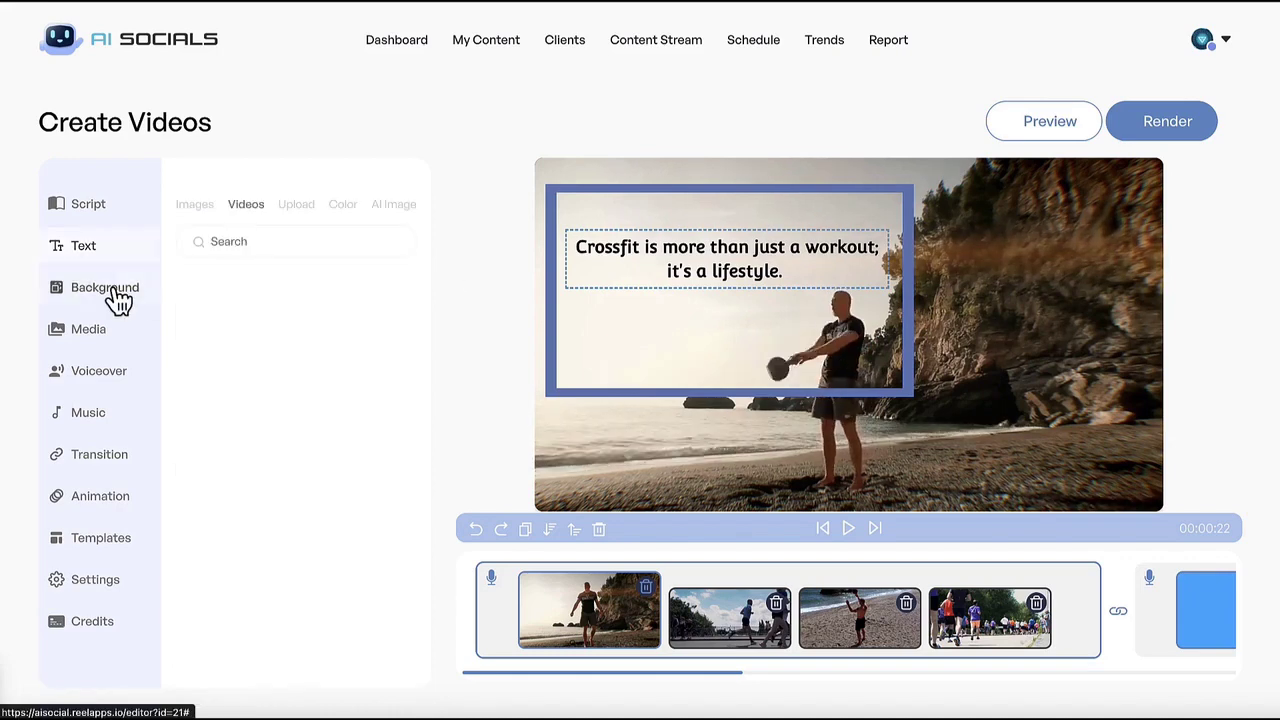
pyautogui.click(100, 371)
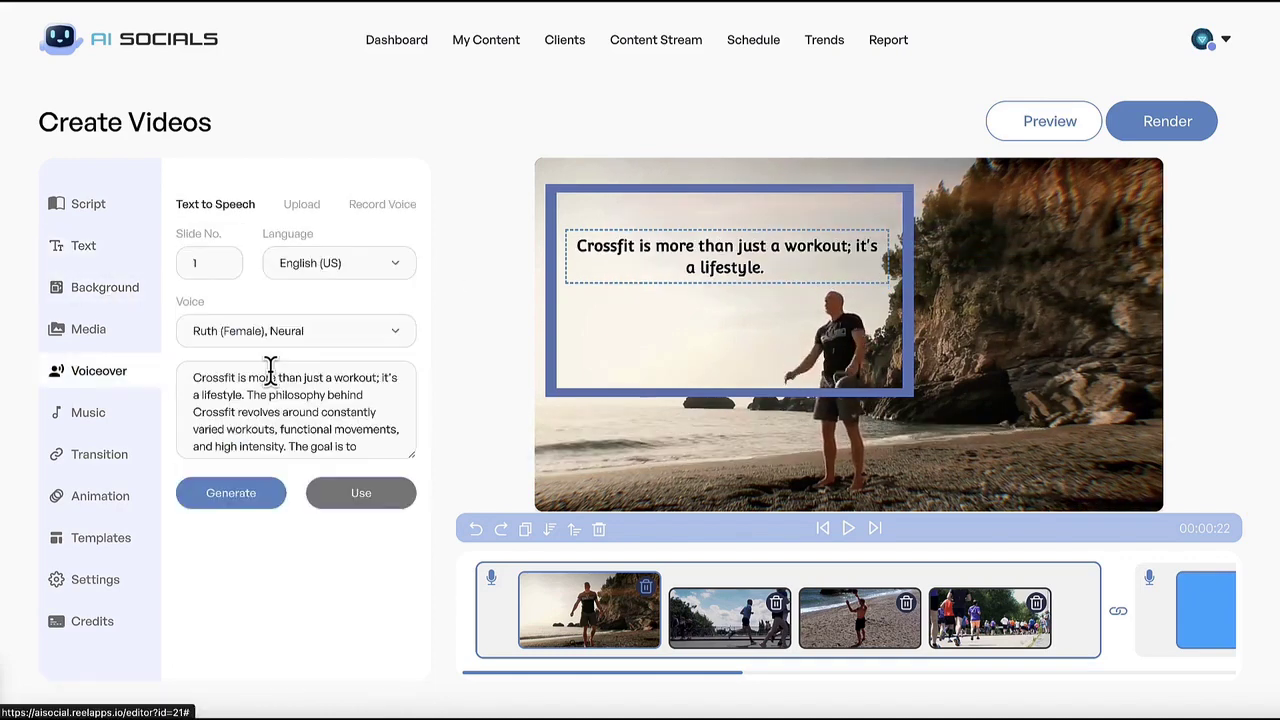
pyautogui.click(278, 333)
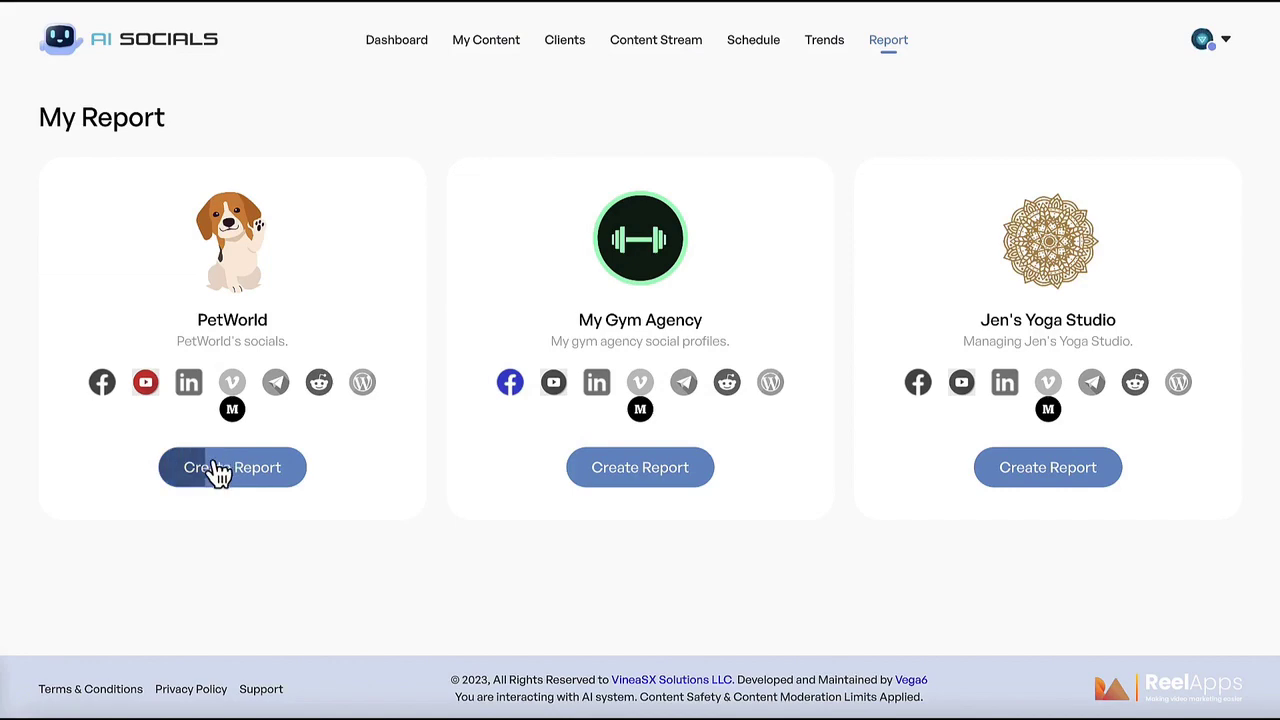
# Step: Start a PetWorld report and open the month choices for August 2023
pyautogui.click(213, 470)
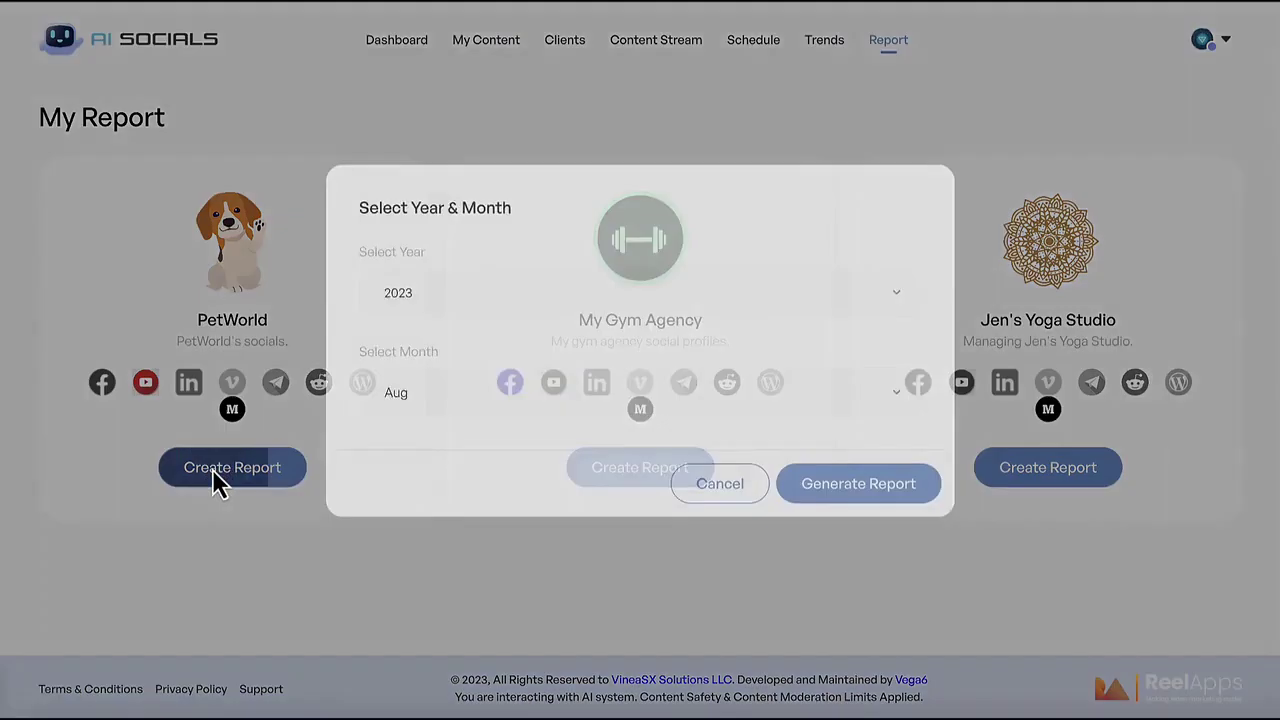
pyautogui.click(444, 411)
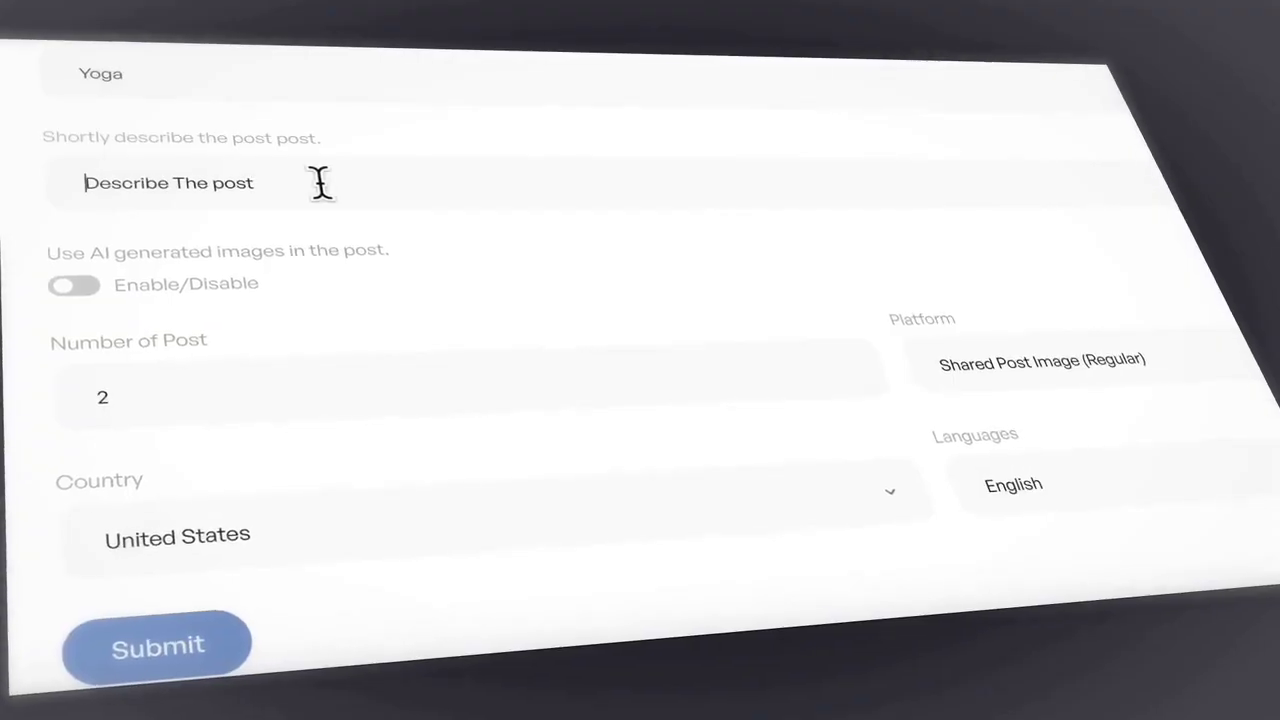
# Step: Request five 'yoga tips' posts as Shared Post Image (Regular), then pick the PetWorld X Quotes stream
pyautogui.write('yoga tips')
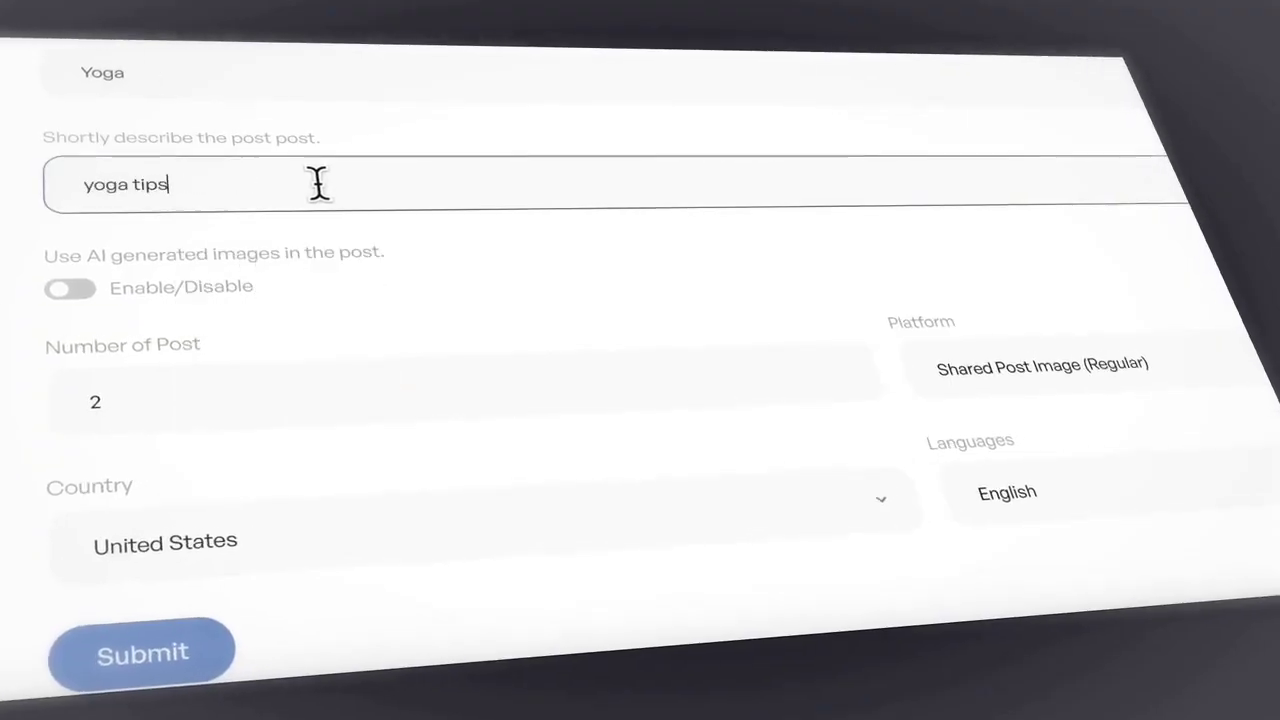
pyautogui.click(823, 375)
pyautogui.click(823, 375)
pyautogui.click(823, 375)
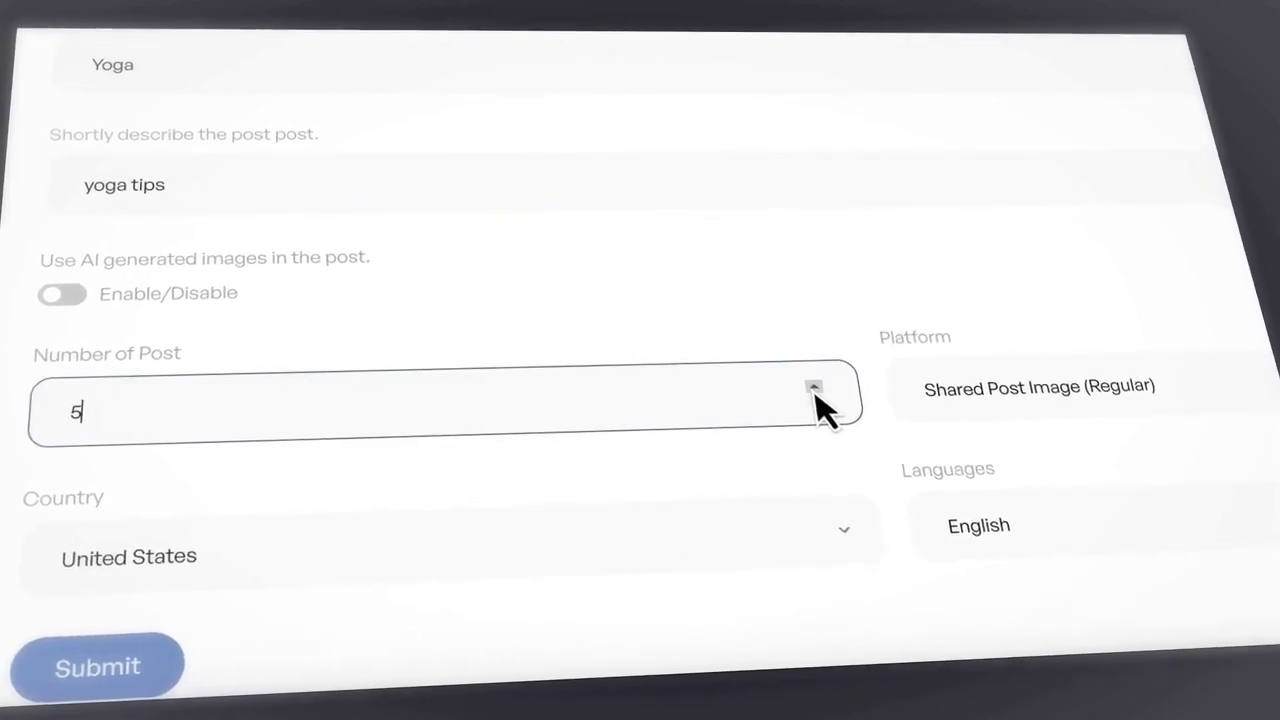
pyautogui.click(1100, 378)
pyautogui.click(1153, 420)
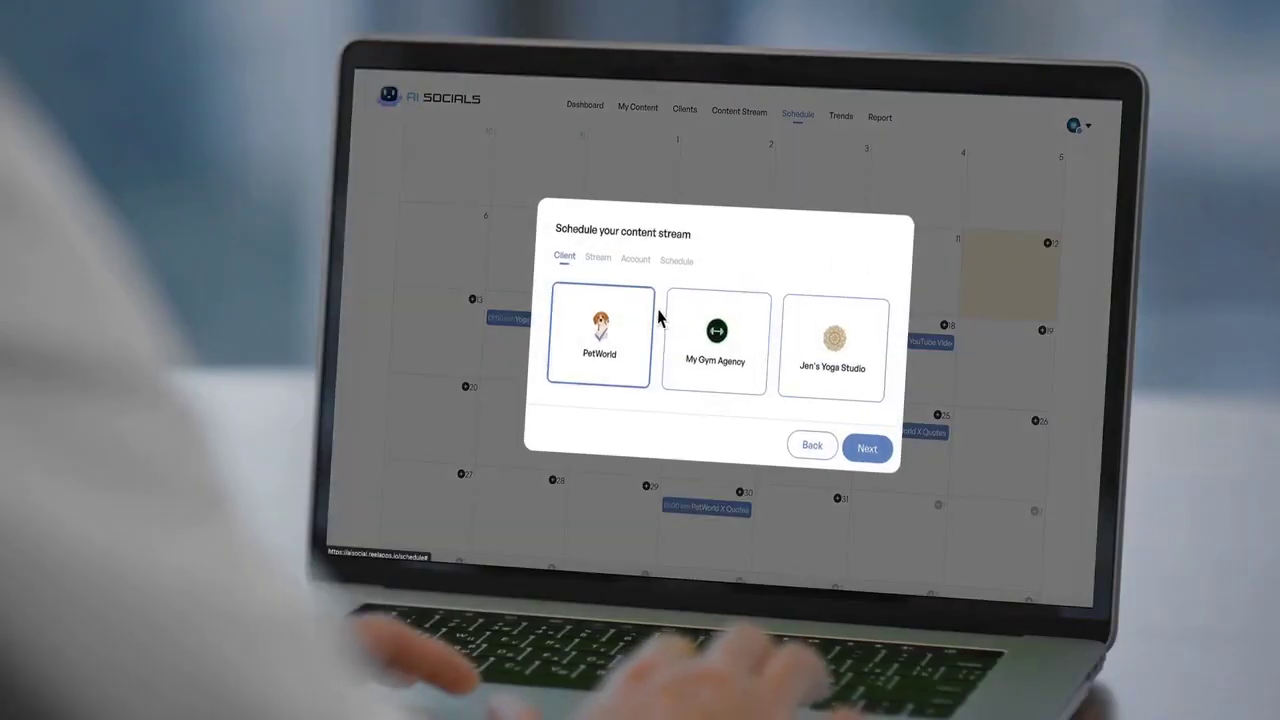
pyautogui.click(606, 264)
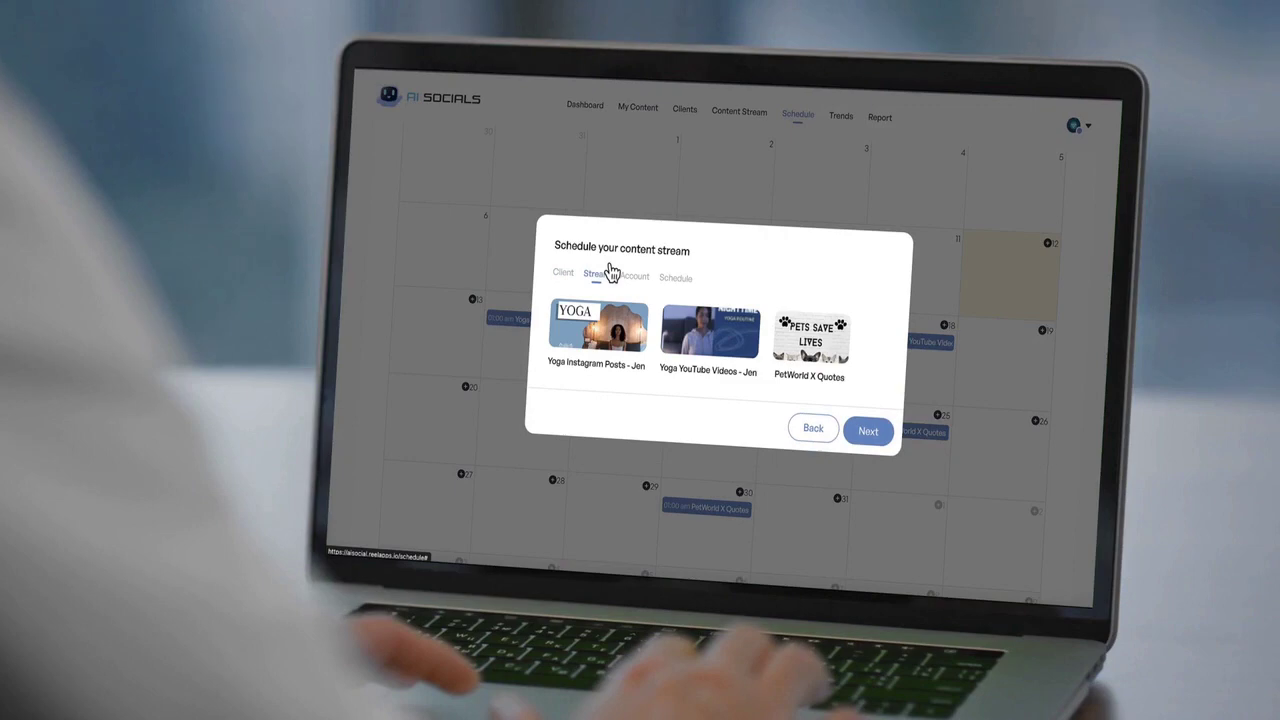
pyautogui.click(810, 345)
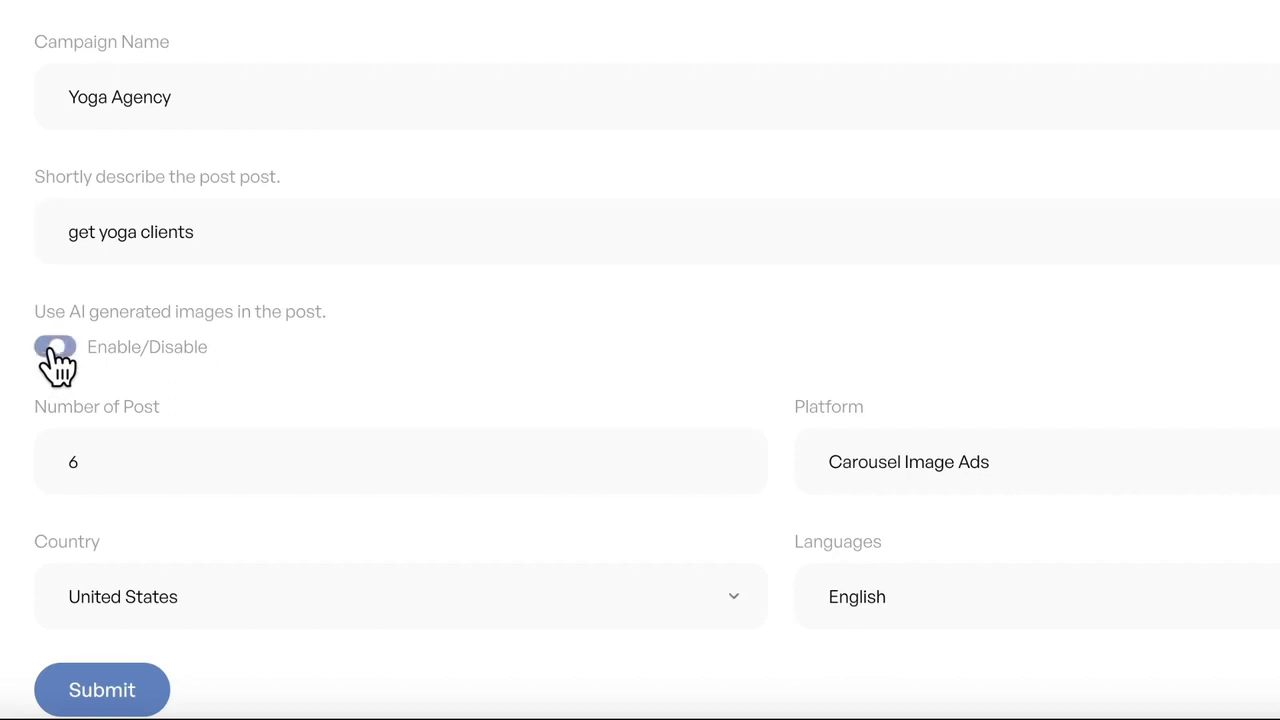
# Step: Keep Carousel Image Ads as platform, move the emoji above the title, then open the voiceover voices
pyautogui.click(900, 479)
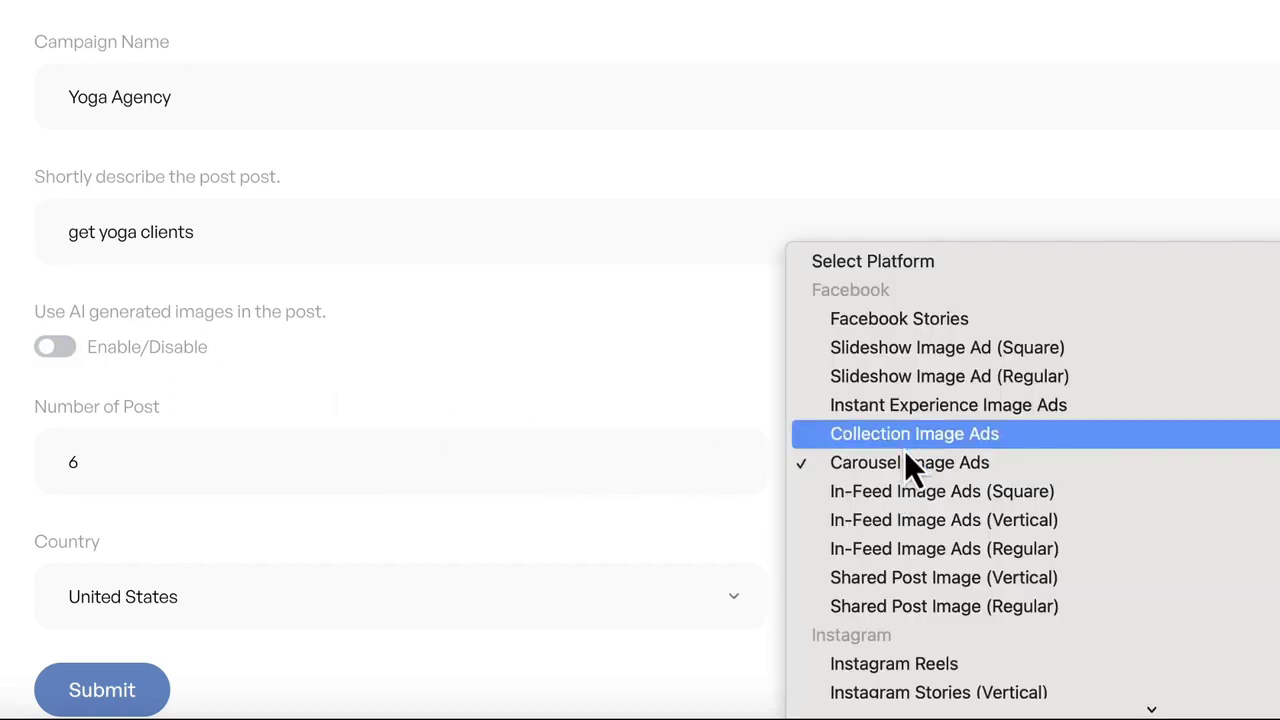
pyautogui.click(905, 462)
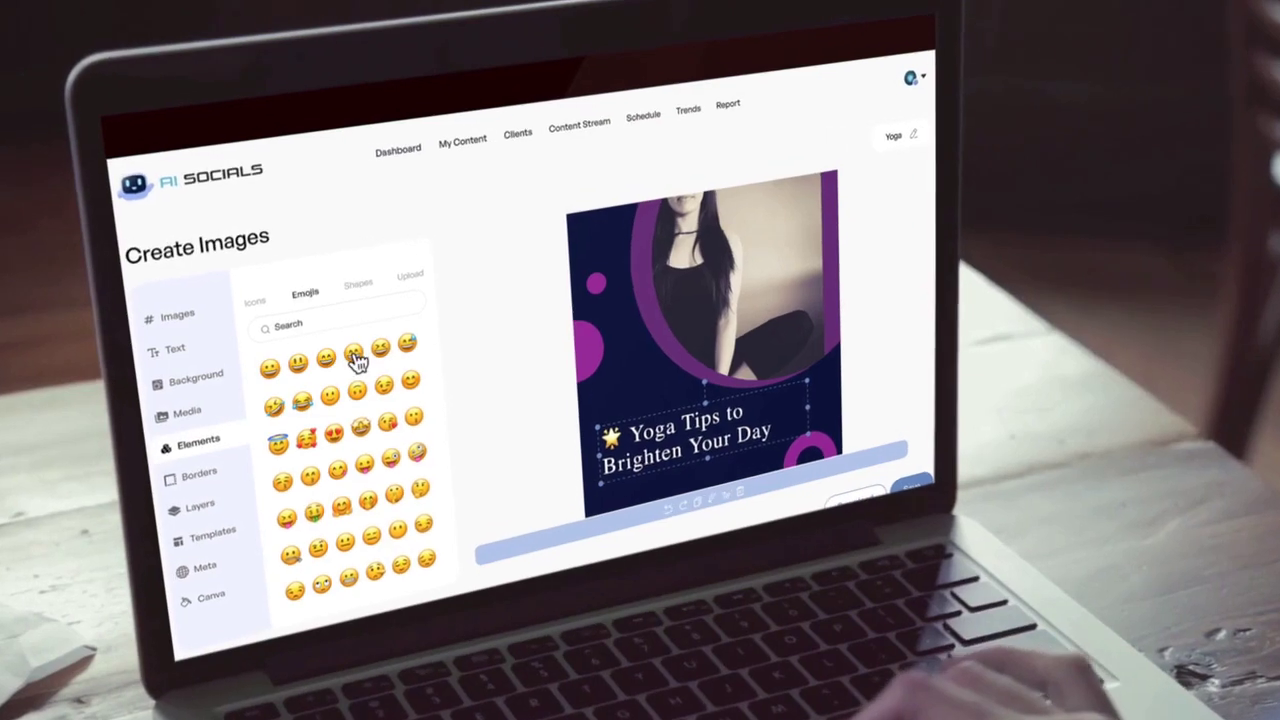
pyautogui.moveTo(735, 340); pyautogui.dragTo(636, 388)
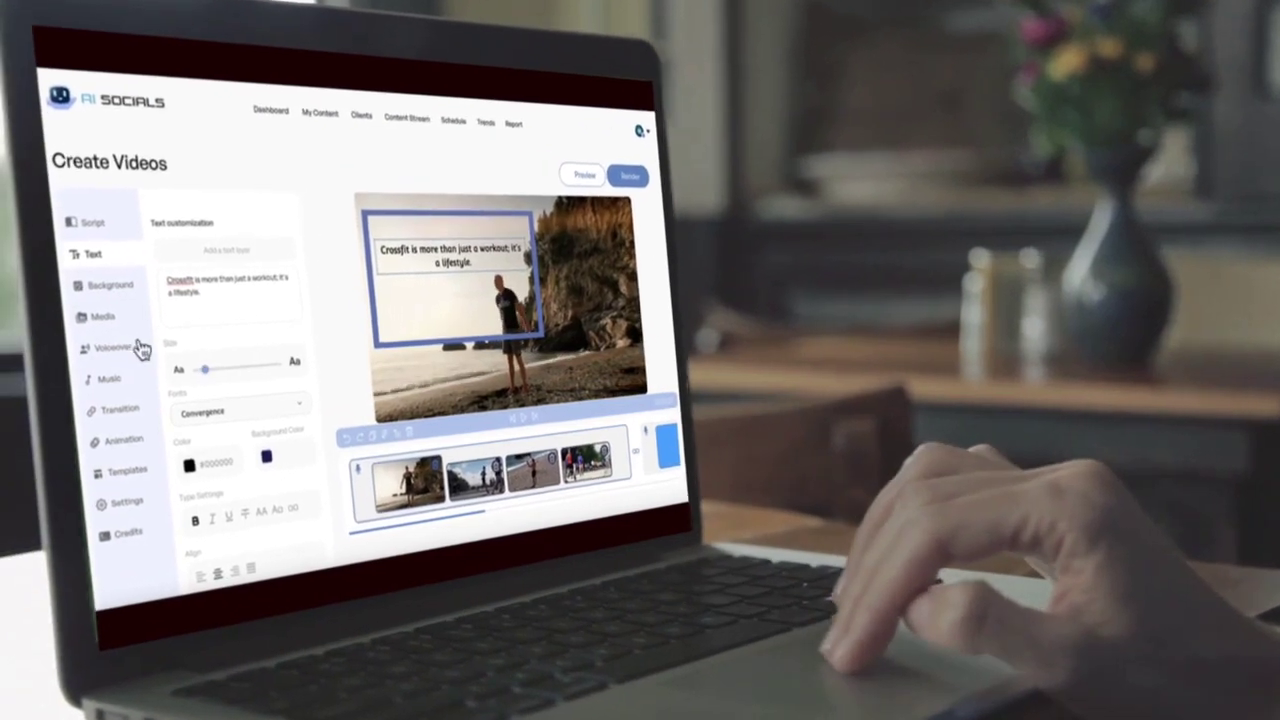
pyautogui.click(60, 349)
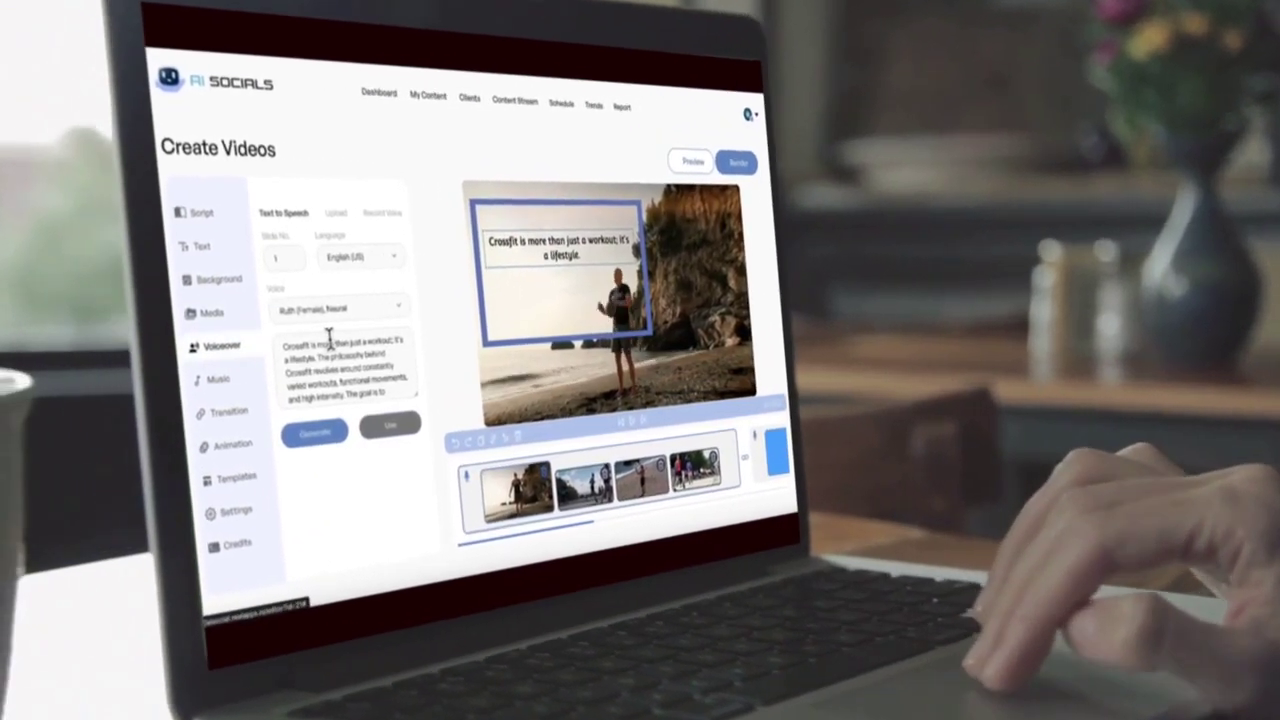
pyautogui.click(288, 311)
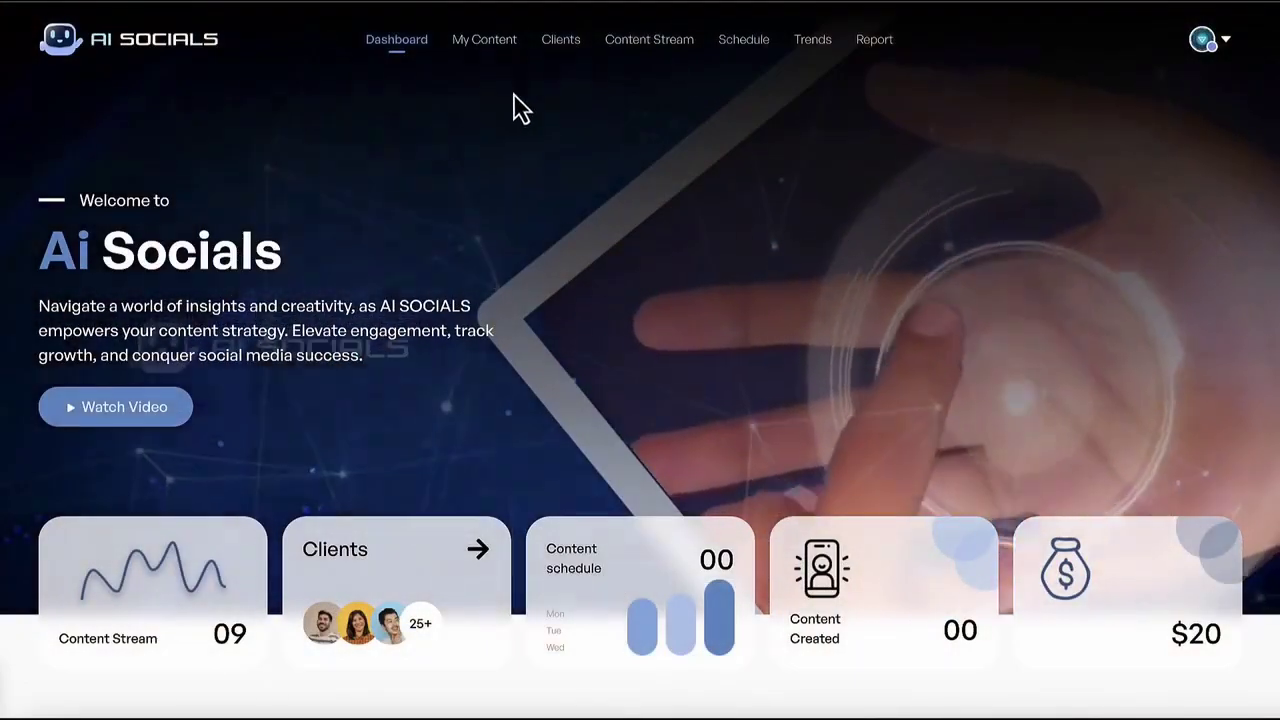
# Step: Edit the PetWorld client from the Clients list, keeping its payment frequency at Weekly
pyautogui.click(568, 41)
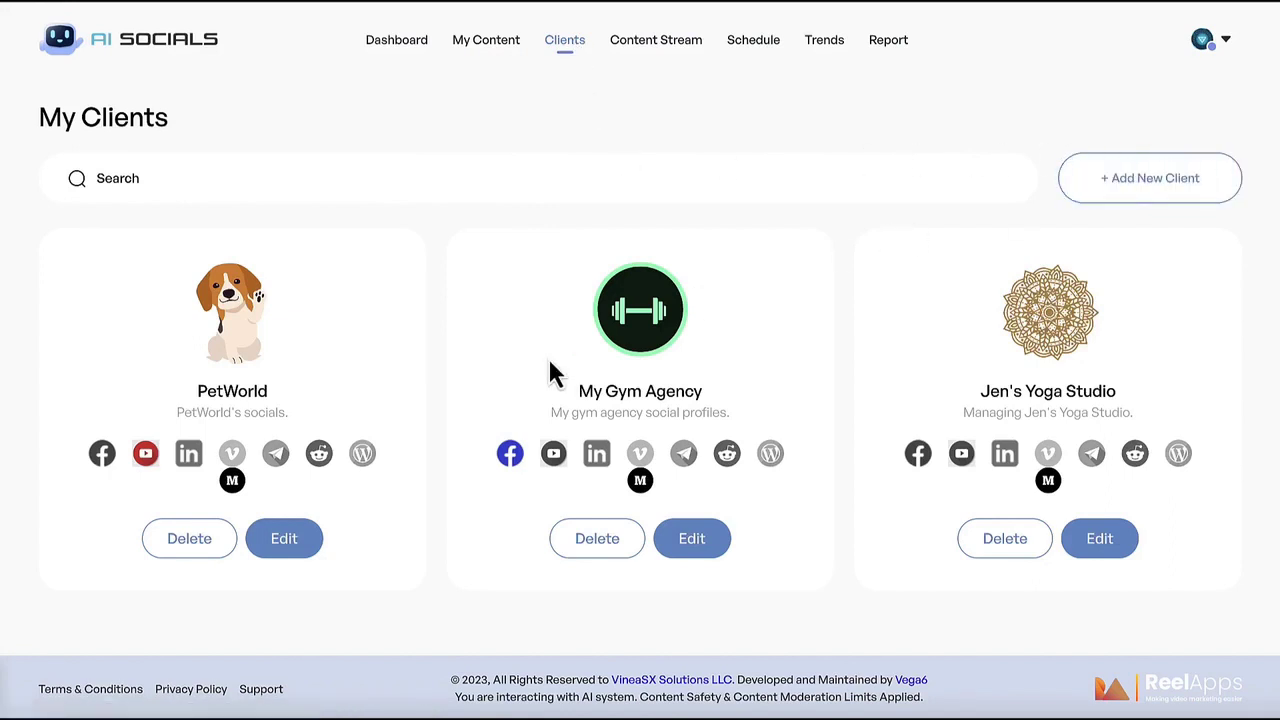
pyautogui.click(285, 540)
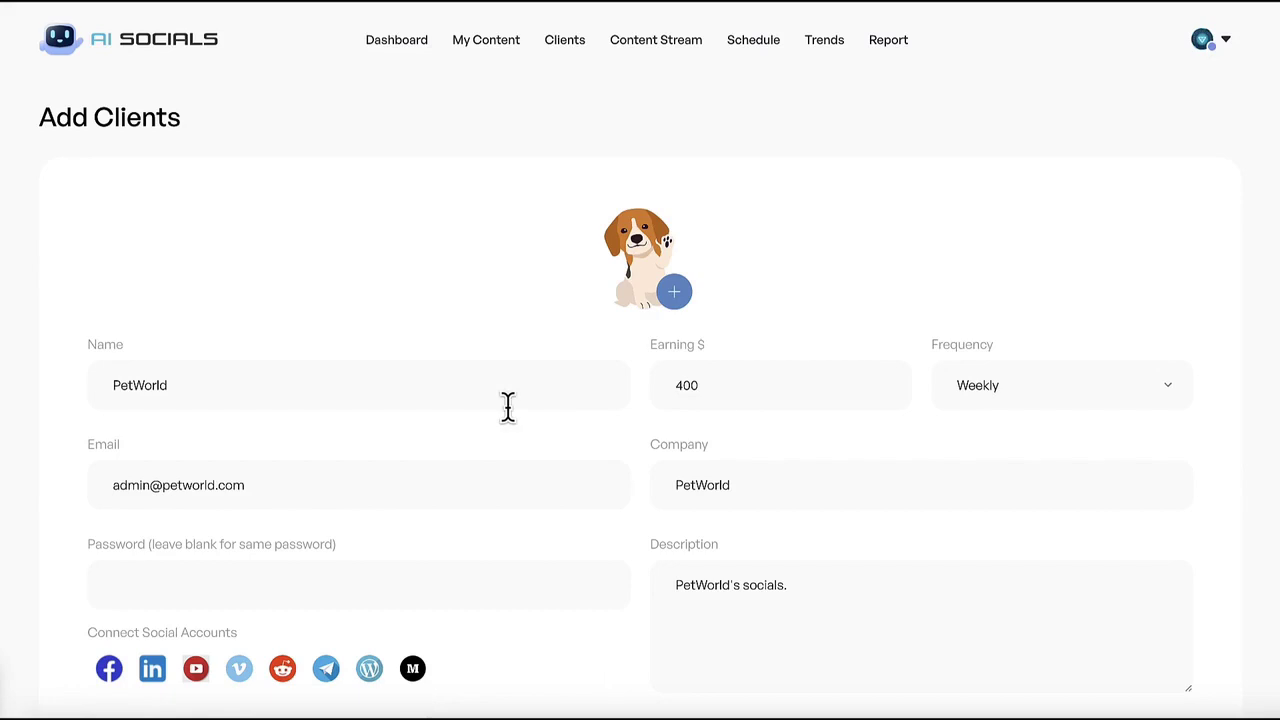
pyautogui.scroll(-1, 401, 515)
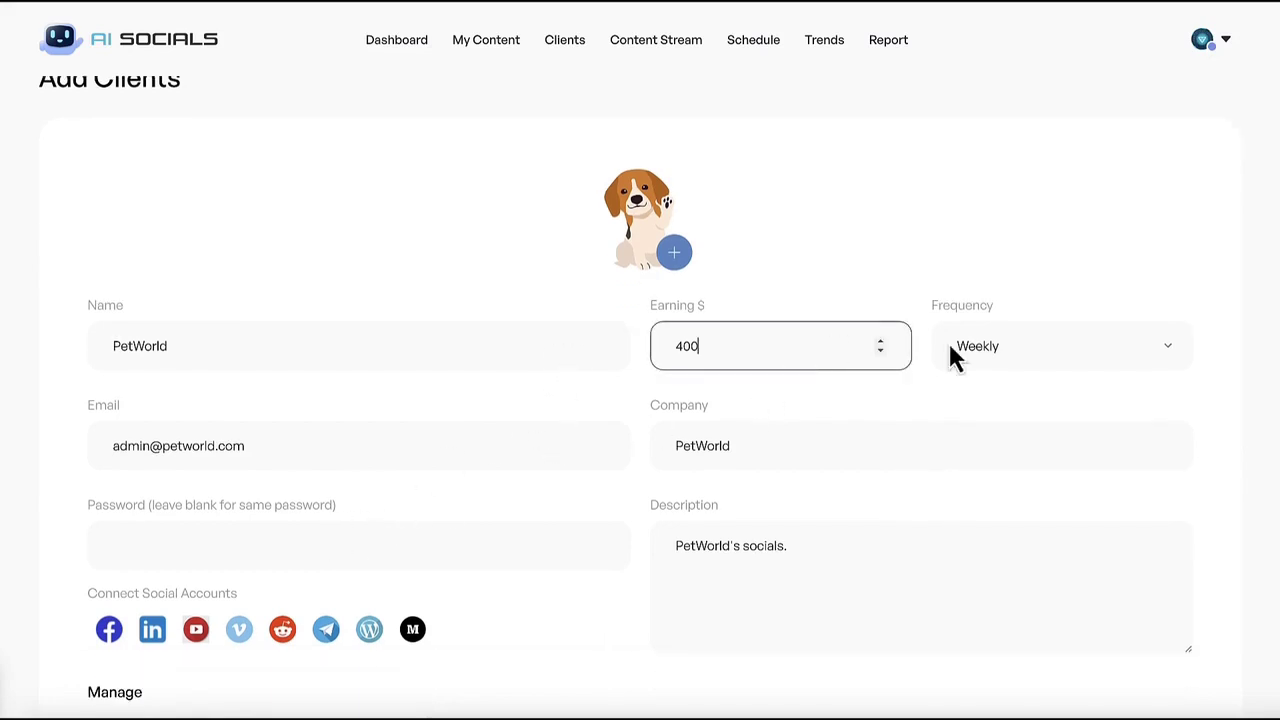
pyautogui.click(1152, 345)
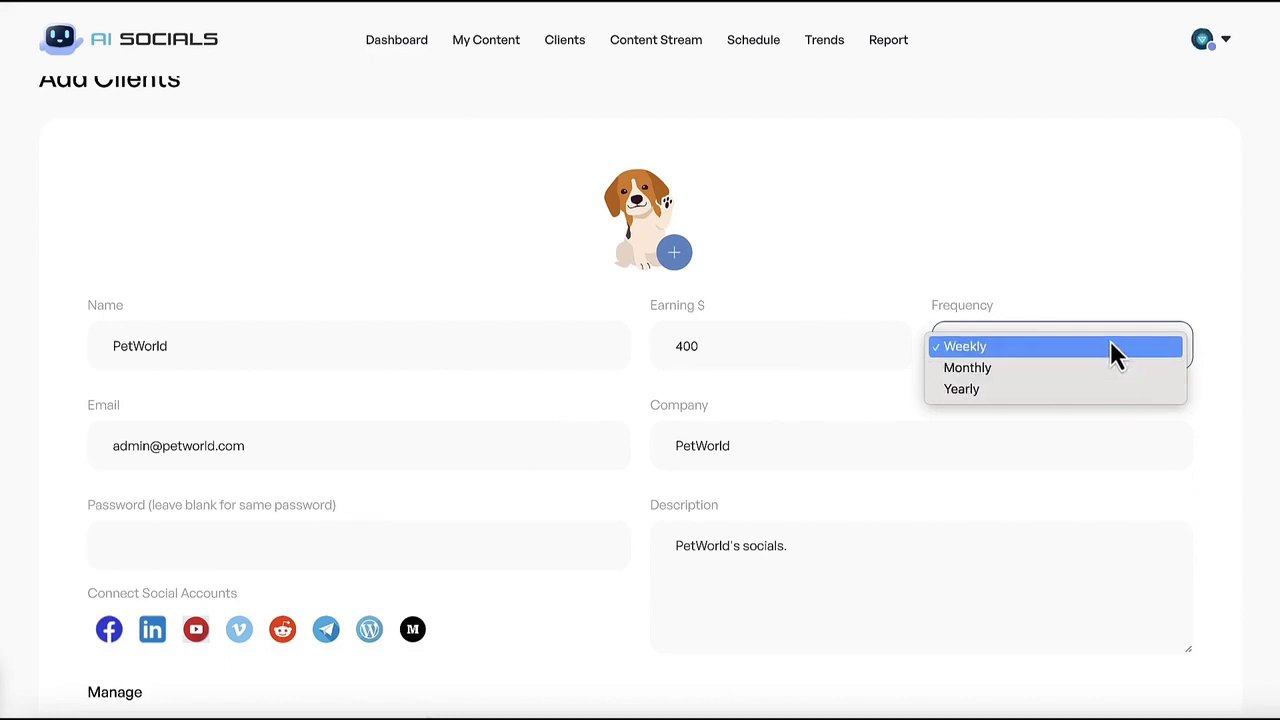
pyautogui.click(1111, 347)
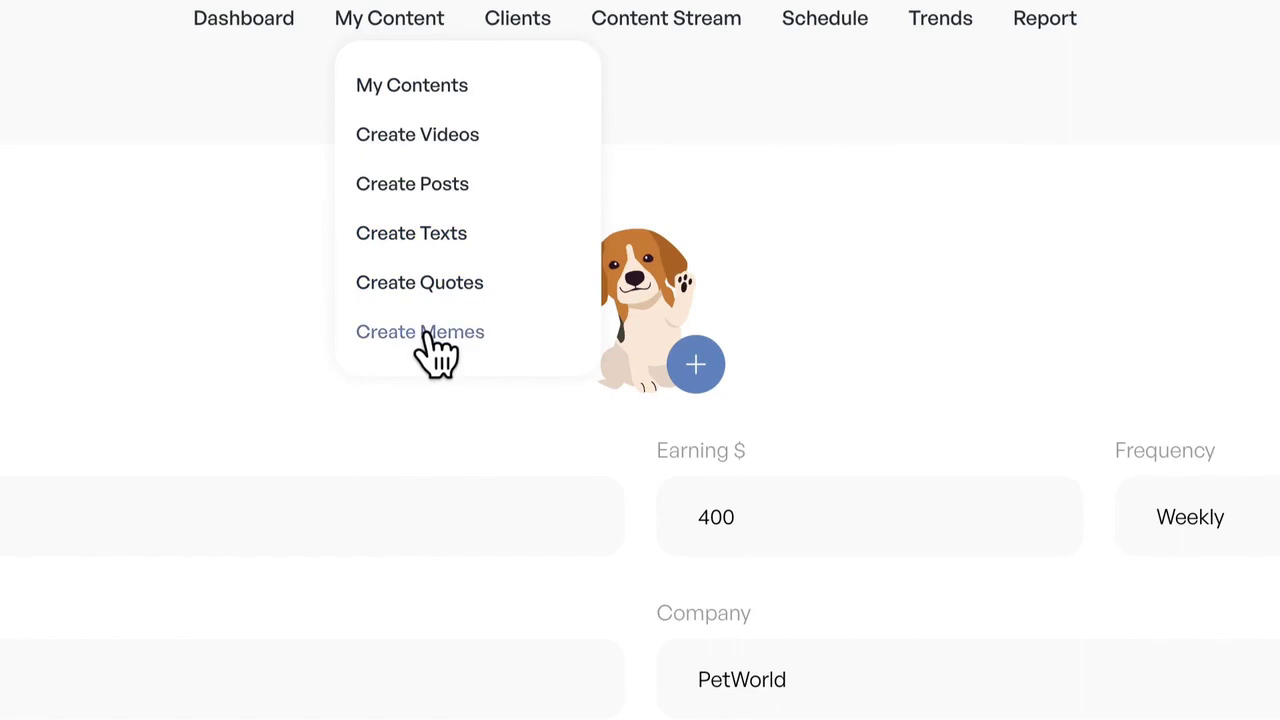
# Step: Search Reddit trends for the keyword 'cryptocurrency' and look over the results
pyautogui.click(940, 18)
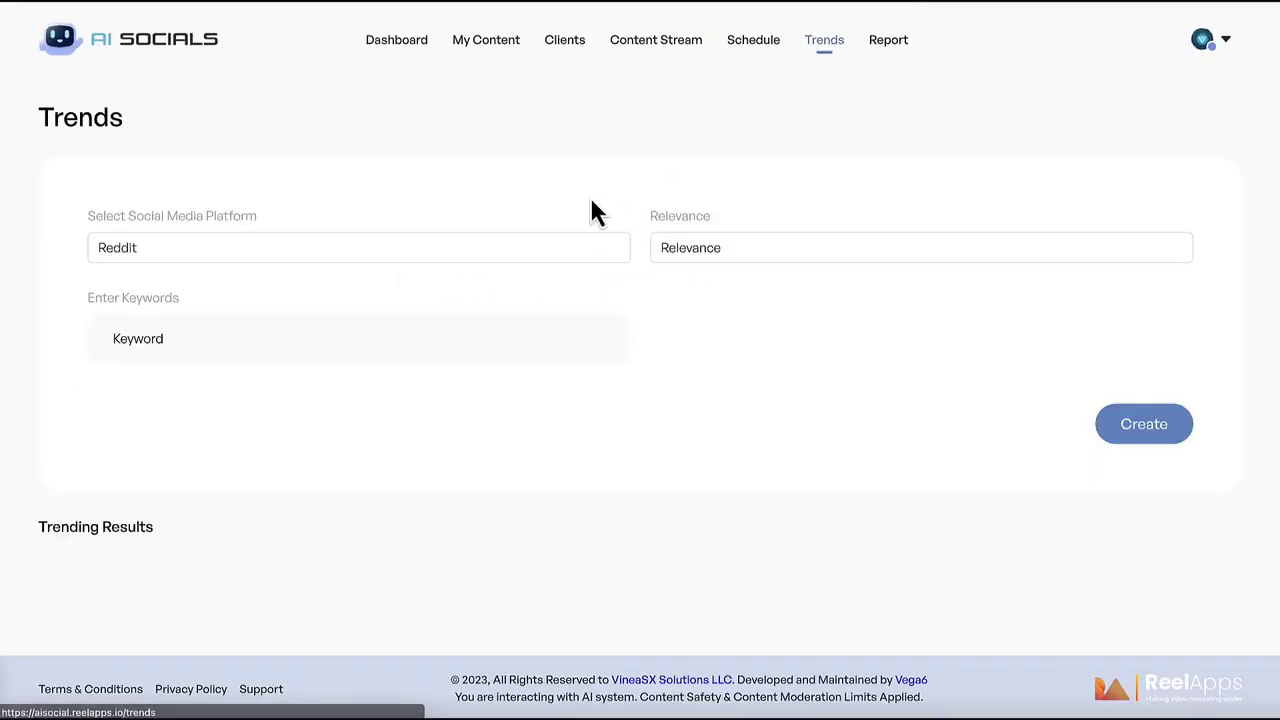
pyautogui.click(424, 330)
pyautogui.write('cryptocurrency')
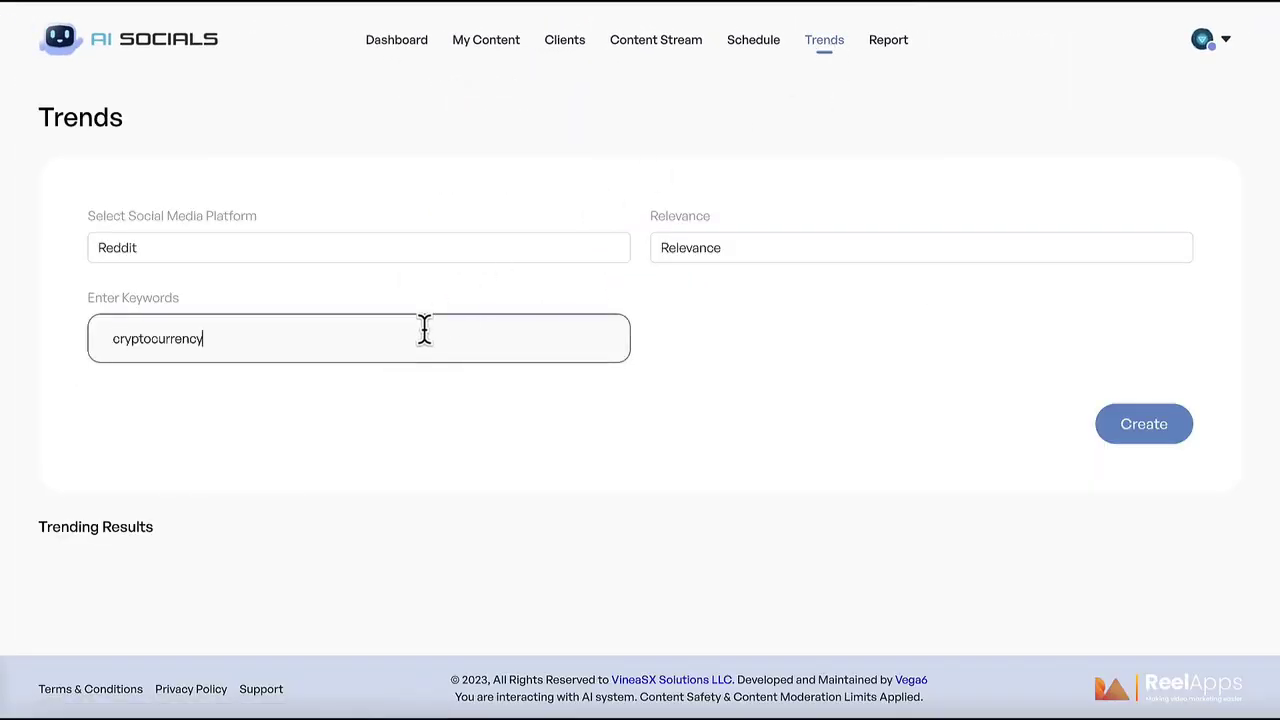
pyautogui.click(1120, 430)
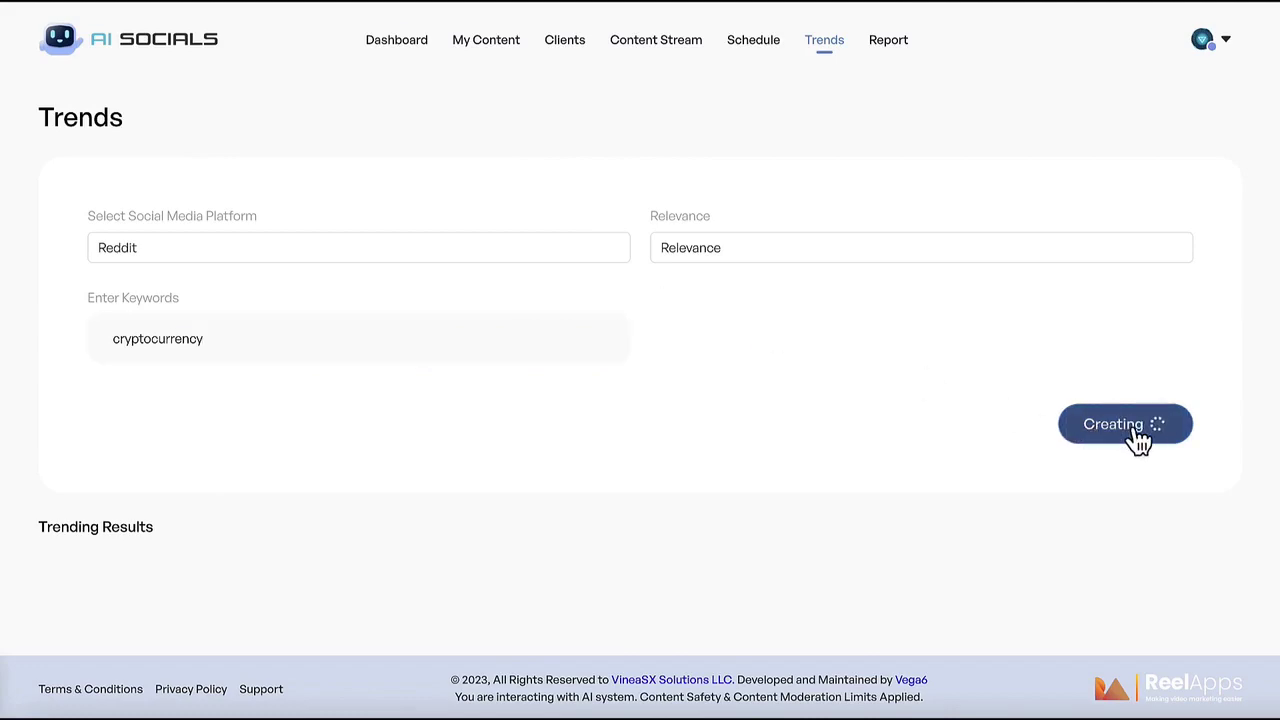
pyautogui.scroll(-7, 946, 450)
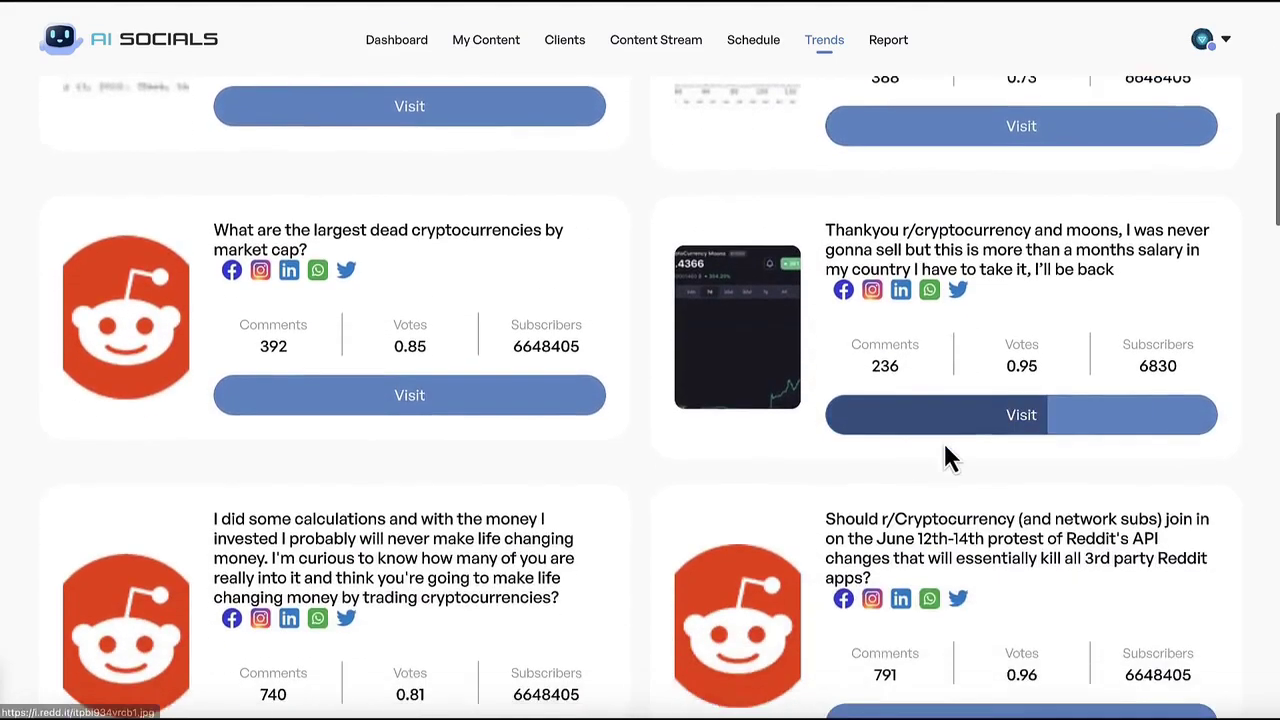
pyautogui.scroll(4, 946, 450)
pyautogui.scroll(4, 948, 455)
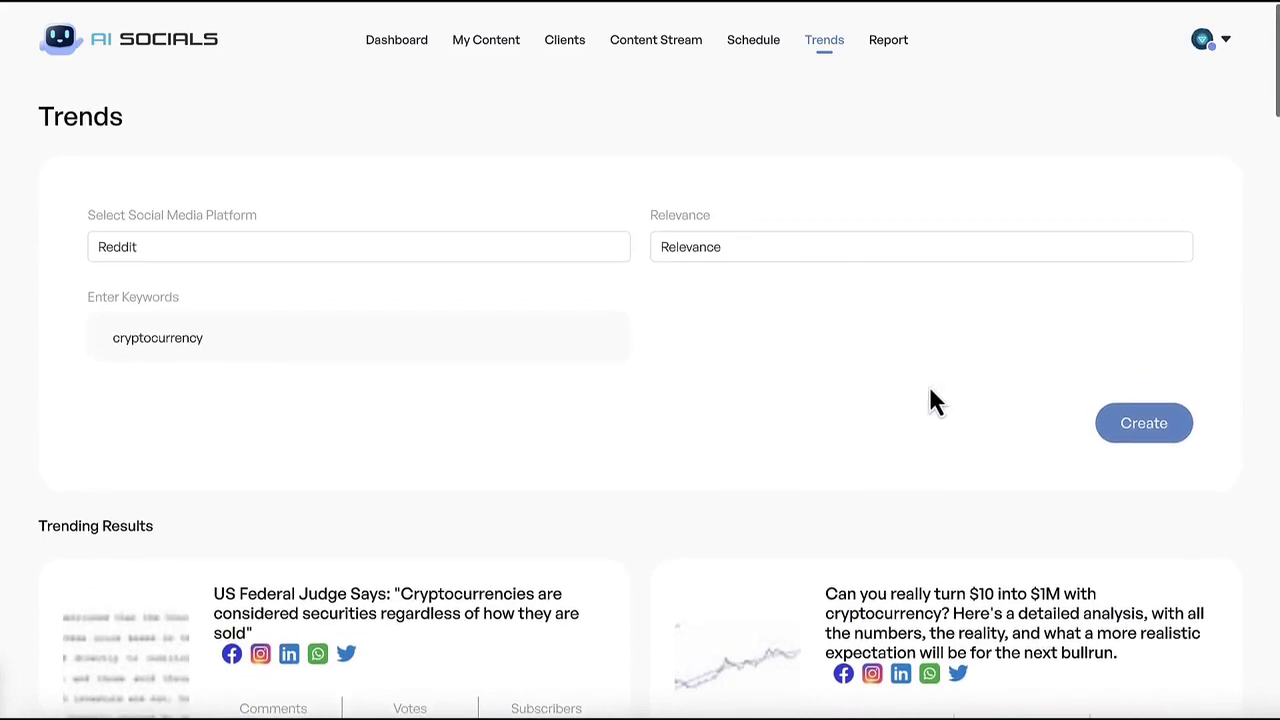
pyautogui.click(891, 250)
pyautogui.click(890, 251)
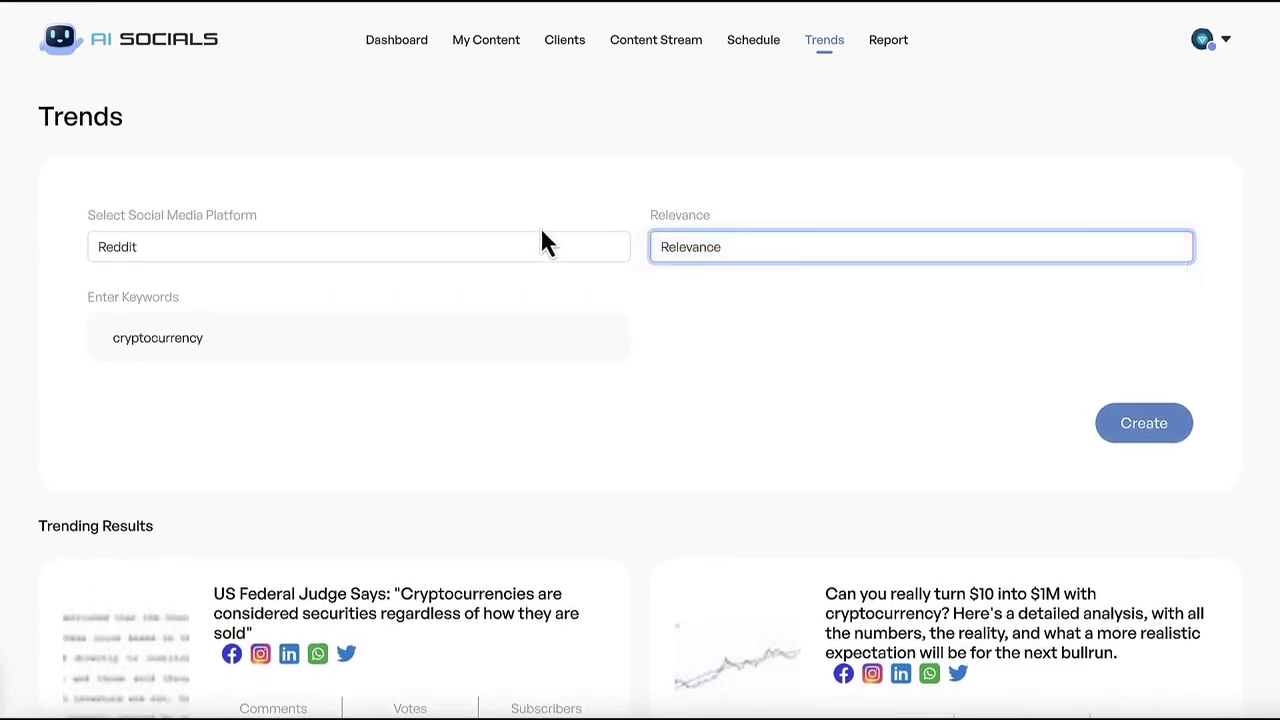
# Step: Switch the trend search to Youtube and fetch trending cryptocurrency videos
pyautogui.click(533, 240)
pyautogui.click(509, 268)
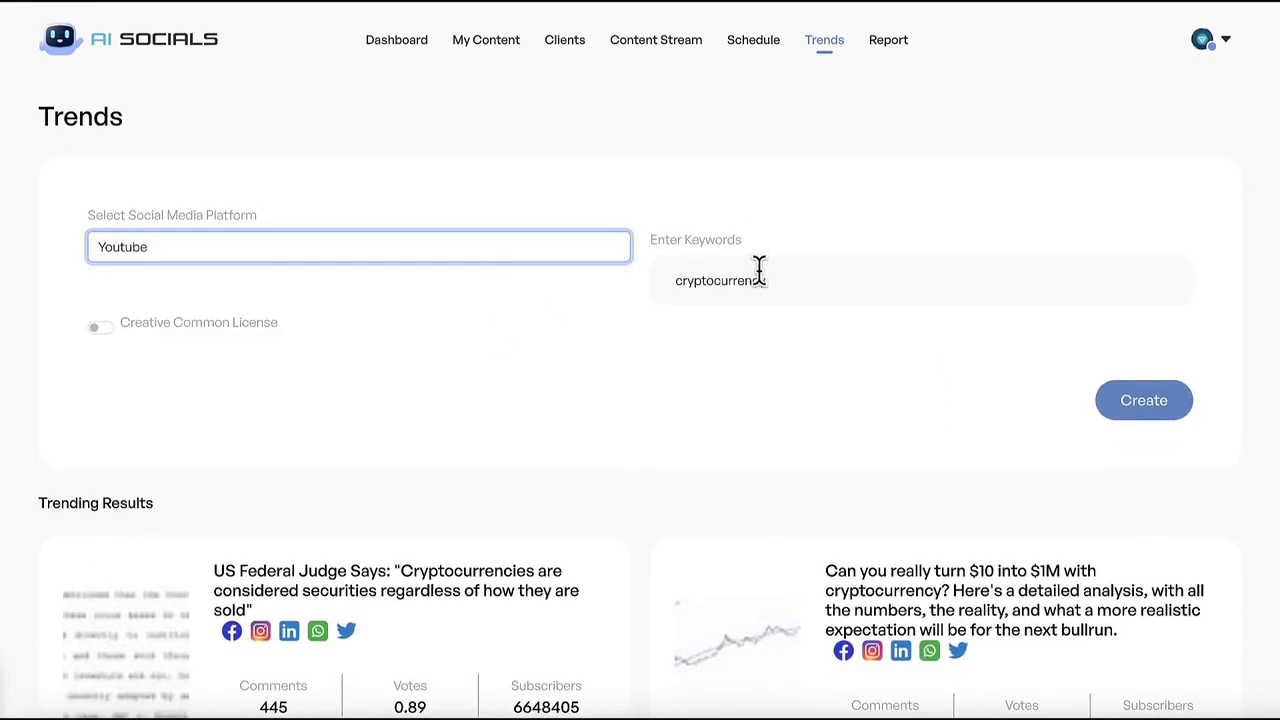
pyautogui.click(1160, 403)
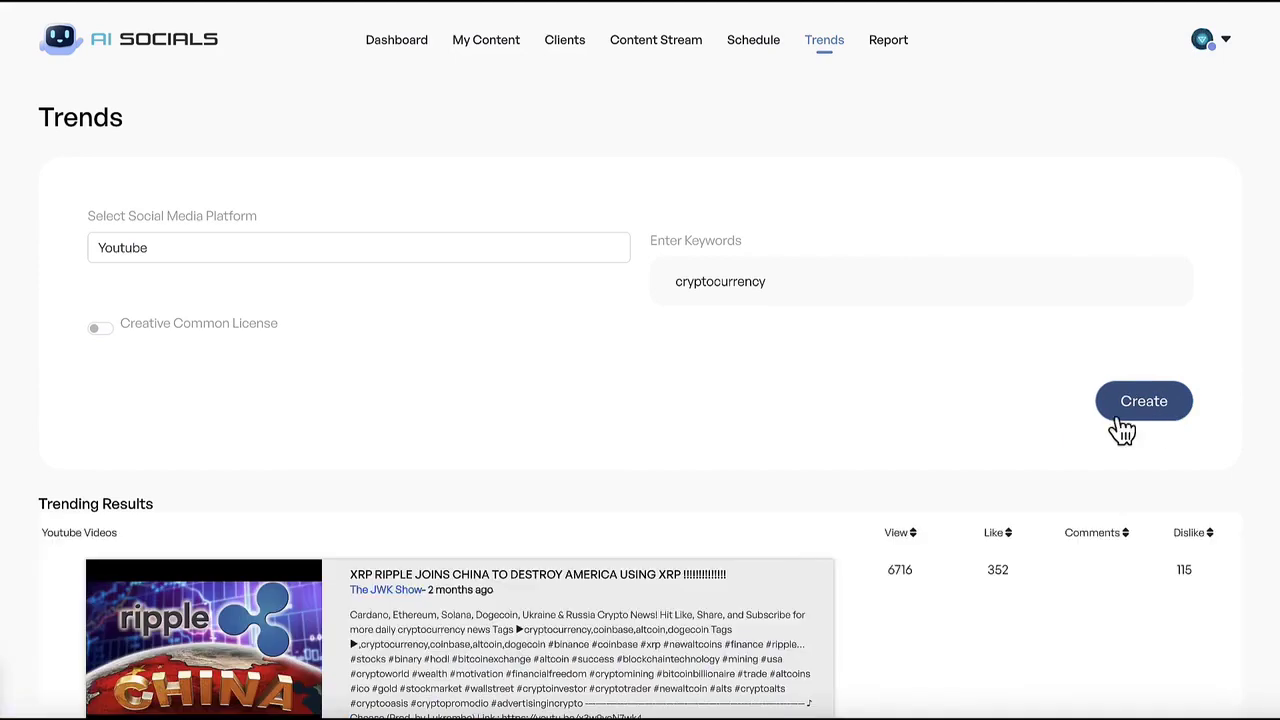
pyautogui.scroll(-8, 960, 452)
pyautogui.scroll(8, 962, 460)
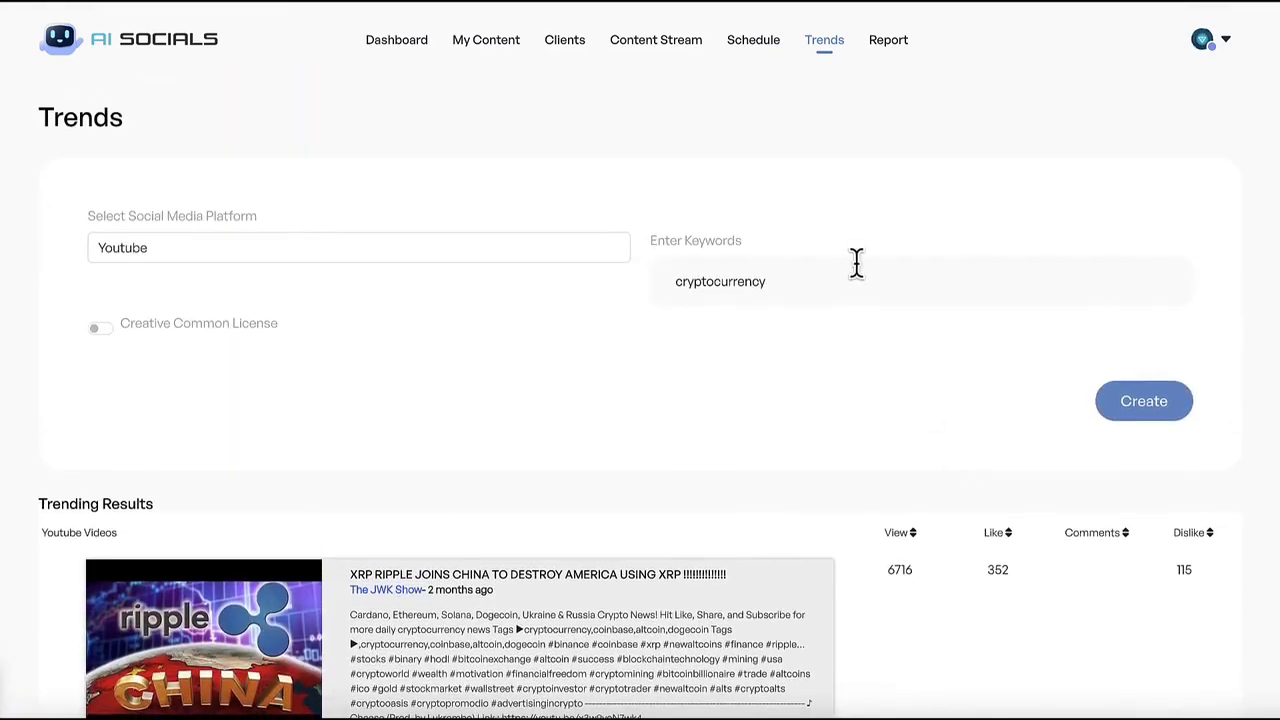
# Step: Start a new post with campaign name 'Yoga' and description 'Yoga Tips'
pyautogui.moveTo(486, 45)
pyautogui.click(472, 142)
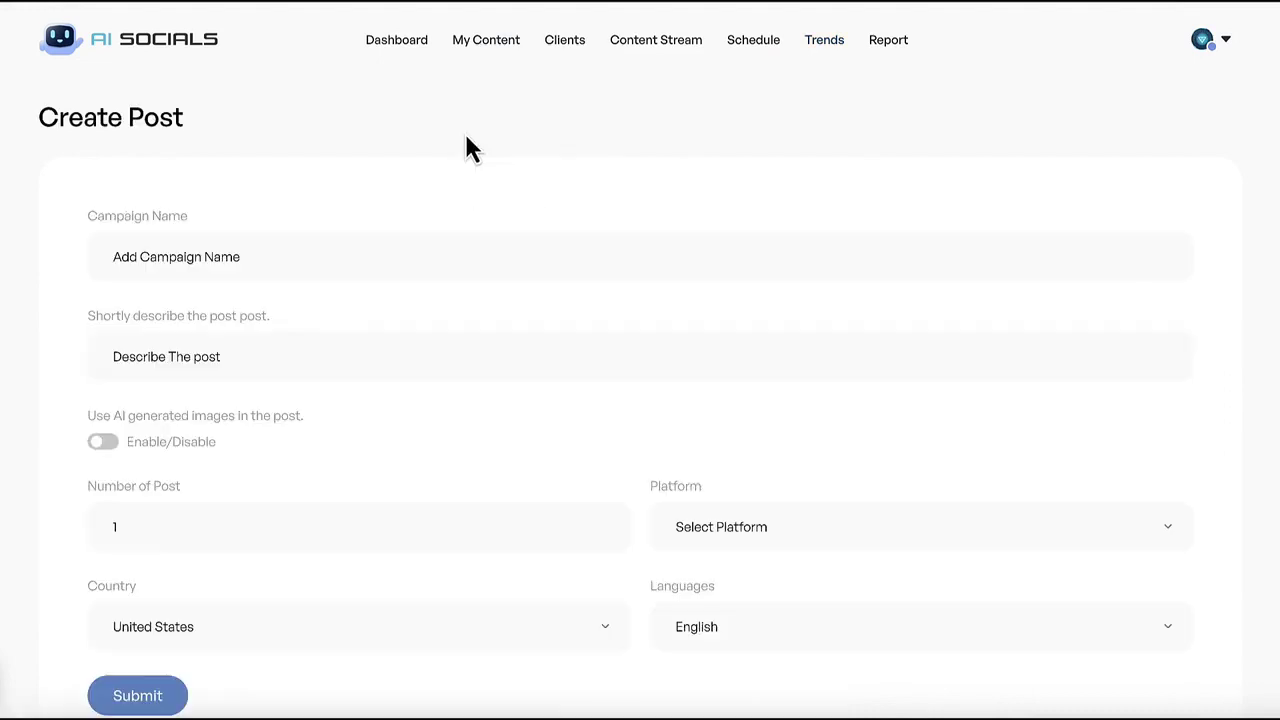
pyautogui.click(263, 256)
pyautogui.write('Yo')
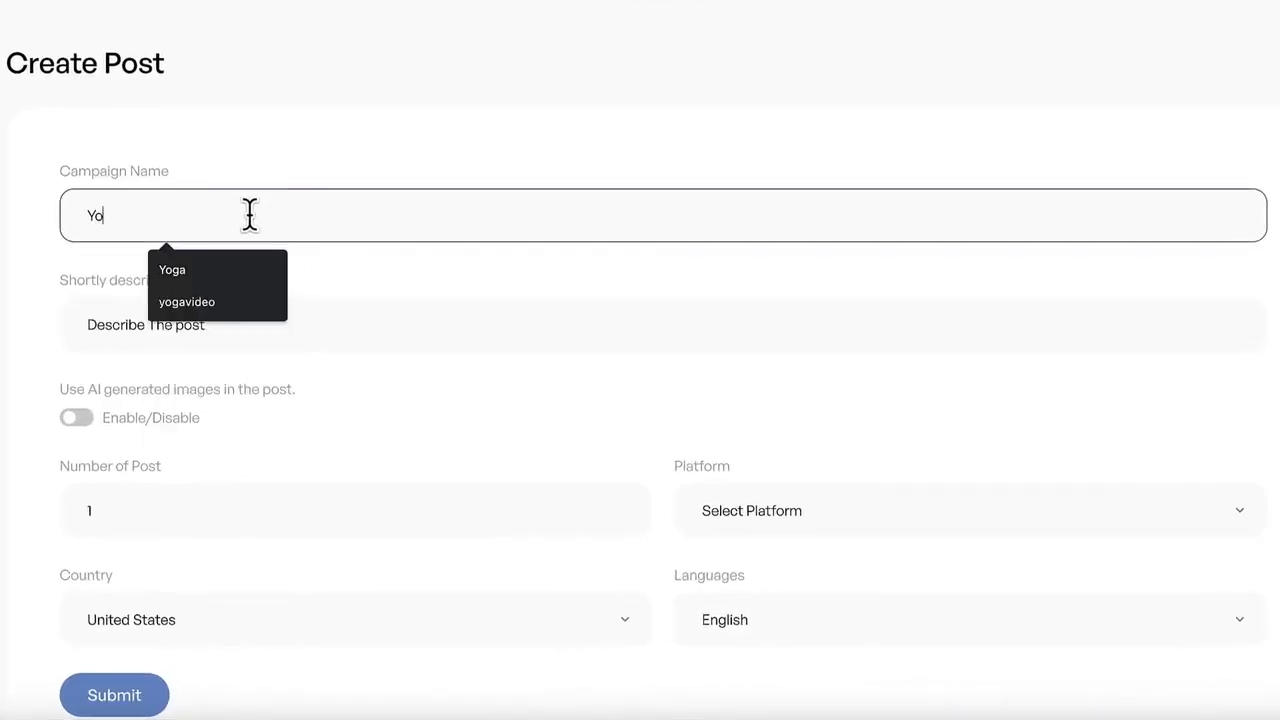
pyautogui.write('ga')
pyautogui.click(13, 317)
pyautogui.click(109, 324)
pyautogui.write('Yoga Tips')
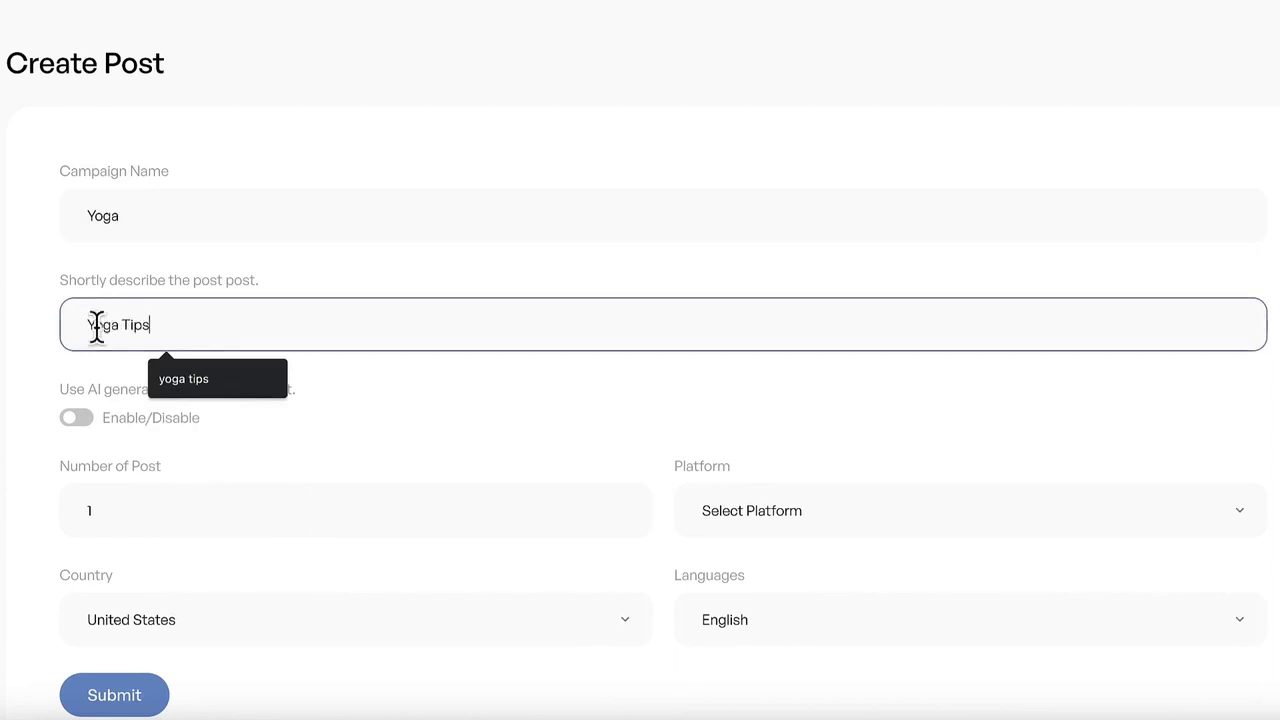
pyautogui.click(45, 376)
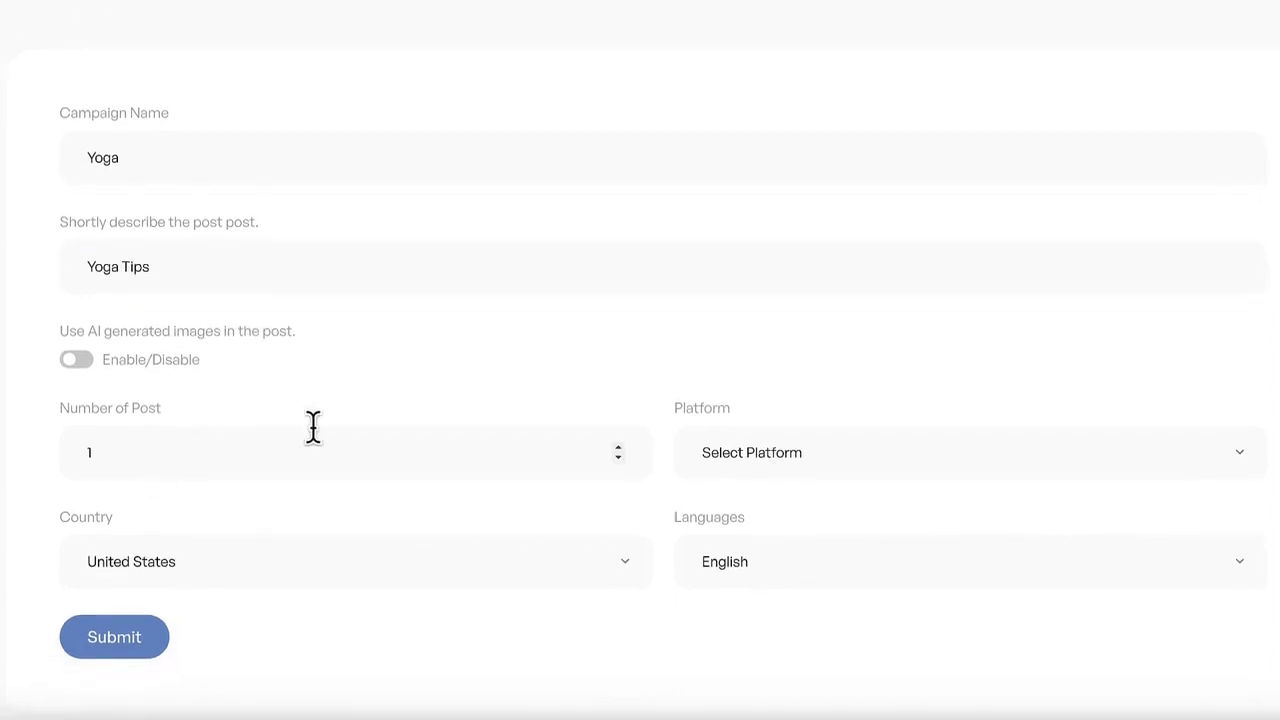
# Step: Generate 1 post as Shared Post Image (Regular) with United States as the country
pyautogui.tripleClick(618, 447)
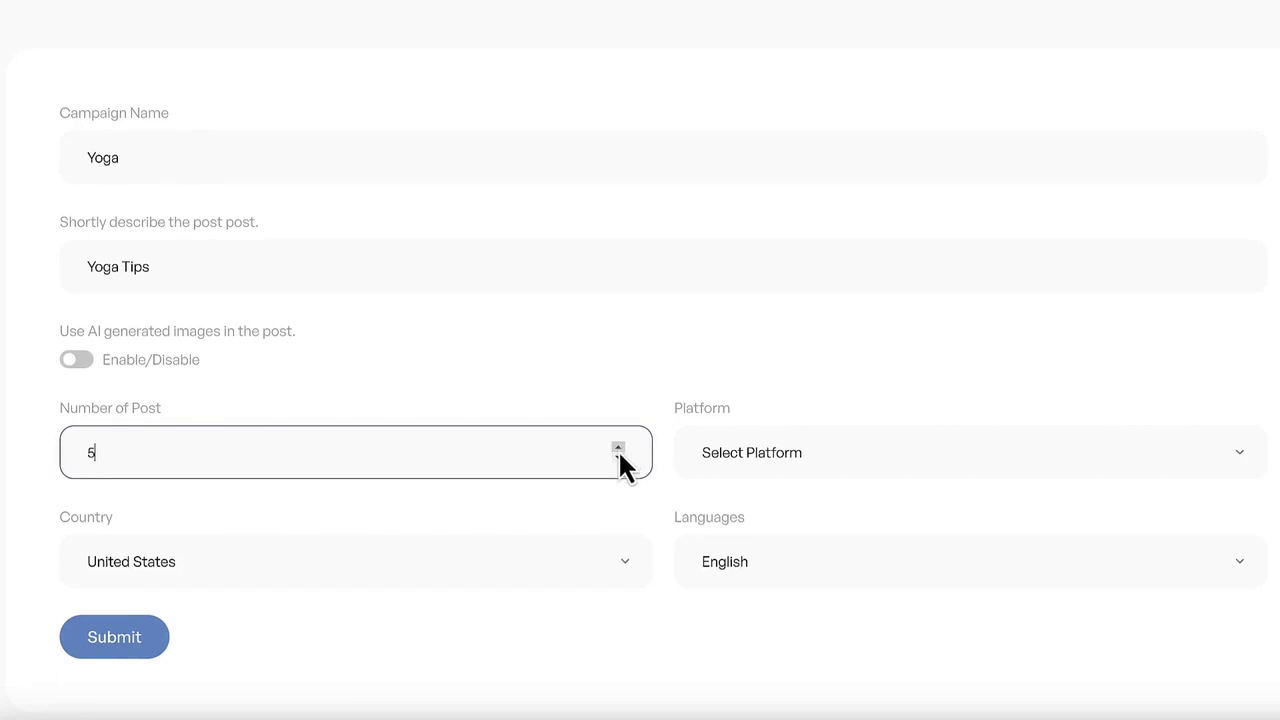
pyautogui.click(618, 457)
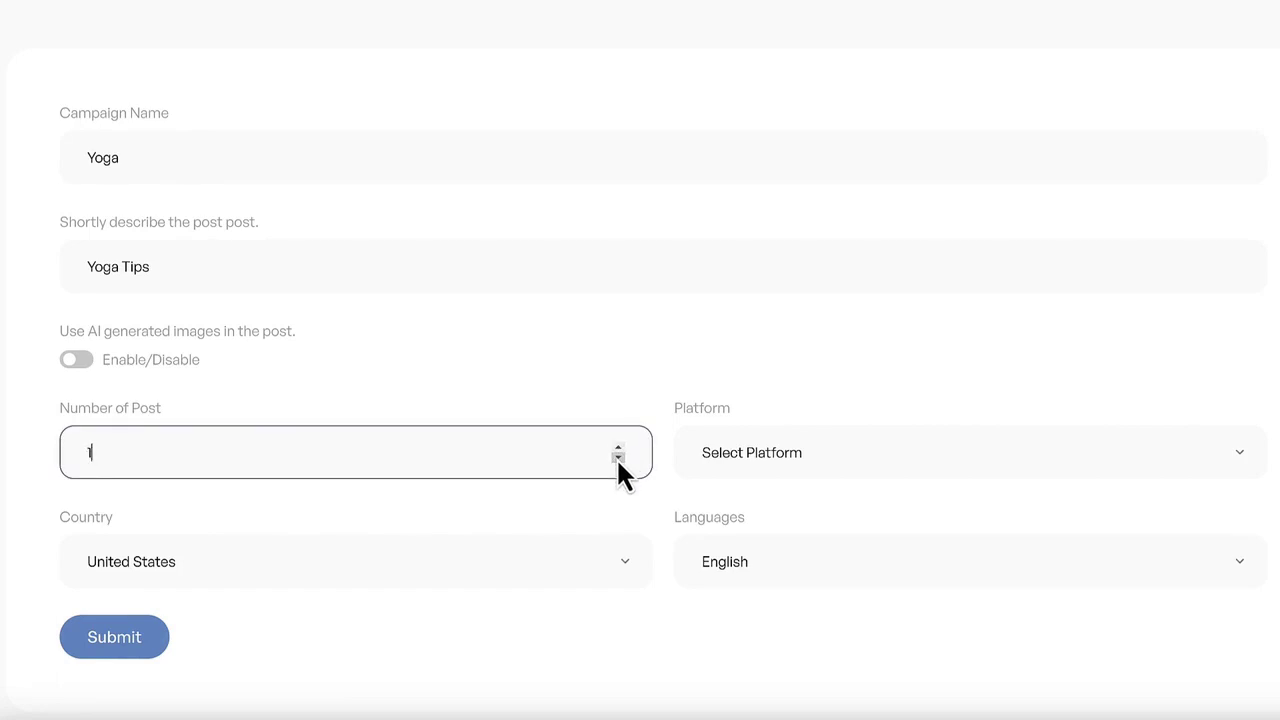
pyautogui.click(766, 458)
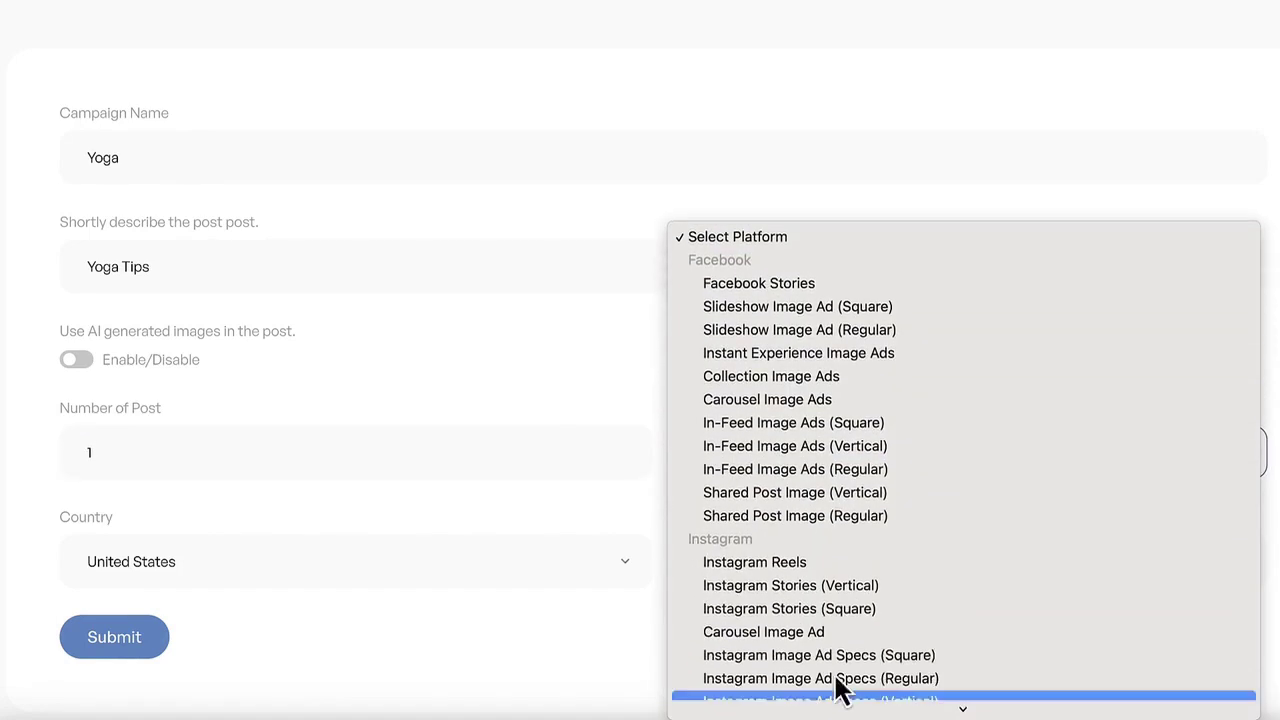
pyautogui.click(838, 515)
pyautogui.scroll(-1, 420, 502)
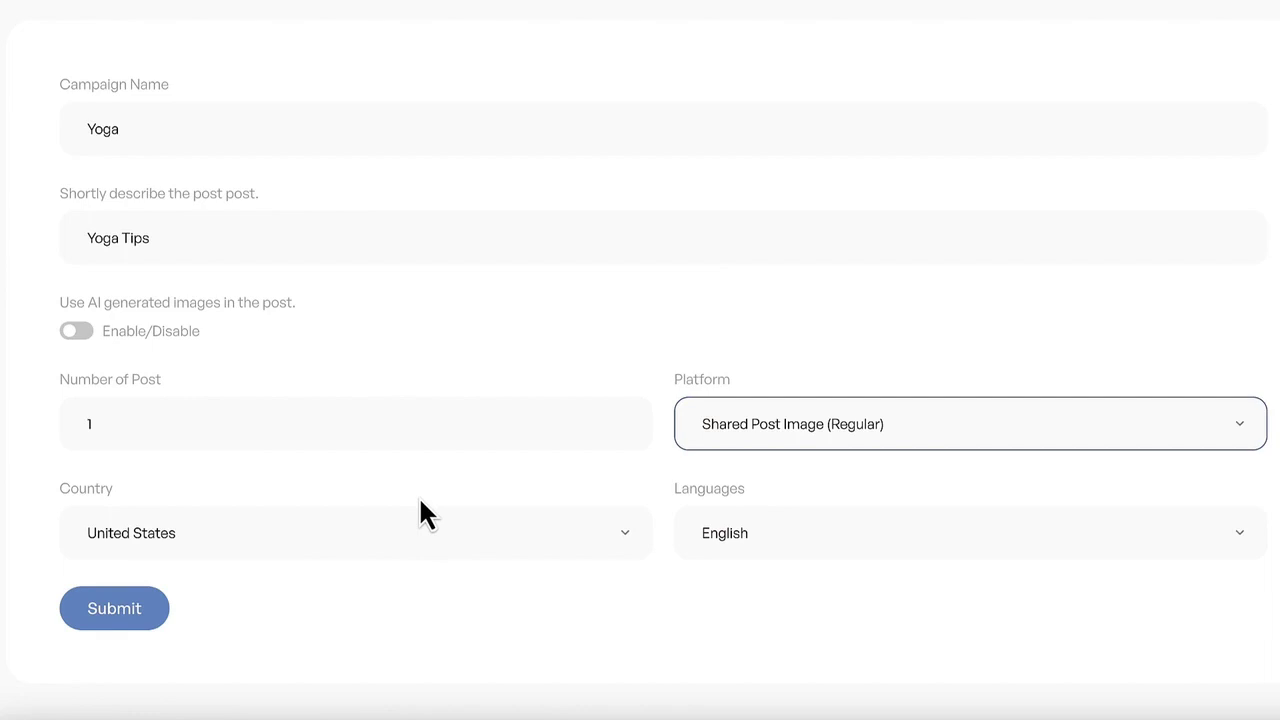
pyautogui.click(366, 534)
pyautogui.click(365, 549)
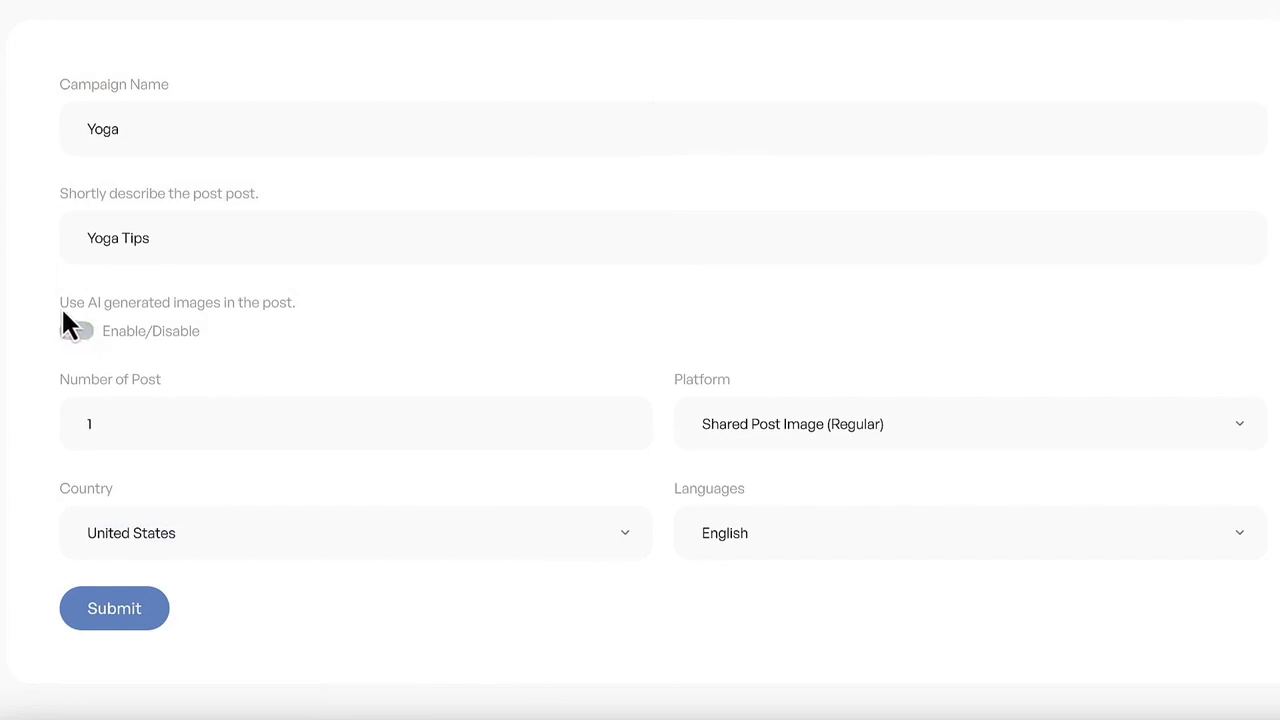
pyautogui.moveTo(62, 312); pyautogui.dragTo(106, 308)
pyautogui.click(118, 618)
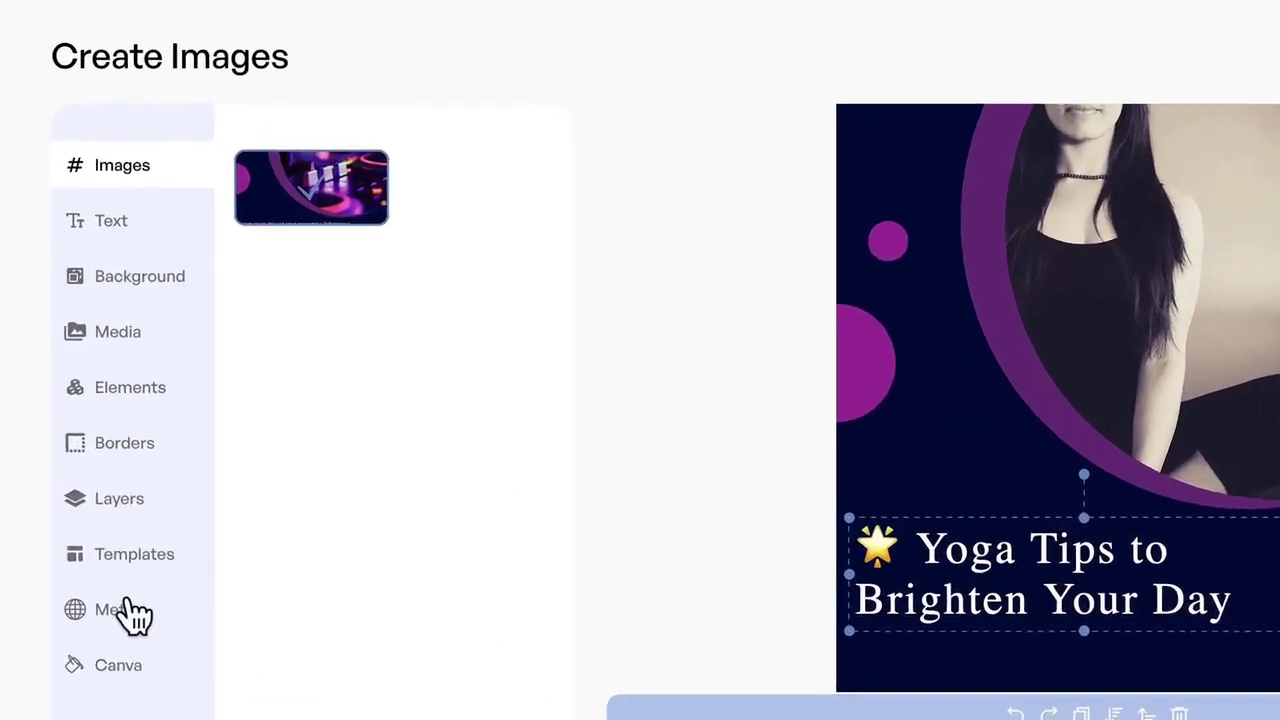
# Step: Read the generated yoga caption in Meta, then browse the image templates
pyautogui.click(86, 537)
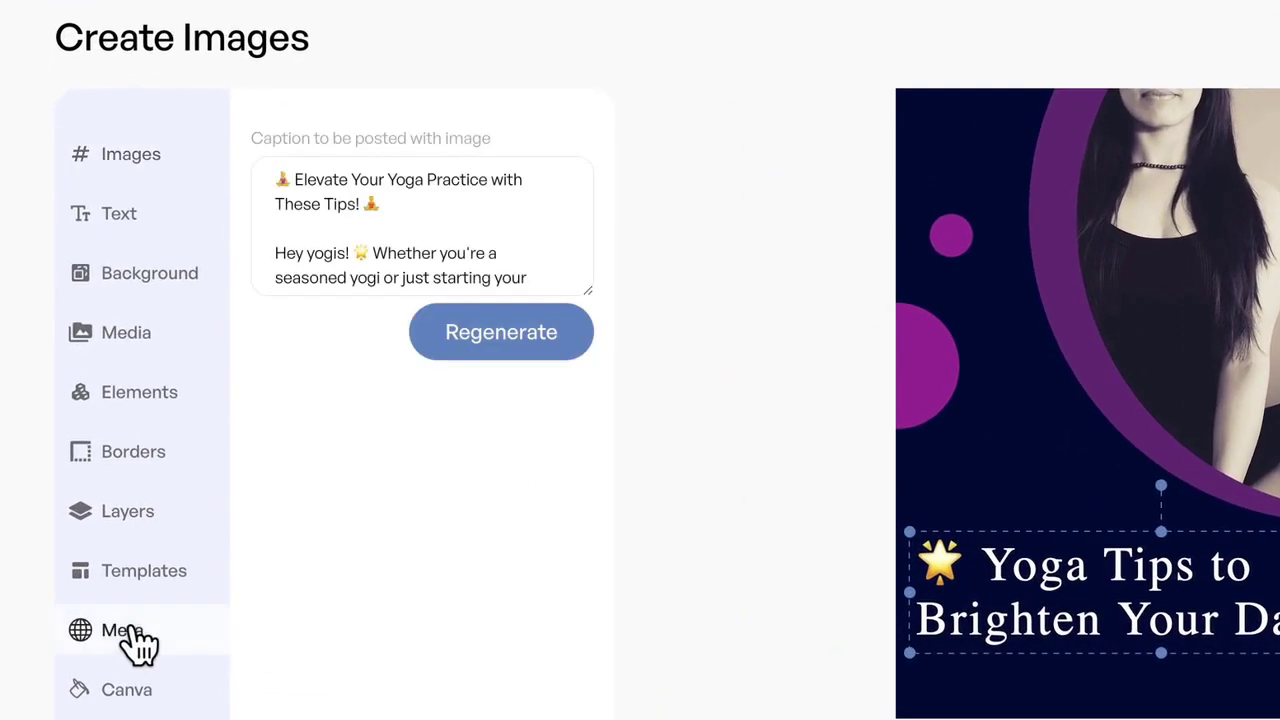
pyautogui.moveTo(276, 180); pyautogui.dragTo(331, 246)
pyautogui.click(331, 240)
pyautogui.scroll(5, 320, 270)
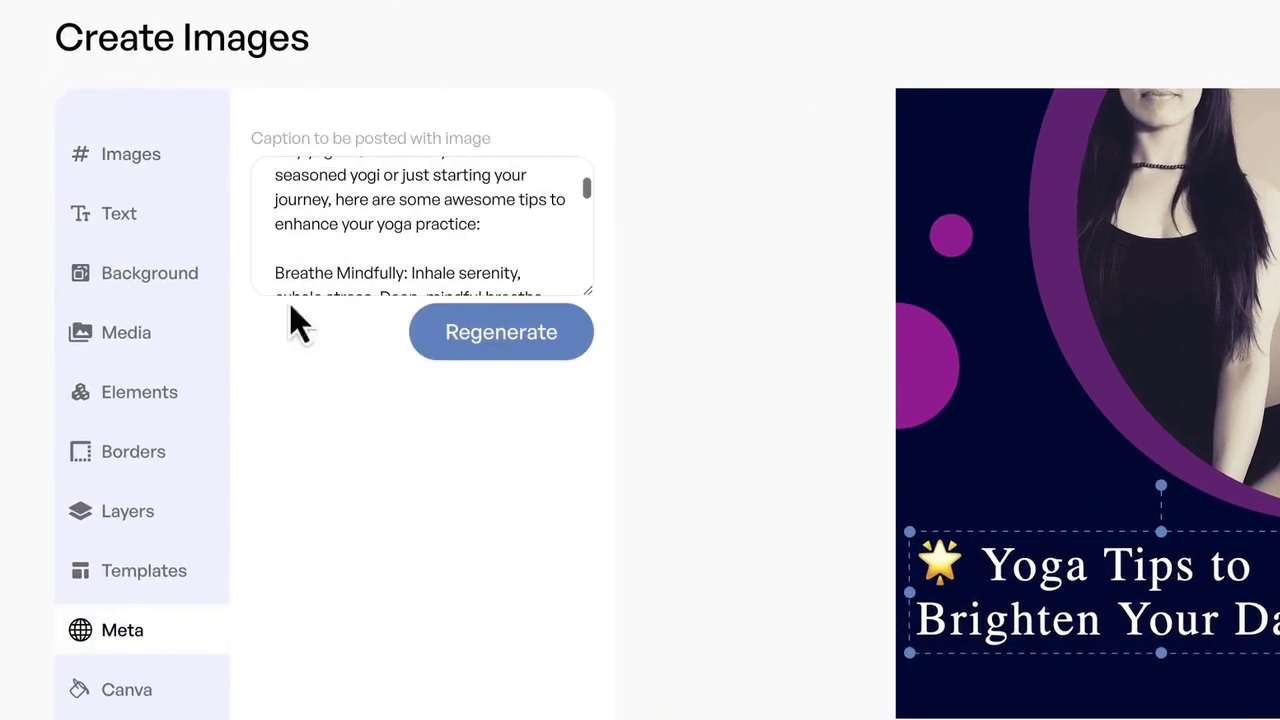
pyautogui.click(137, 580)
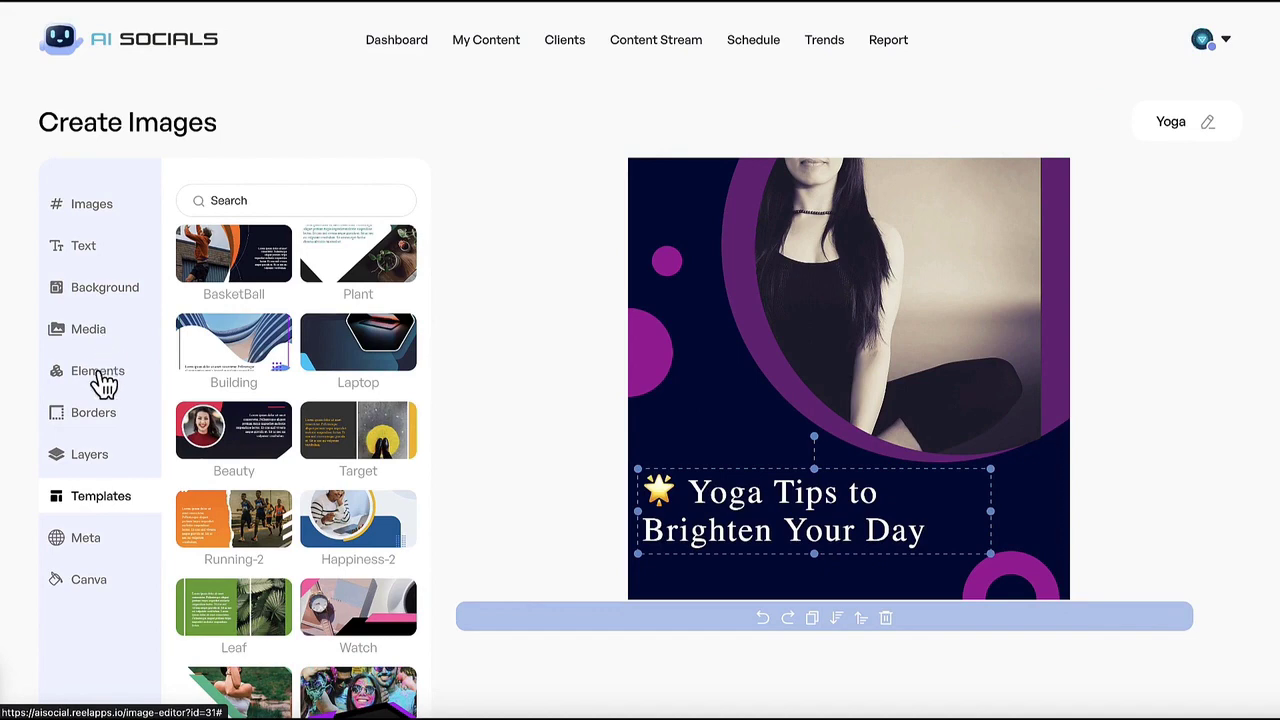
# Step: Nudge the Yoga Tips headline right and add a smiling emoji to the design
pyautogui.click(100, 375)
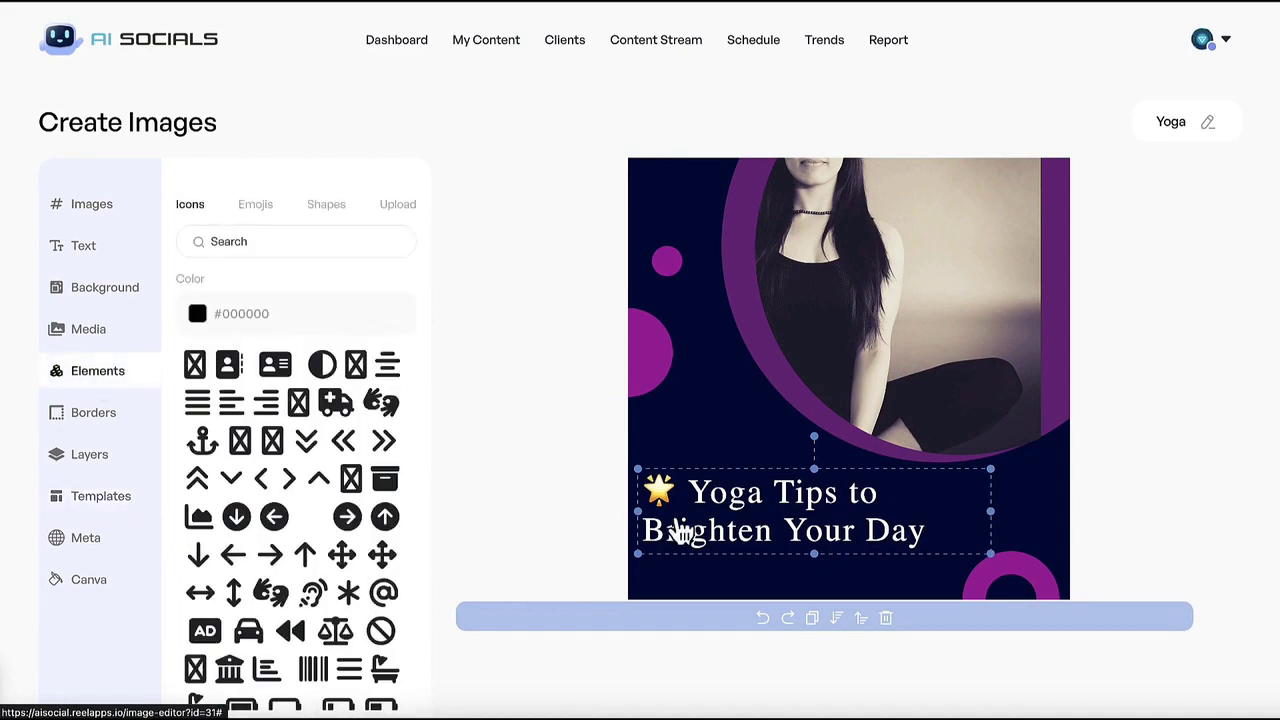
pyautogui.moveTo(680, 530); pyautogui.dragTo(703, 518)
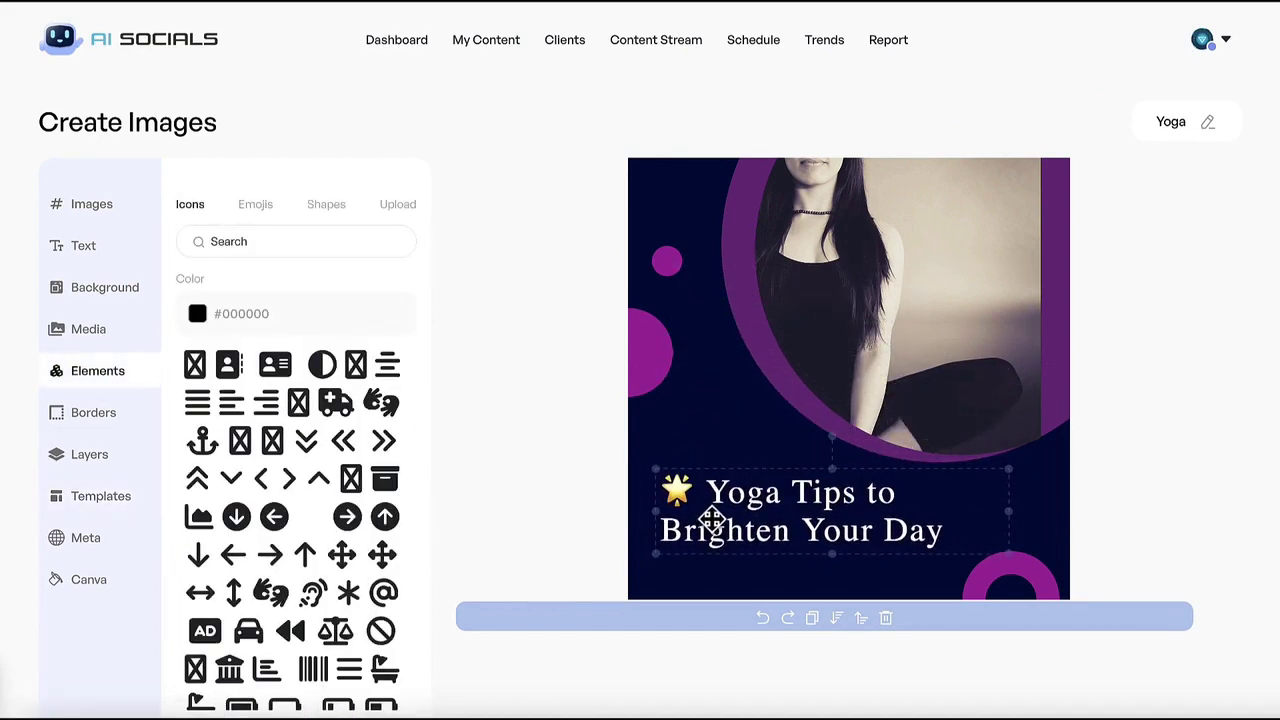
pyautogui.click(710, 518)
pyautogui.click(258, 205)
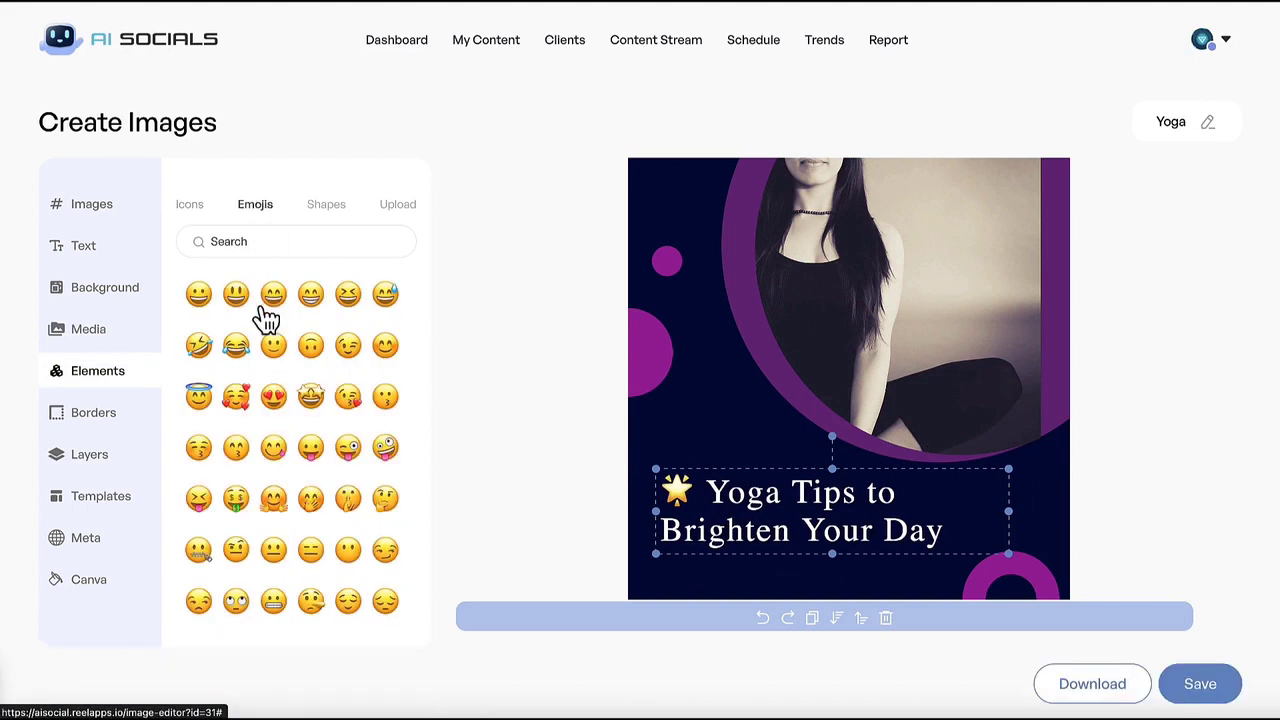
pyautogui.click(243, 305)
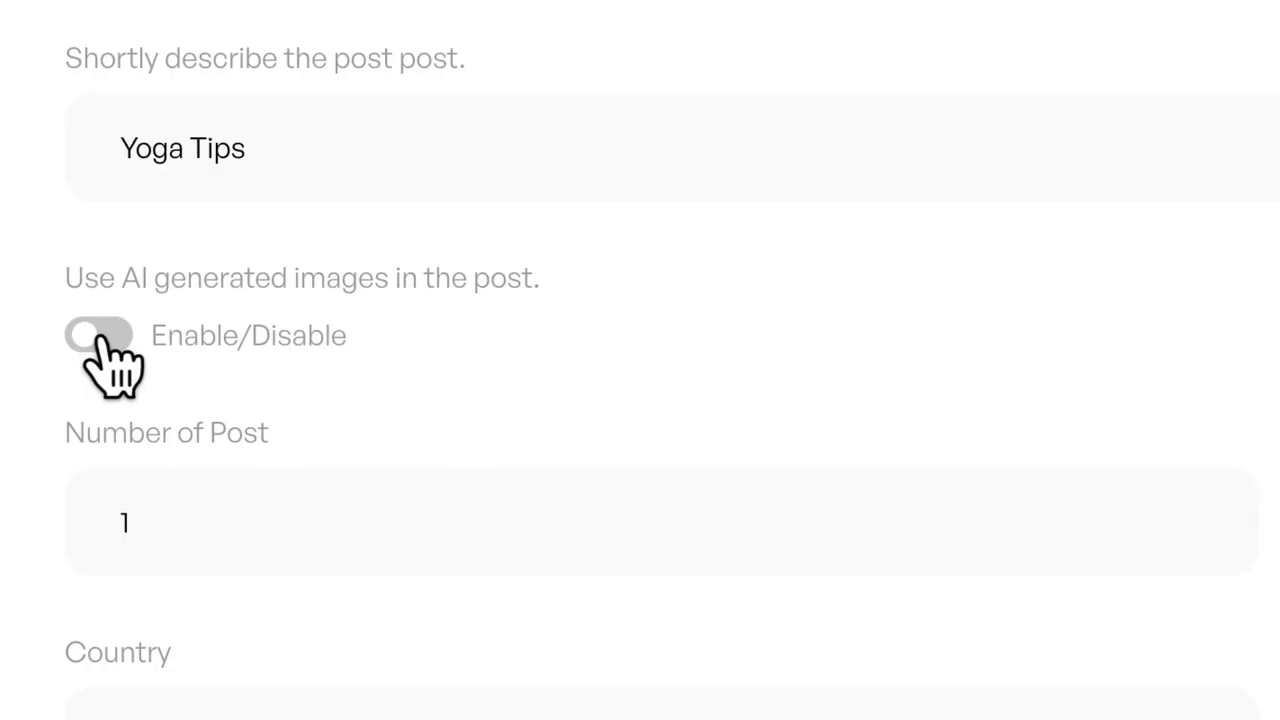
pyautogui.click(100, 338)
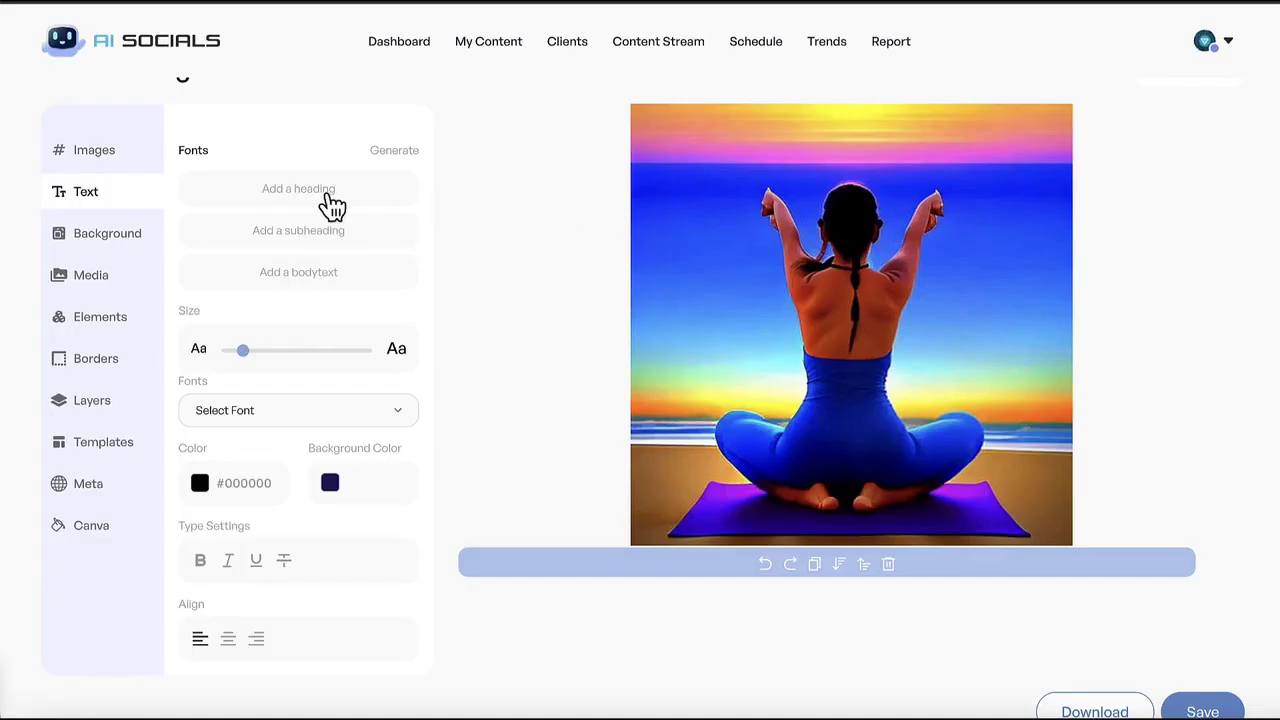
# Step: Add a heading text and move it down to the image's middle
pyautogui.click(298, 189)
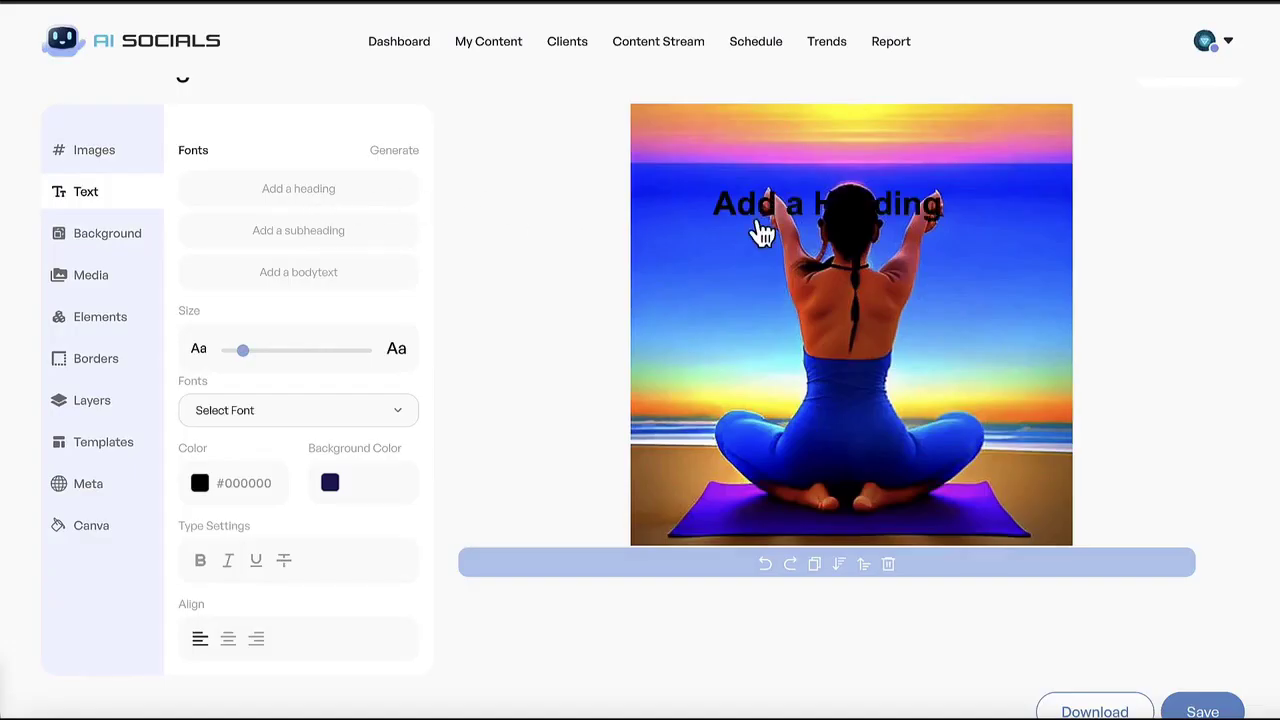
pyautogui.moveTo(762, 222); pyautogui.dragTo(706, 323)
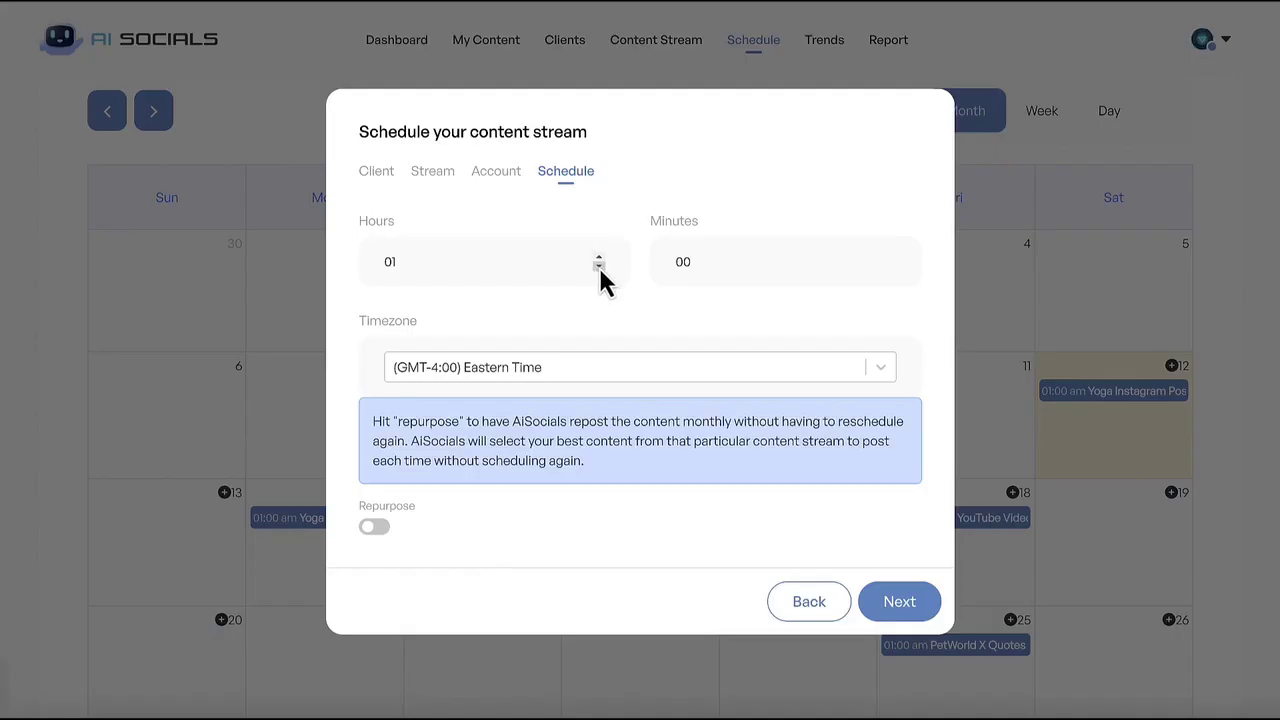
pyautogui.click(598, 266)
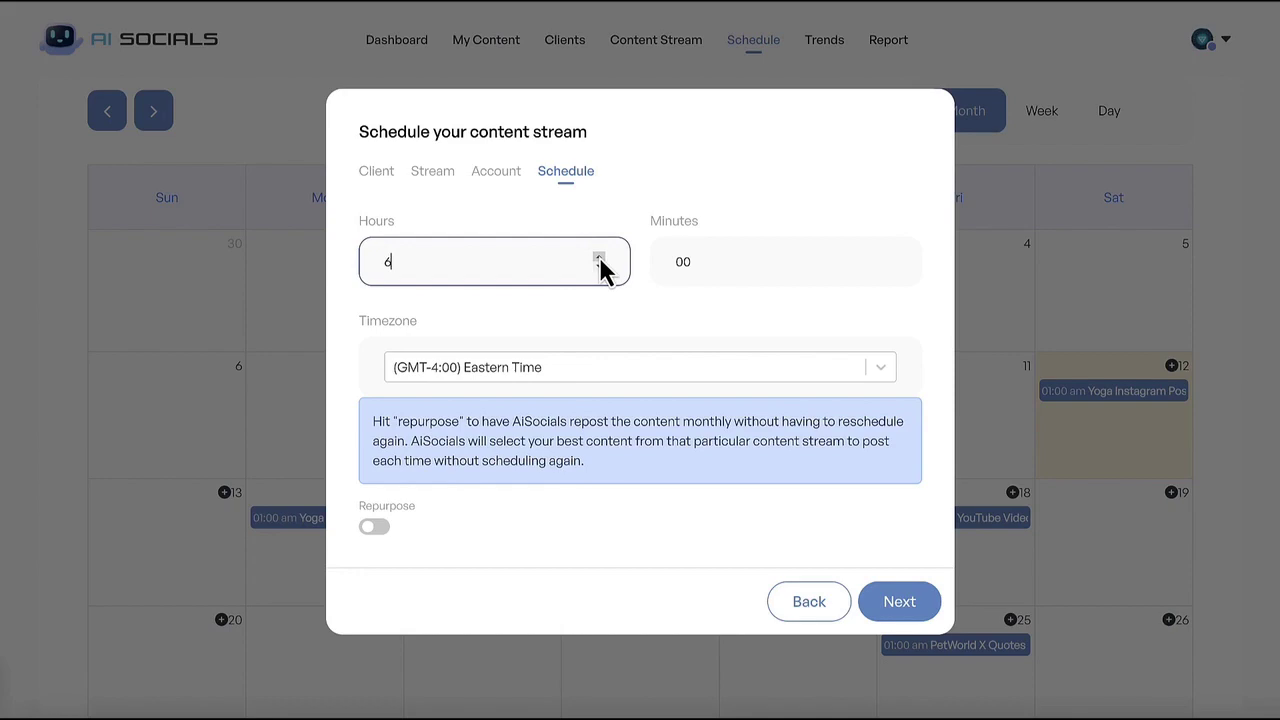
# Step: Set the posting hour to 6 with a timezone, then push the Yoga design into Yoga Instagram Posts
pyautogui.write('6')
pyautogui.click(622, 367)
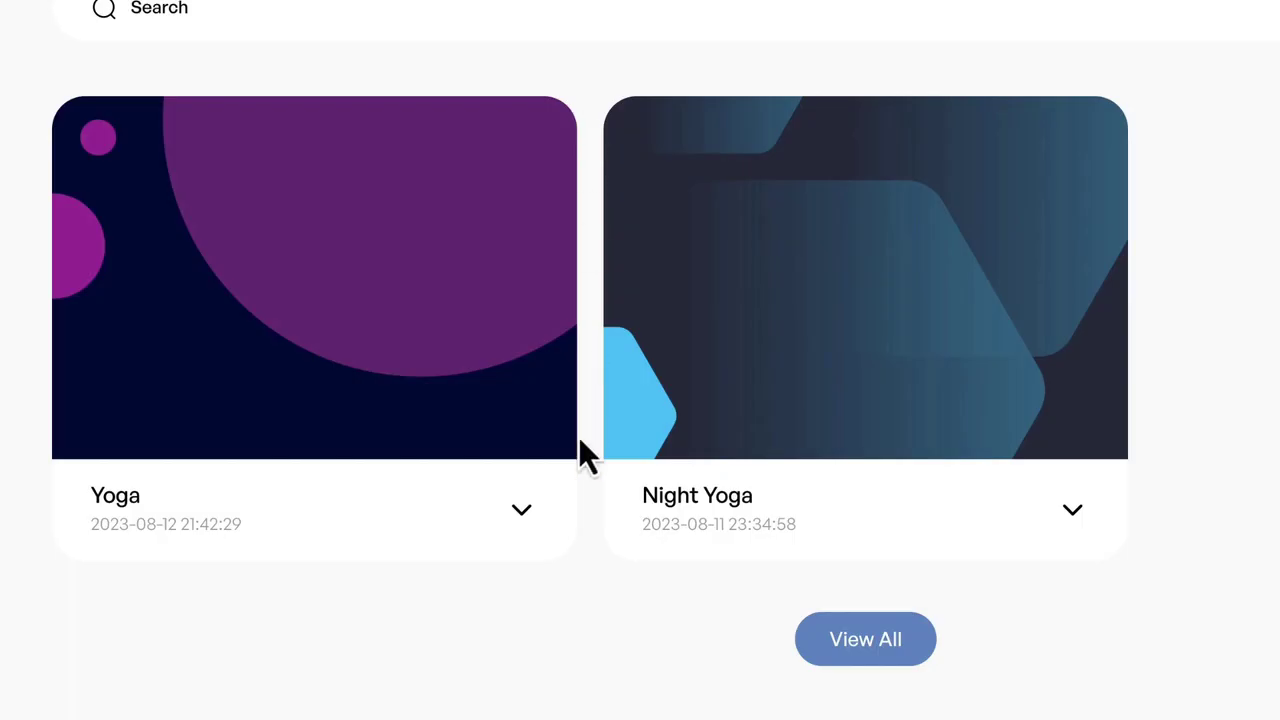
pyautogui.click(522, 512)
pyautogui.click(445, 603)
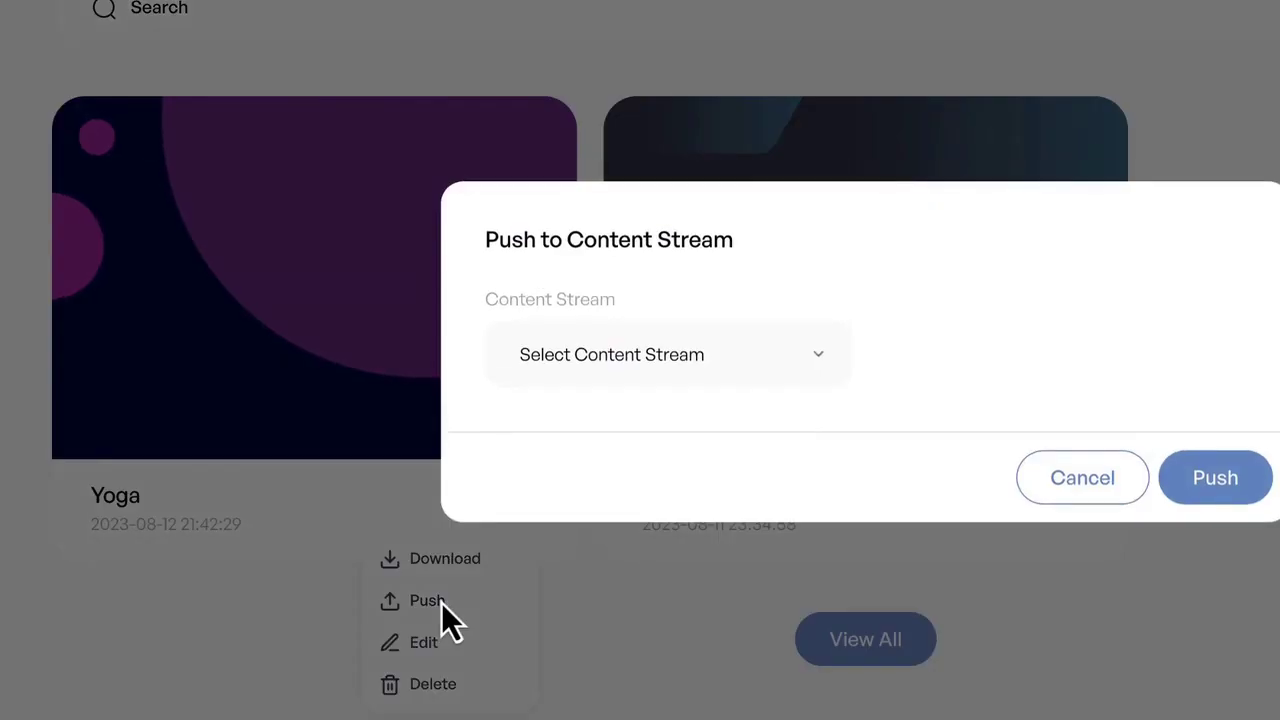
pyautogui.click(631, 355)
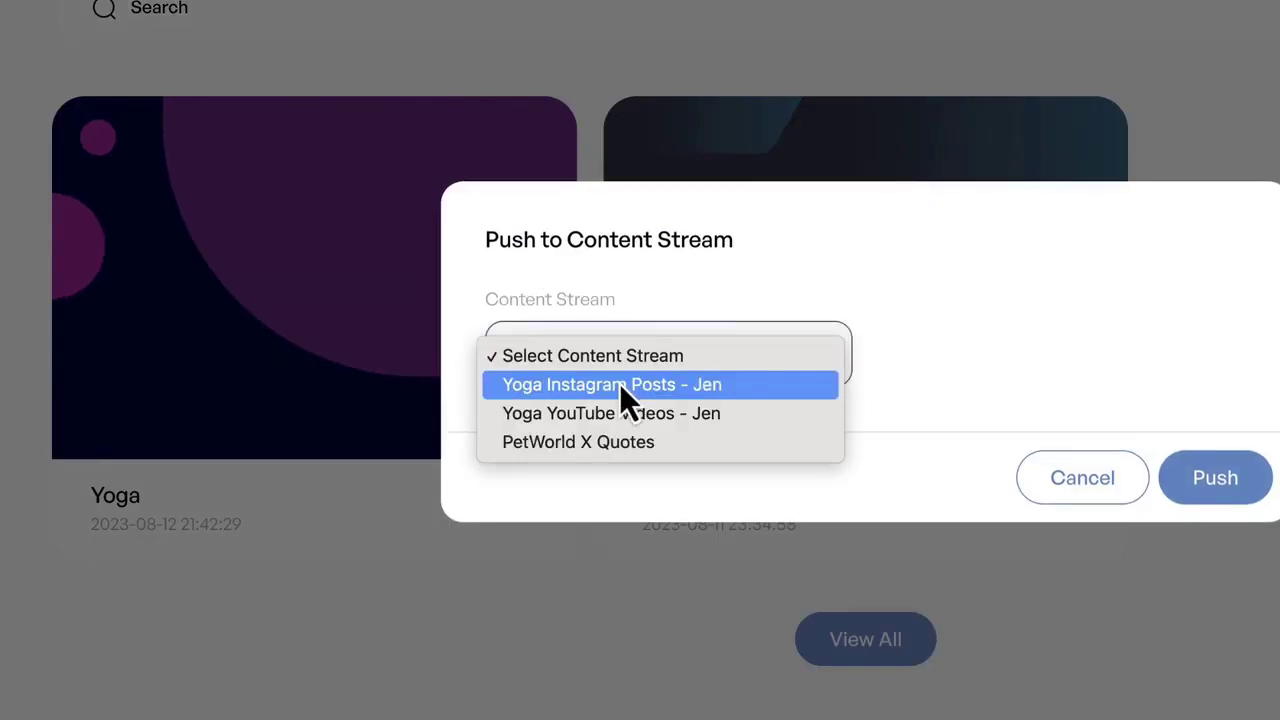
pyautogui.click(619, 383)
pyautogui.click(1210, 488)
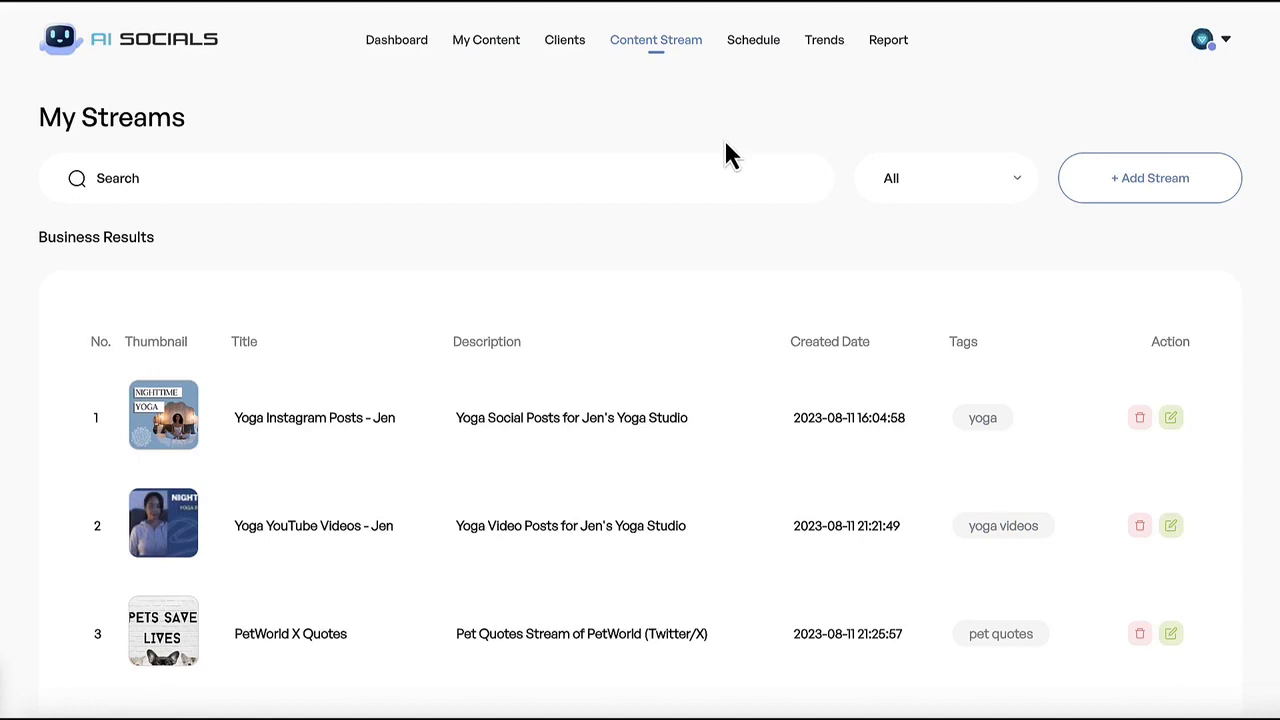
# Step: Review the Yoga Instagram Posts stream, then return to the list of content streams
pyautogui.scroll(-1, 836, 402)
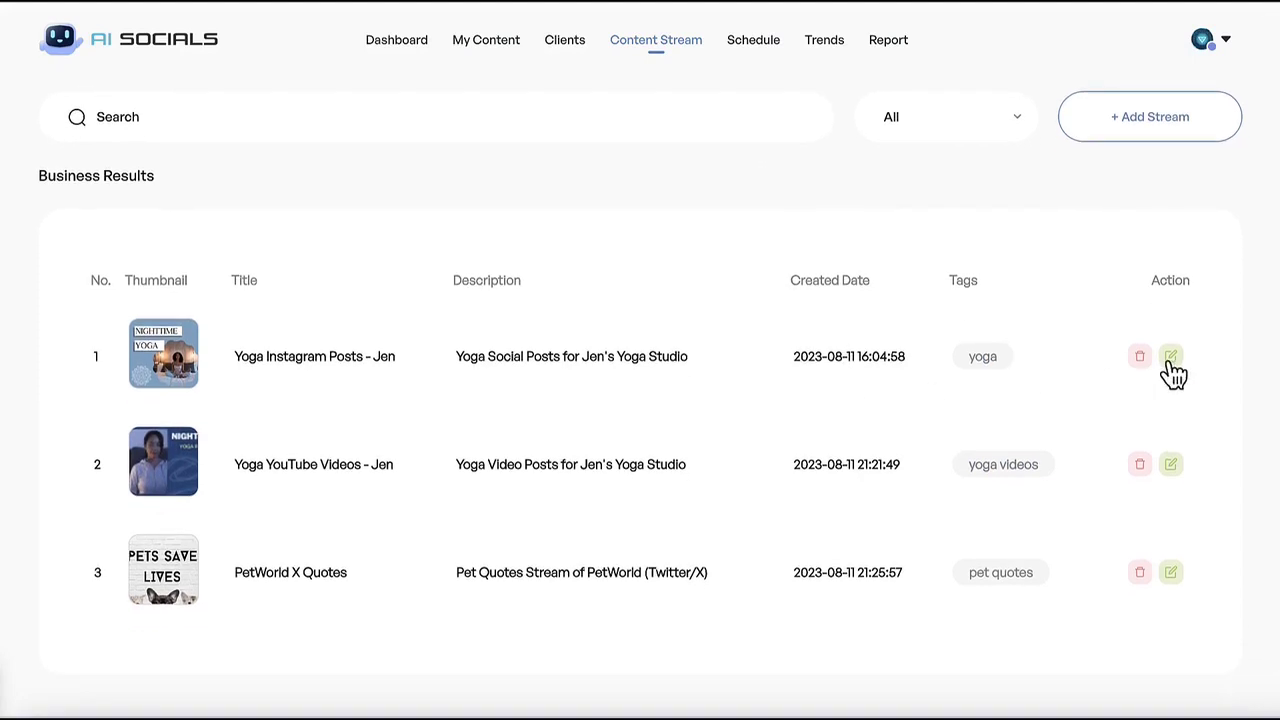
pyautogui.click(1170, 360)
pyautogui.scroll(-5, 728, 585)
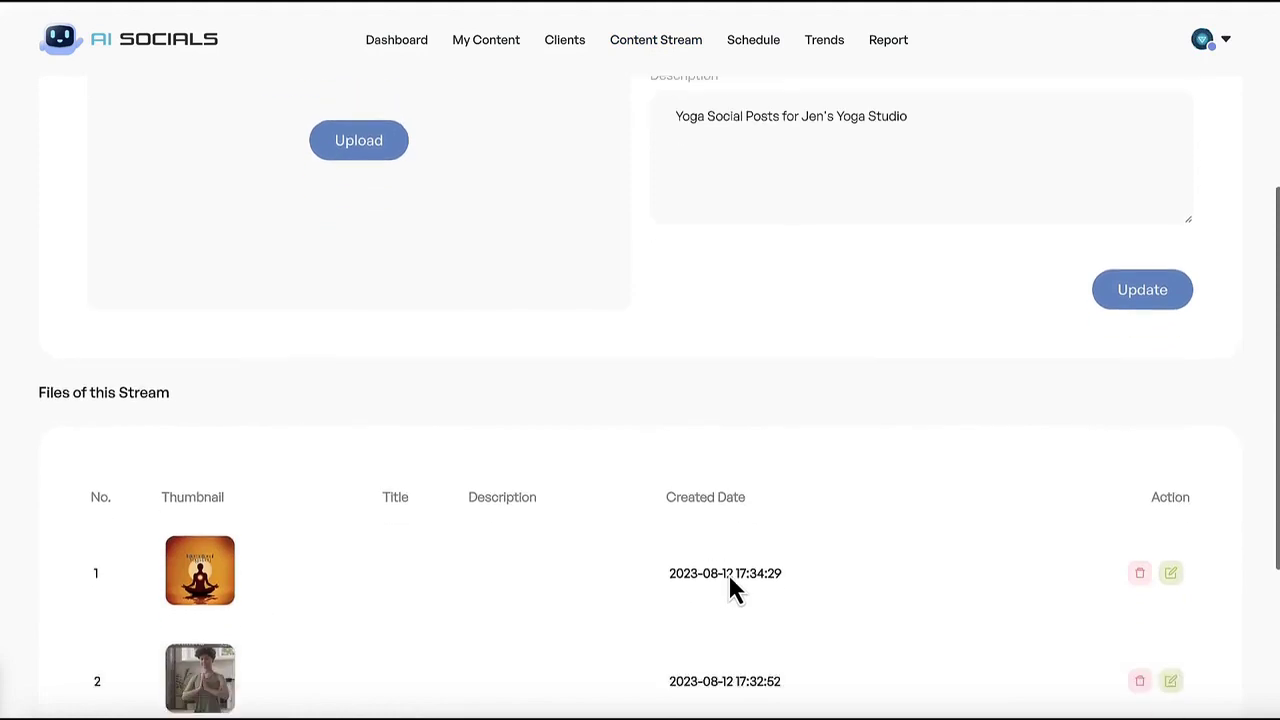
pyautogui.scroll(5, 729, 577)
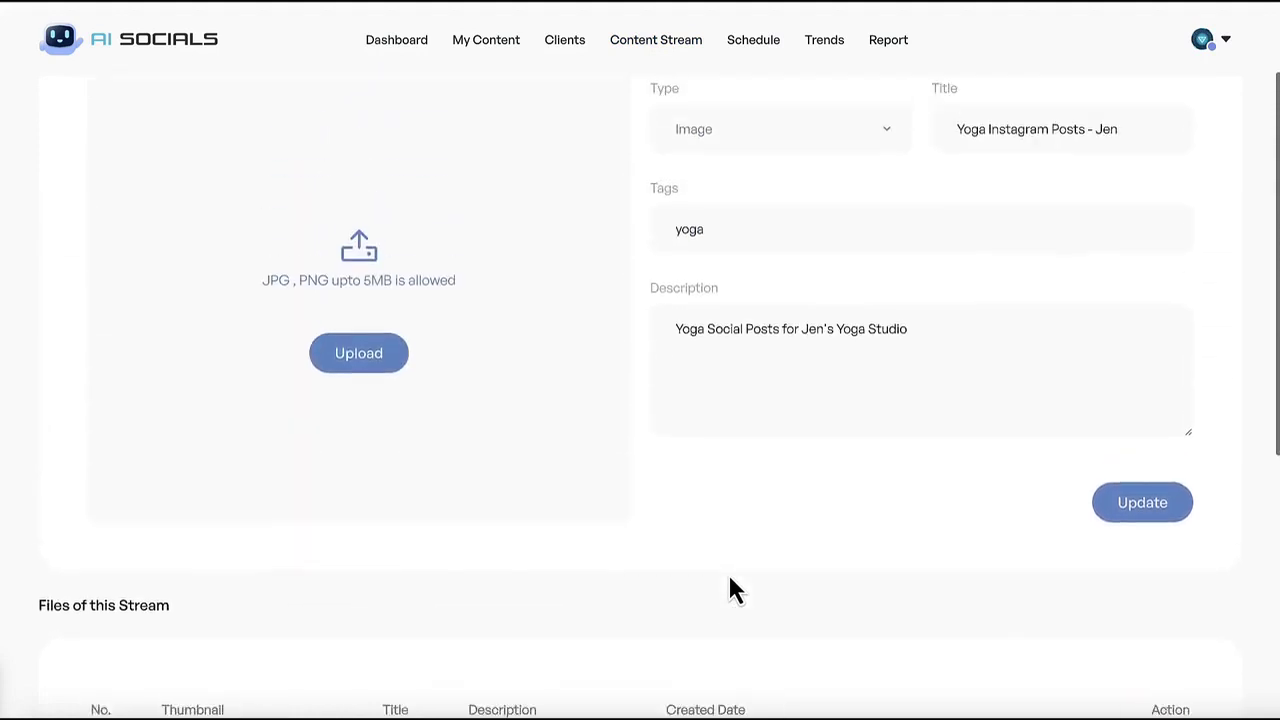
pyautogui.click(76, 3)
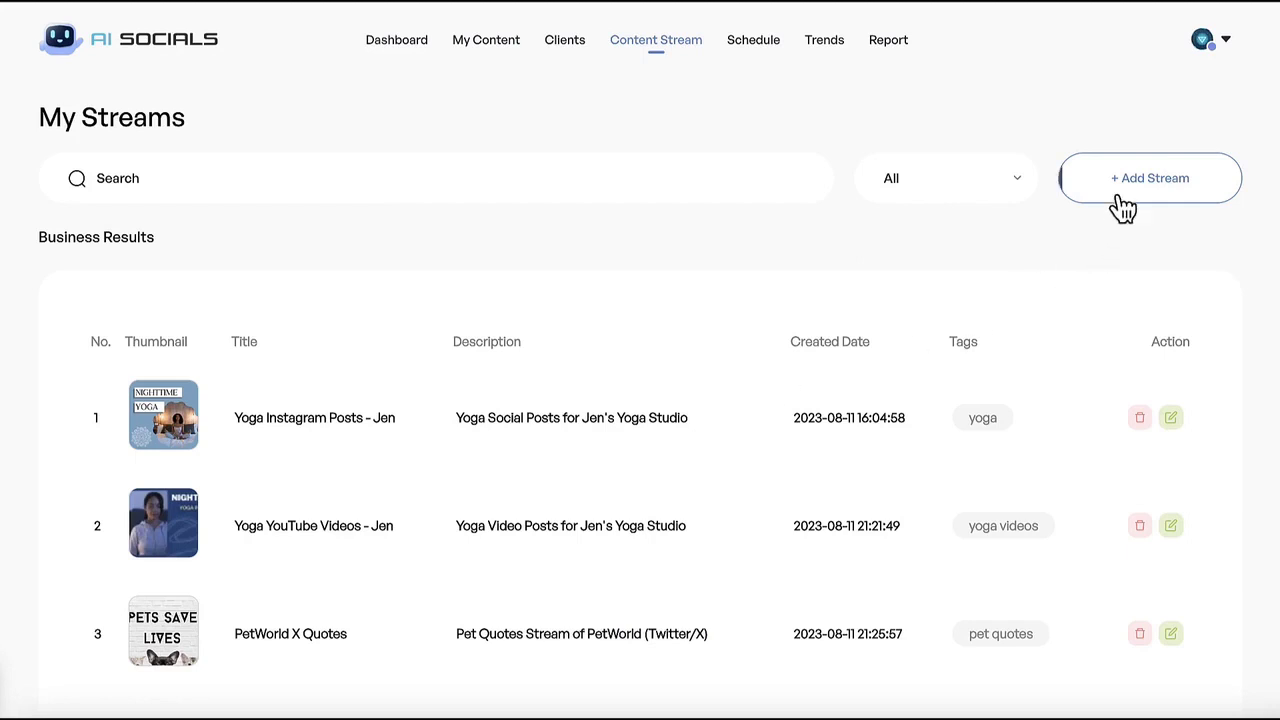
# Step: Create a 'Yoga Quotes' content stream with the pasted description
pyautogui.click(1128, 190)
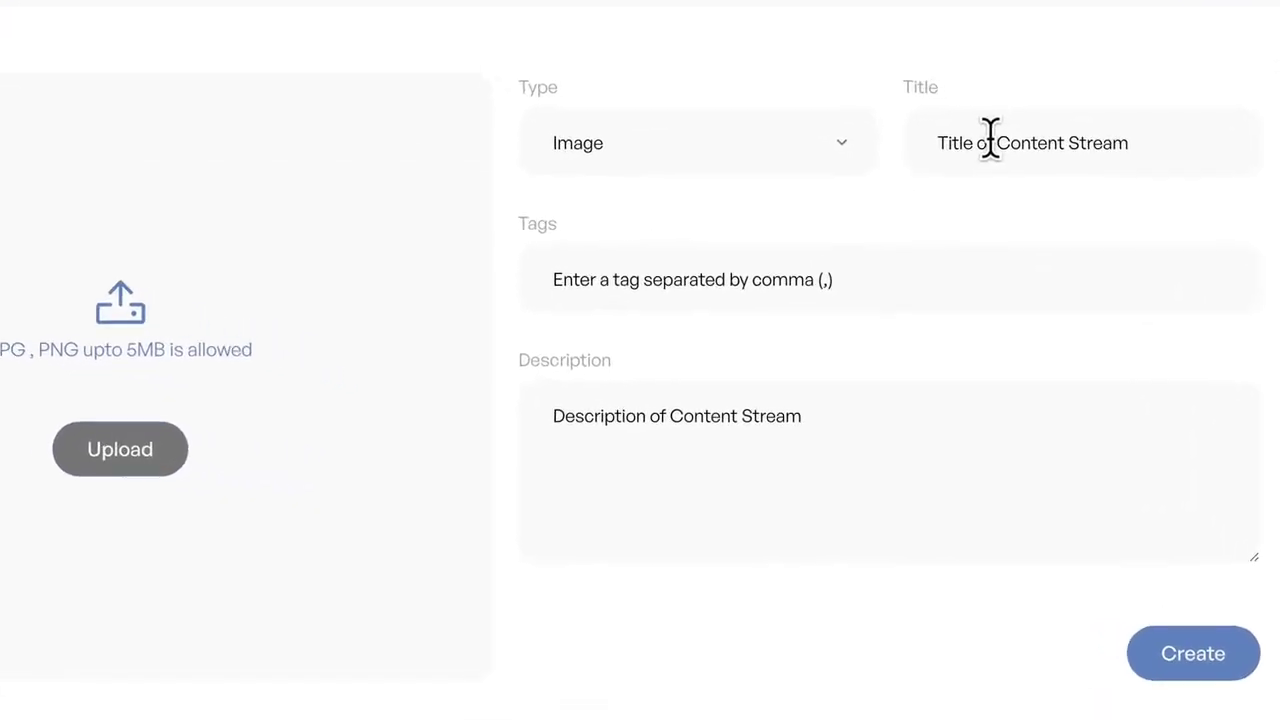
pyautogui.click(990, 135)
pyautogui.write('Yoga Quot')
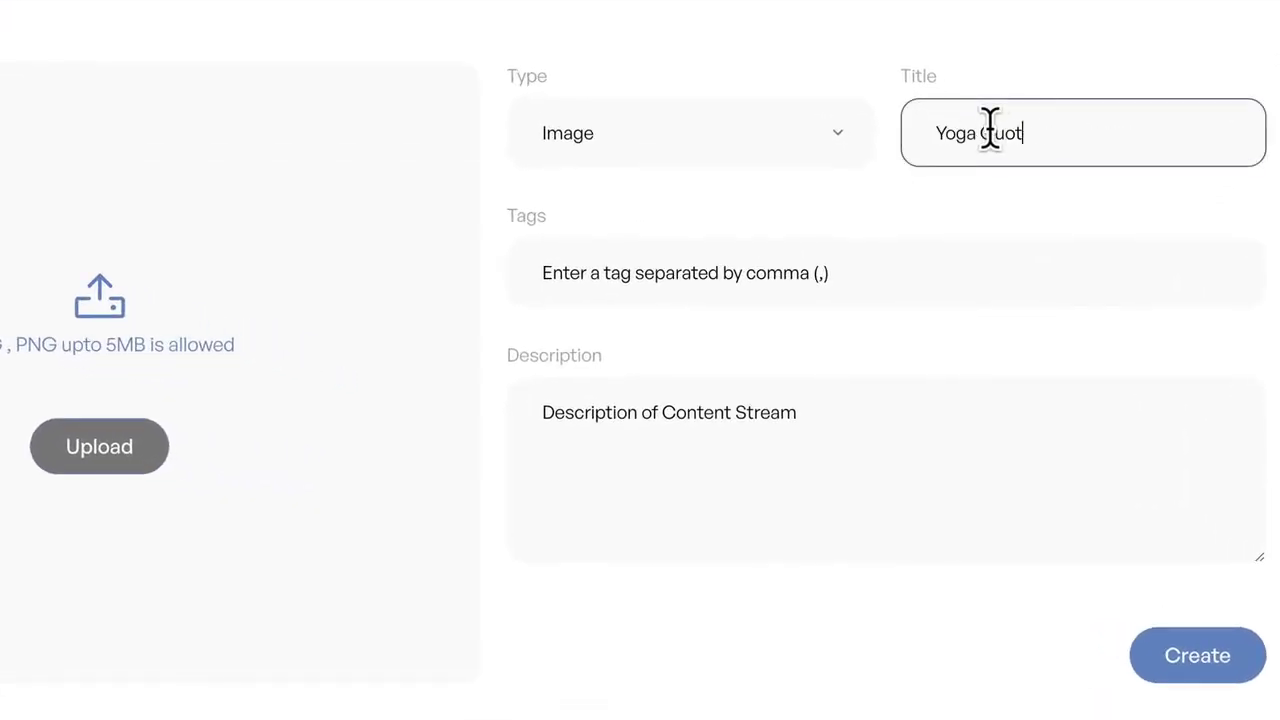
pyautogui.write('es')
pyautogui.click(740, 409)
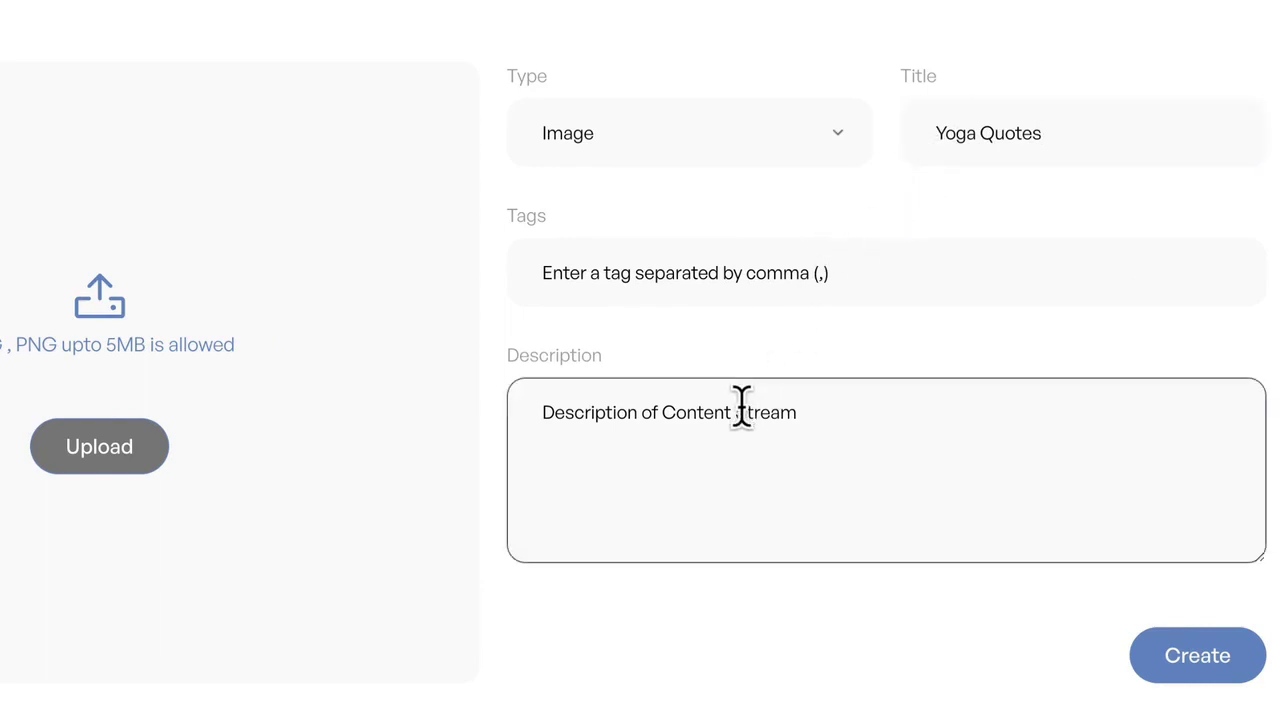
pyautogui.write("A content stream of motivational quotes to perpetually schedule on Jen's Instagram channels.")
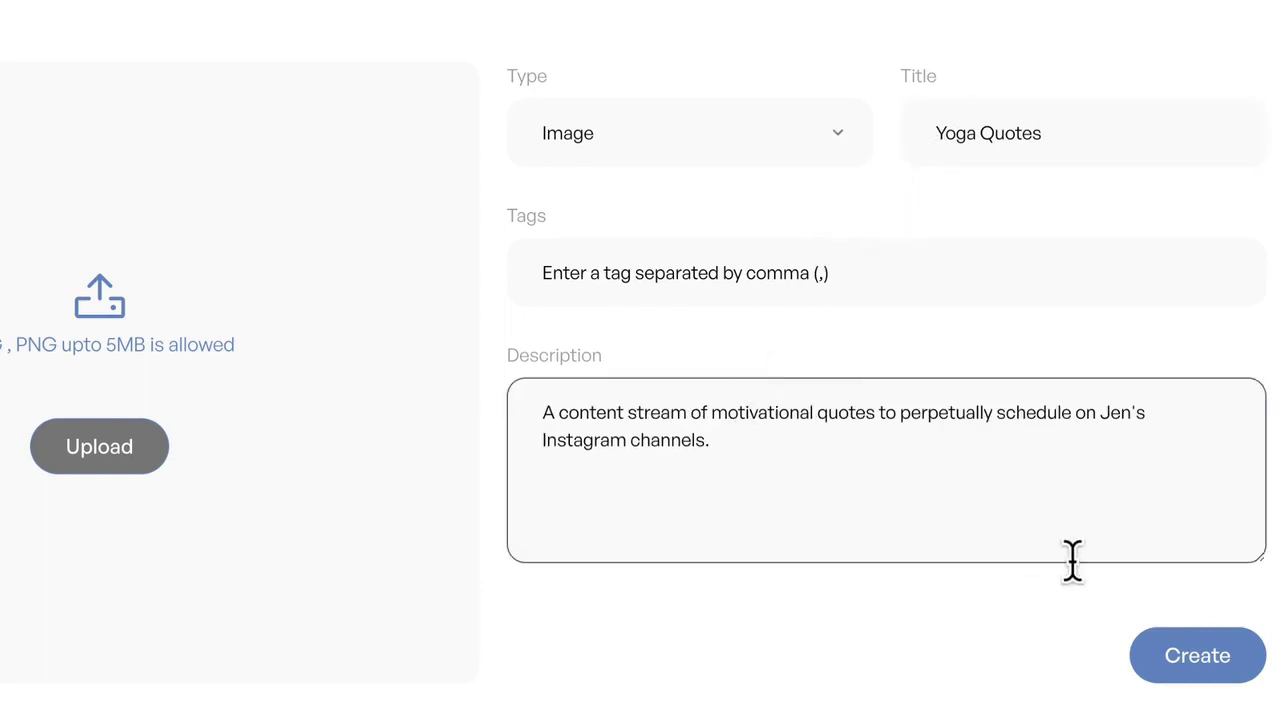
pyautogui.click(1198, 662)
# Step: Choose the PetWorld client, its PetWorld X Quotes stream and the Facebook account
pyautogui.click(432, 372)
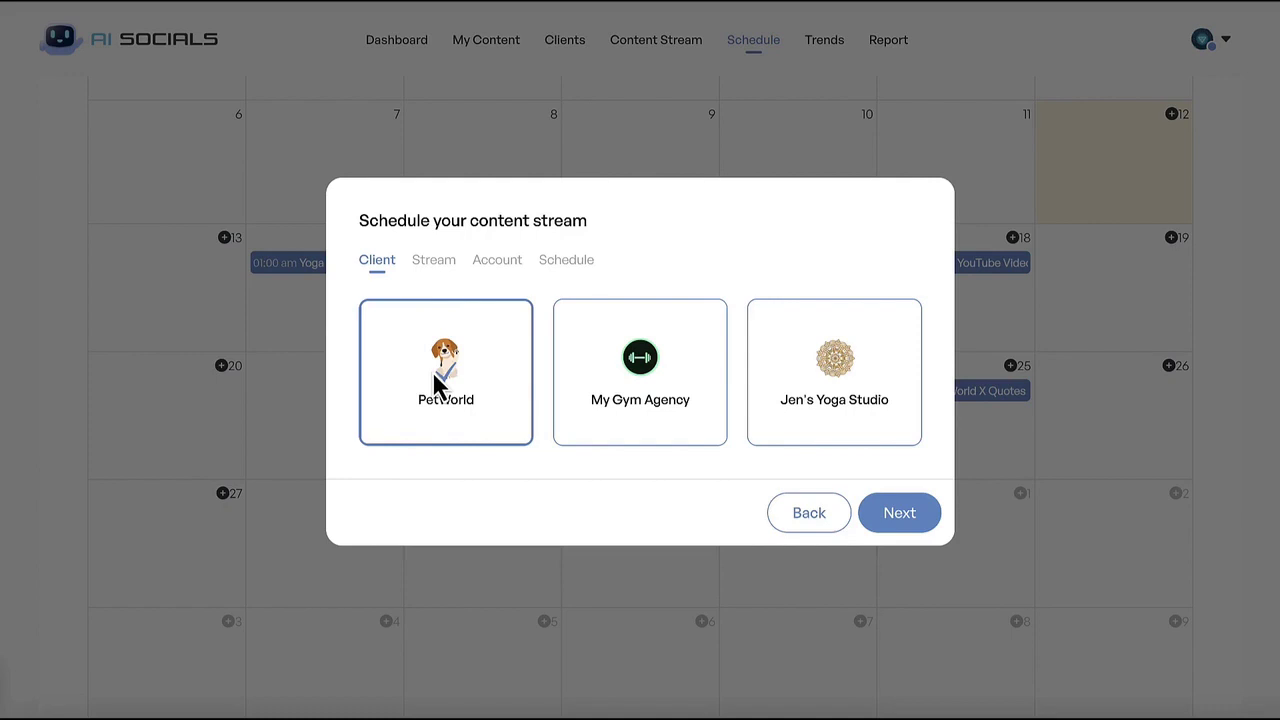
pyautogui.click(444, 262)
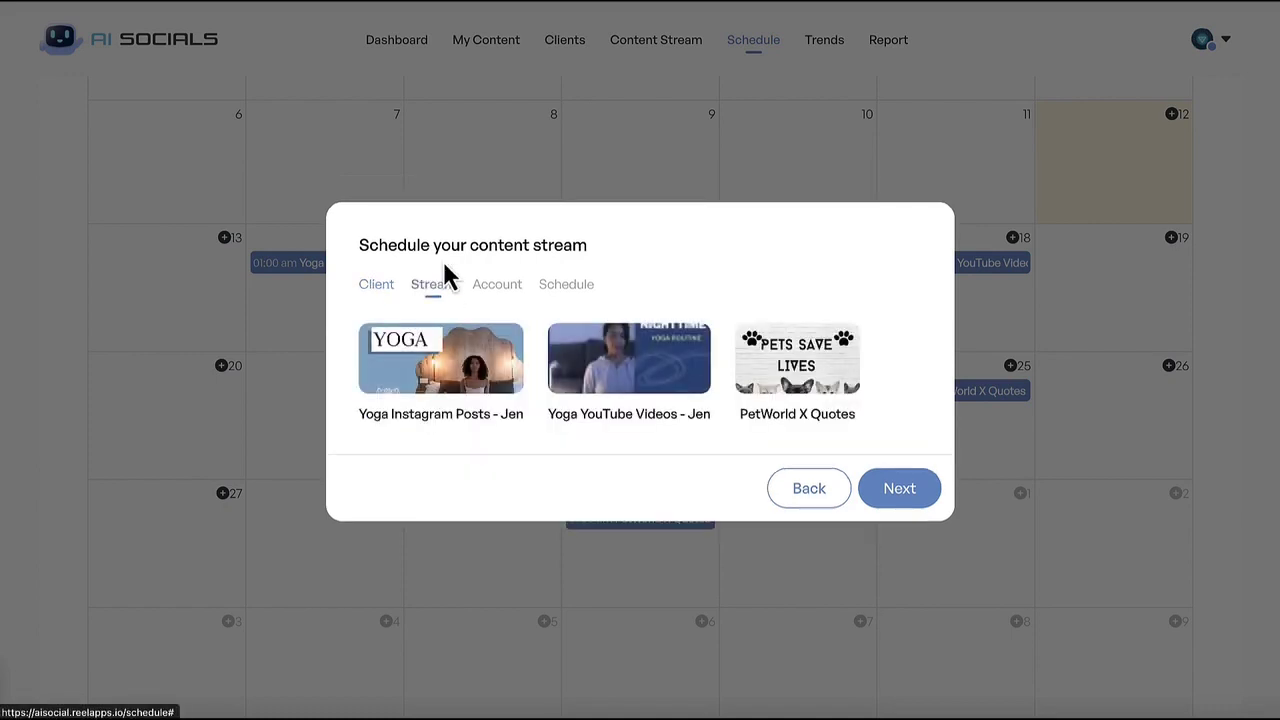
pyautogui.click(785, 370)
pyautogui.click(498, 287)
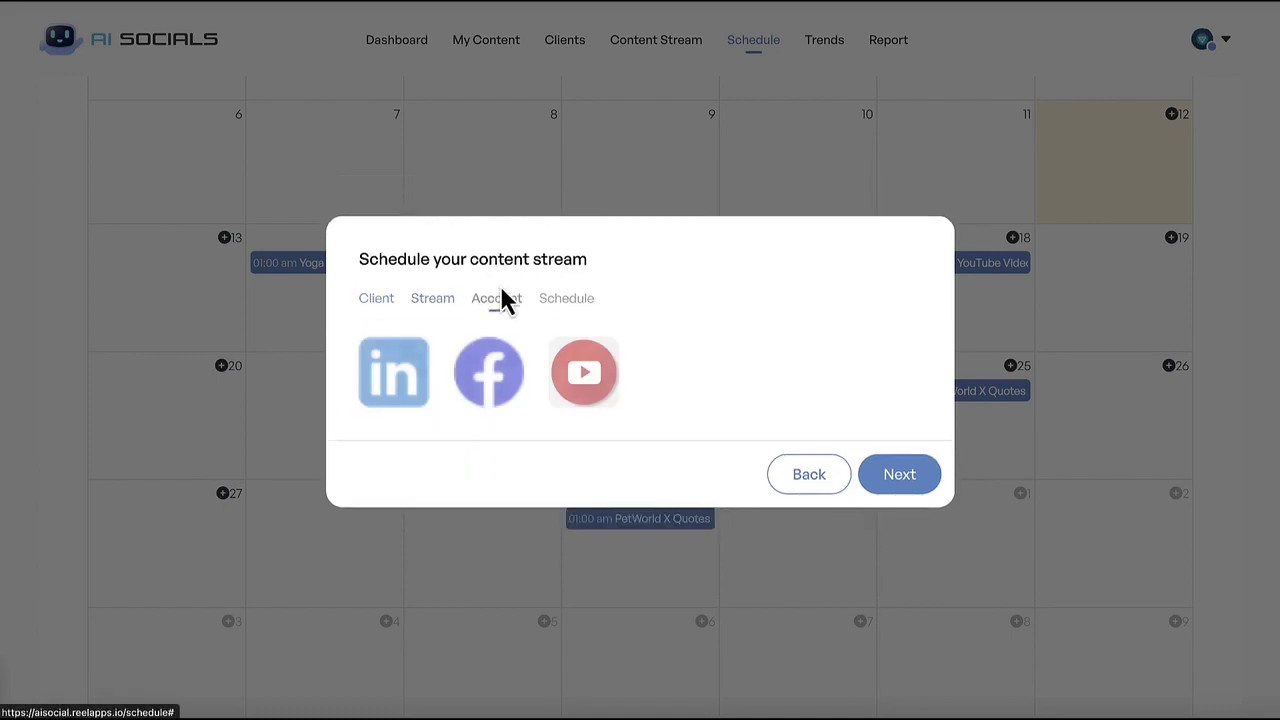
pyautogui.click(514, 376)
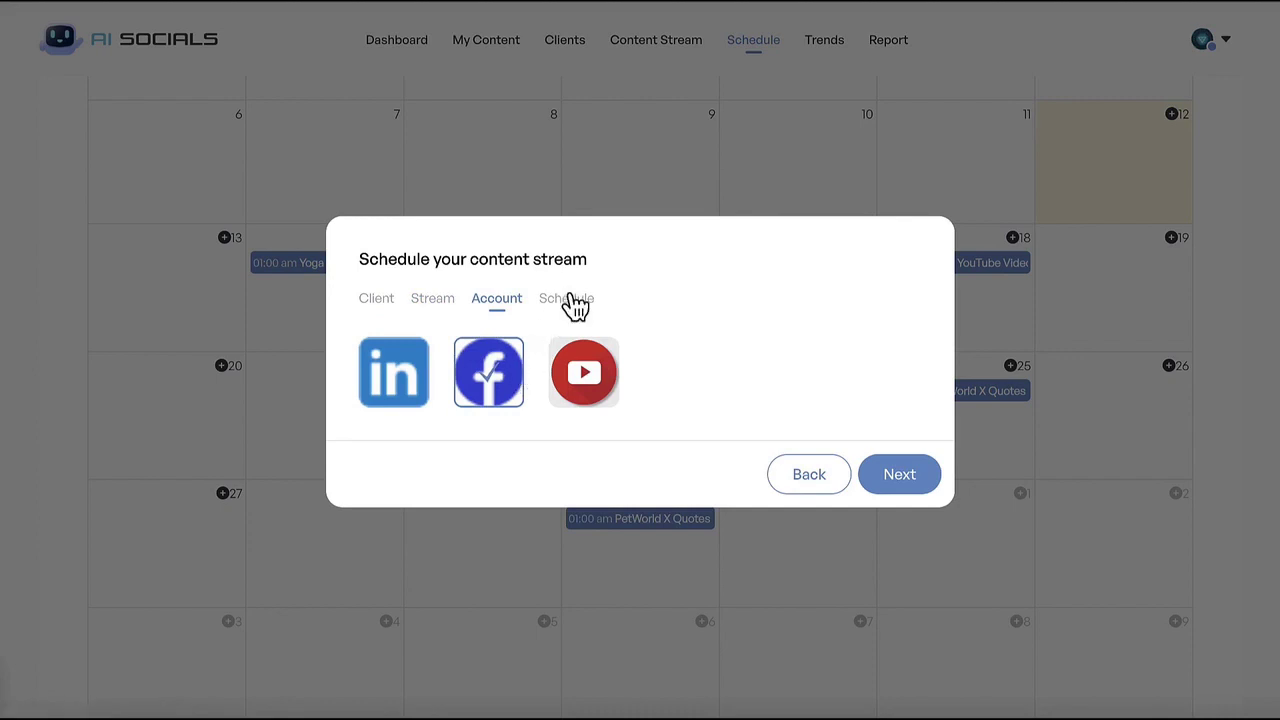
pyautogui.click(570, 298)
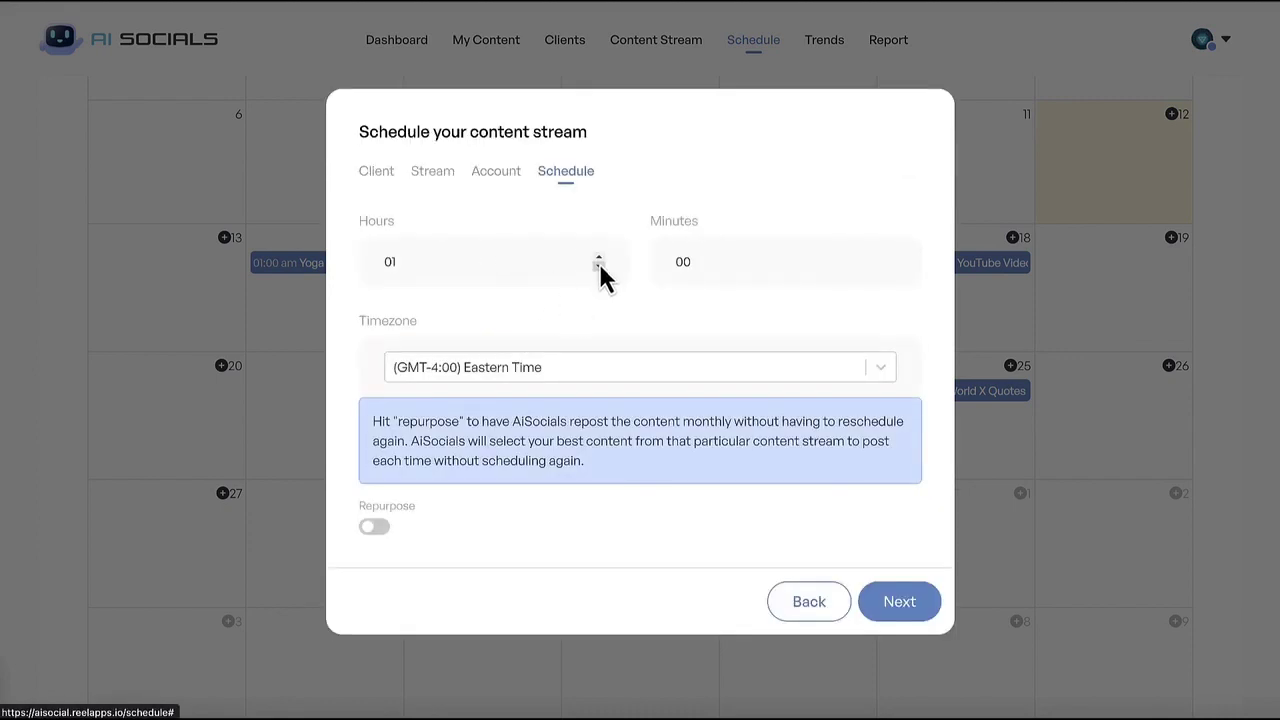
# Step: Set the posting time to 8:03 Eastern Time with repurposing left off, and finish scheduling
pyautogui.click(599, 265)
pyautogui.write('6')
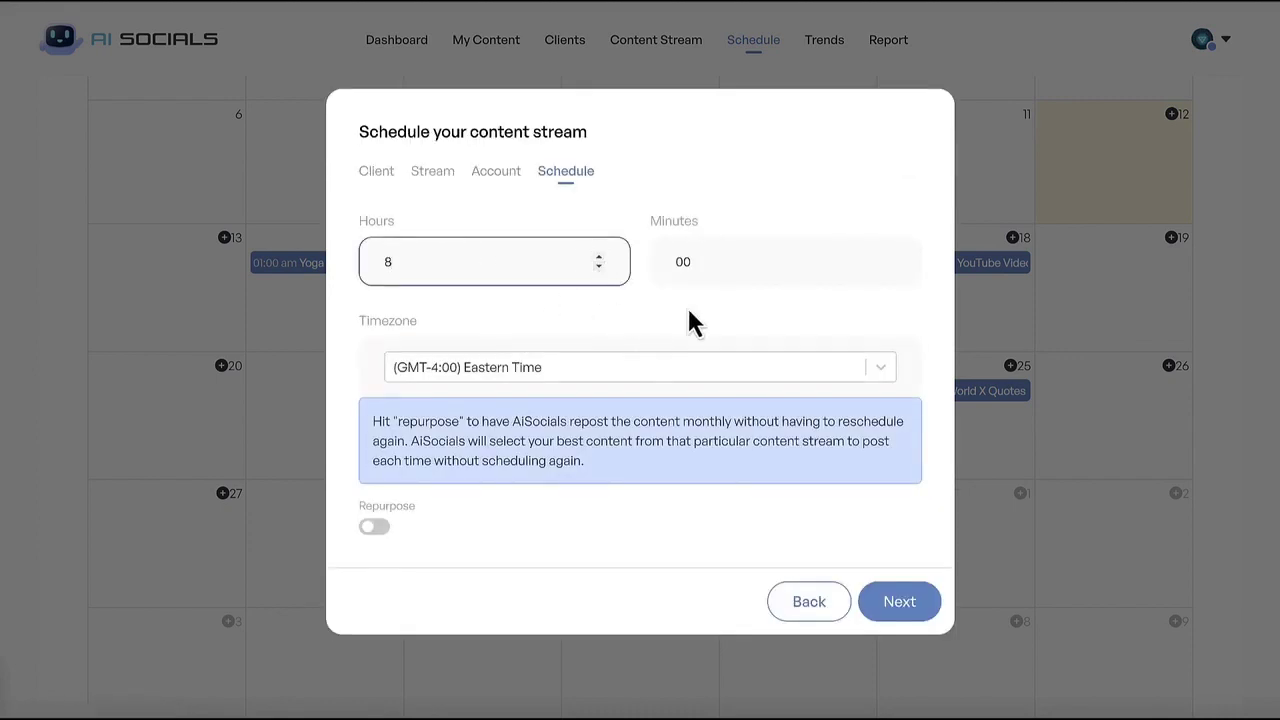
pyautogui.click(890, 258)
pyautogui.click(890, 258)
pyautogui.click(890, 258)
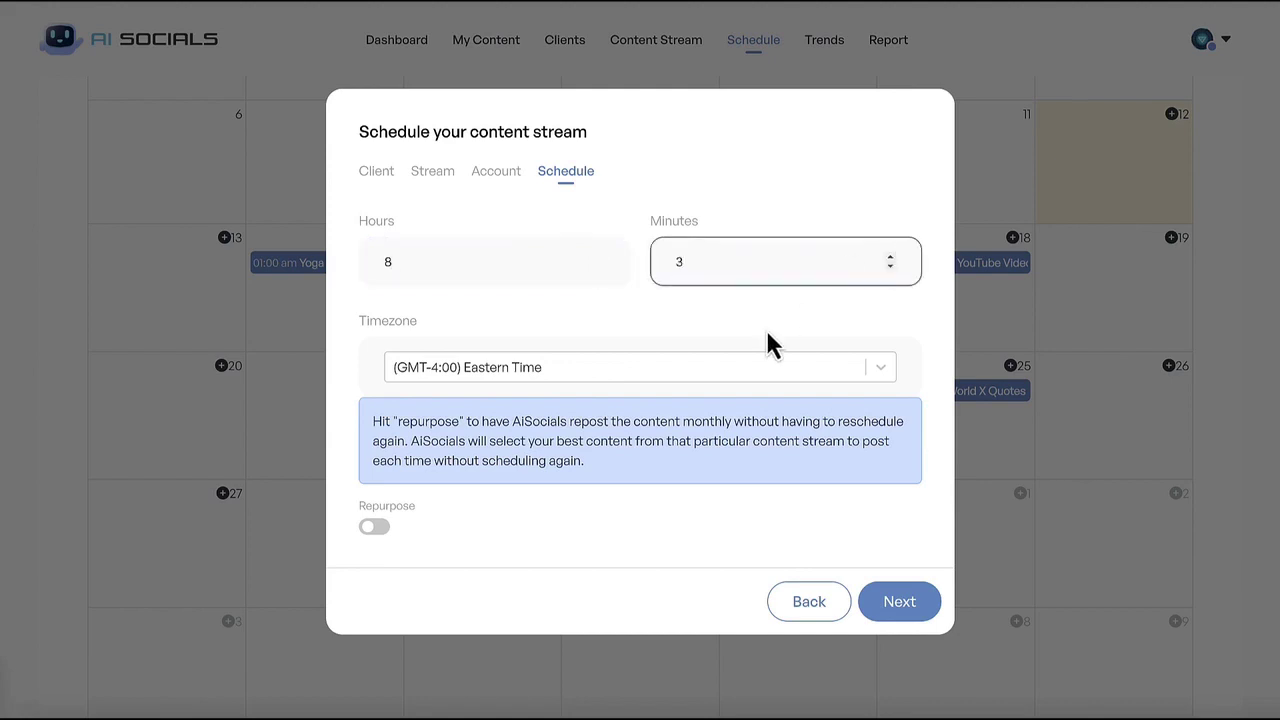
pyautogui.click(378, 528)
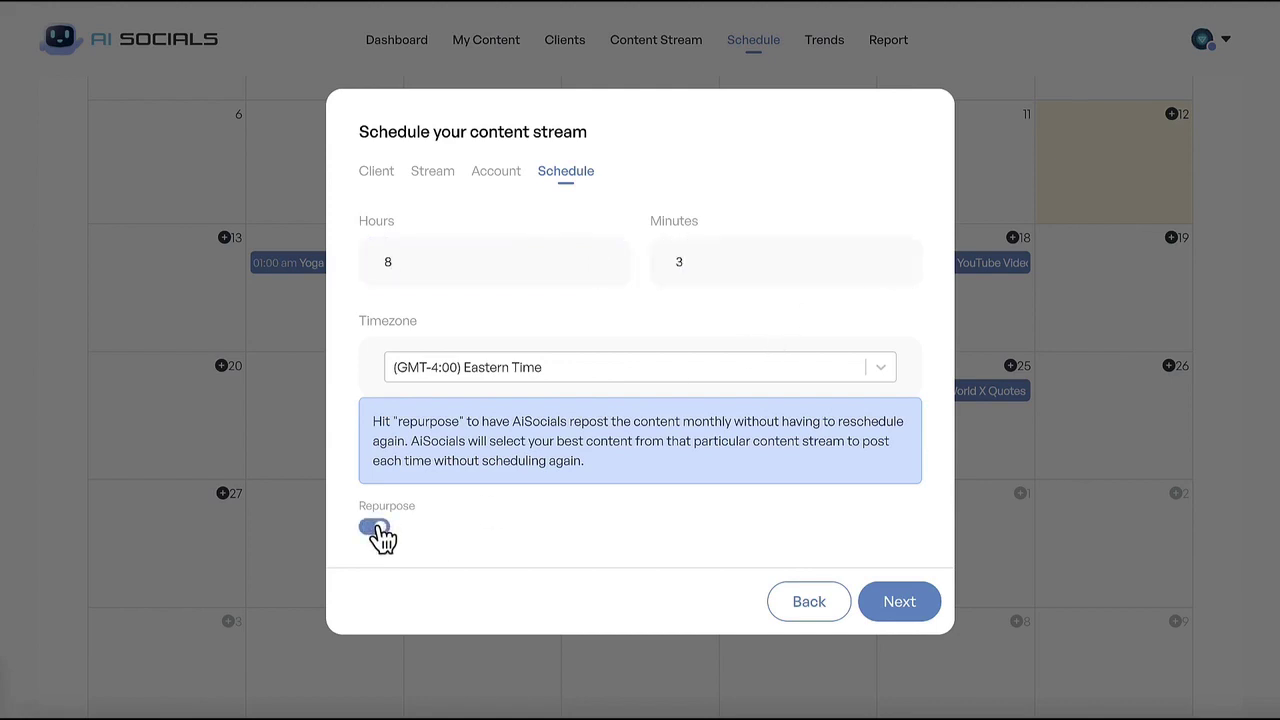
pyautogui.click(378, 527)
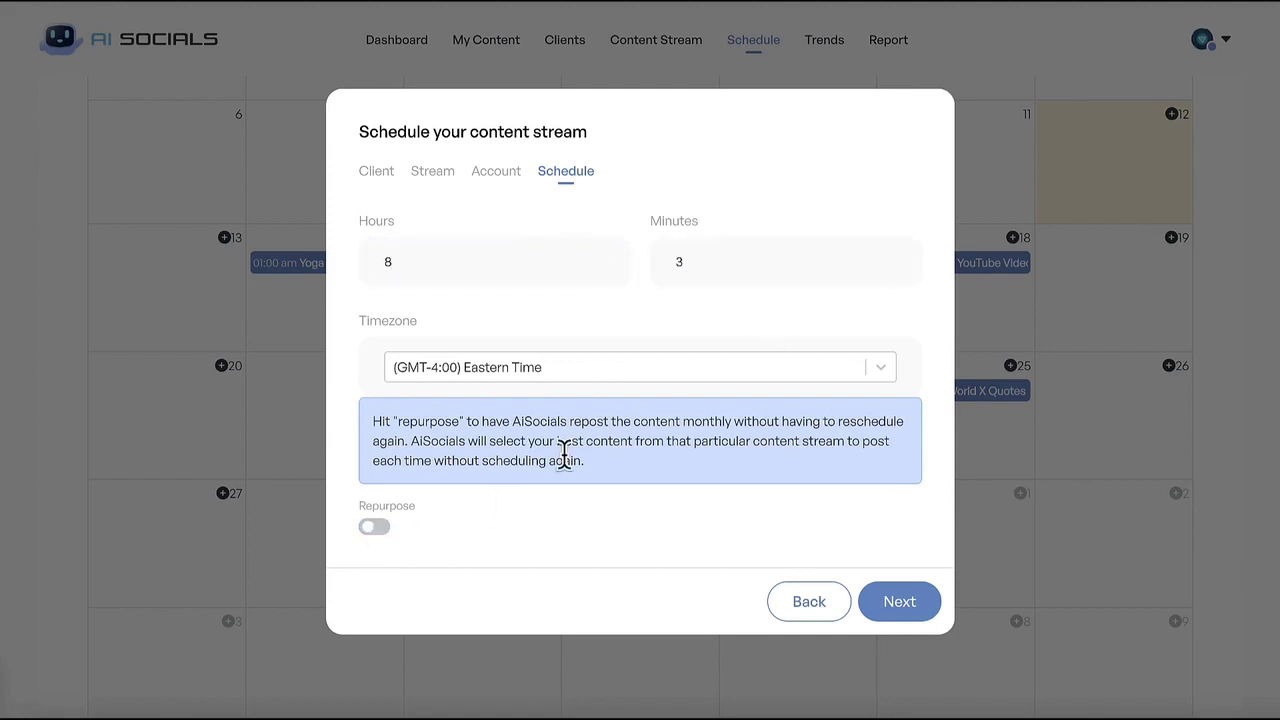
pyautogui.click(899, 603)
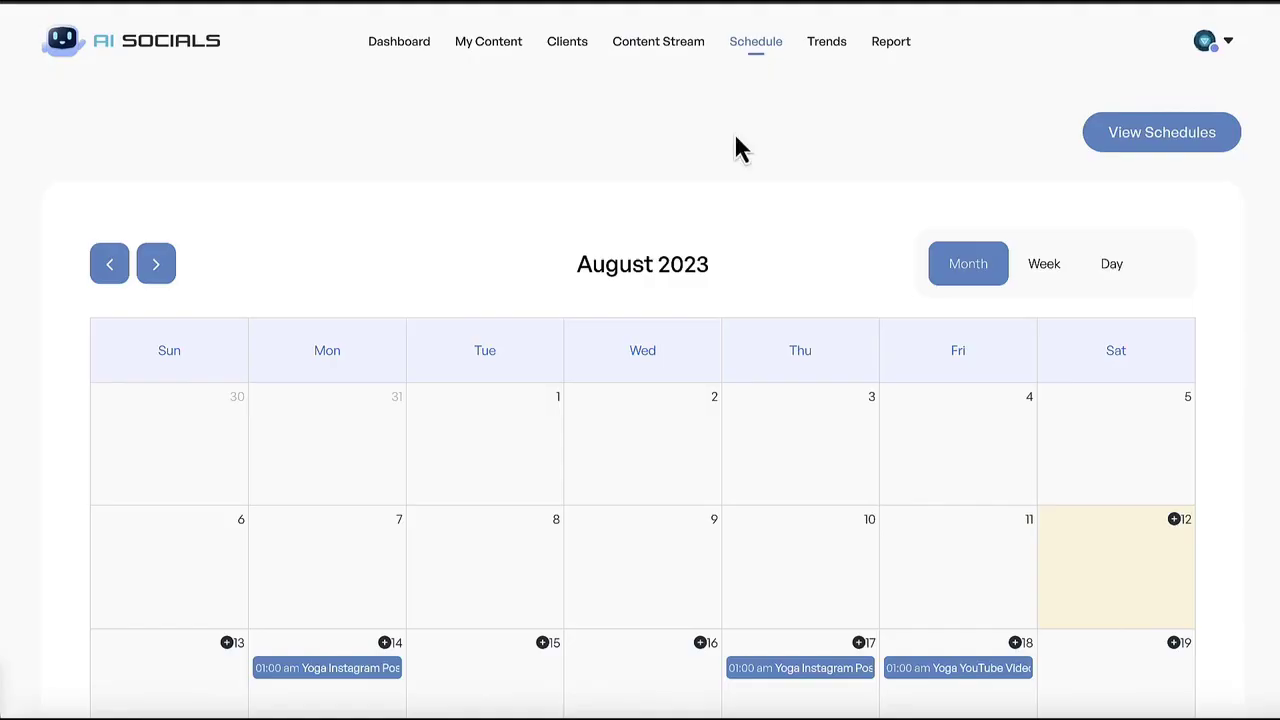
# Step: Bring up the Schedule Content list and scroll through the saved stream schedules
pyautogui.click(1130, 135)
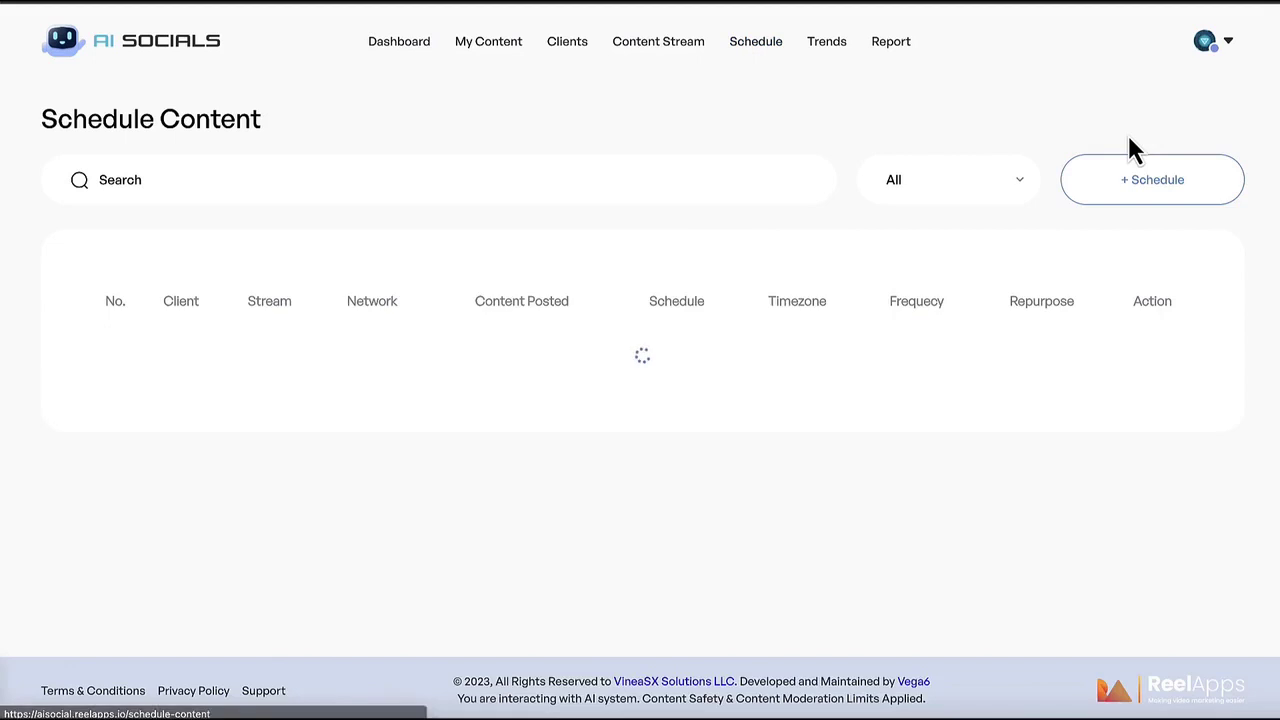
pyautogui.scroll(-3, 1108, 460)
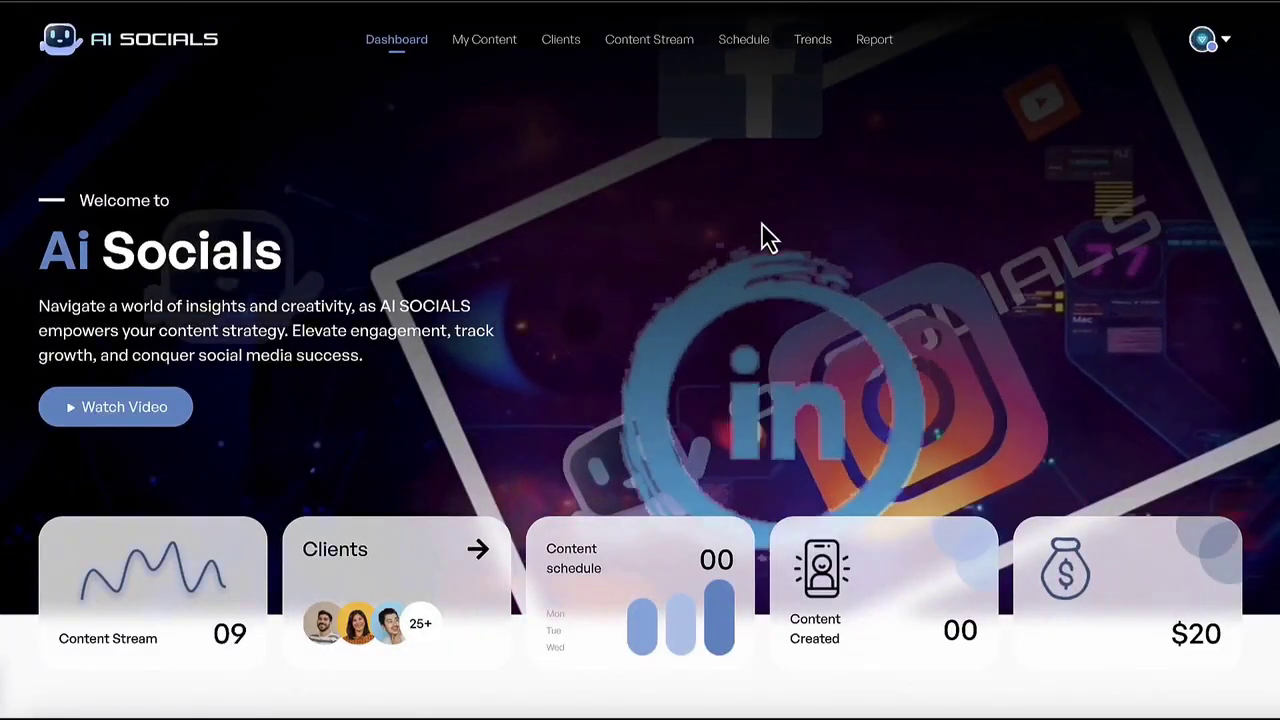
# Step: Start a new video with campaign name 'Gym' and description 'starting crossfit'
pyautogui.moveTo(498, 52)
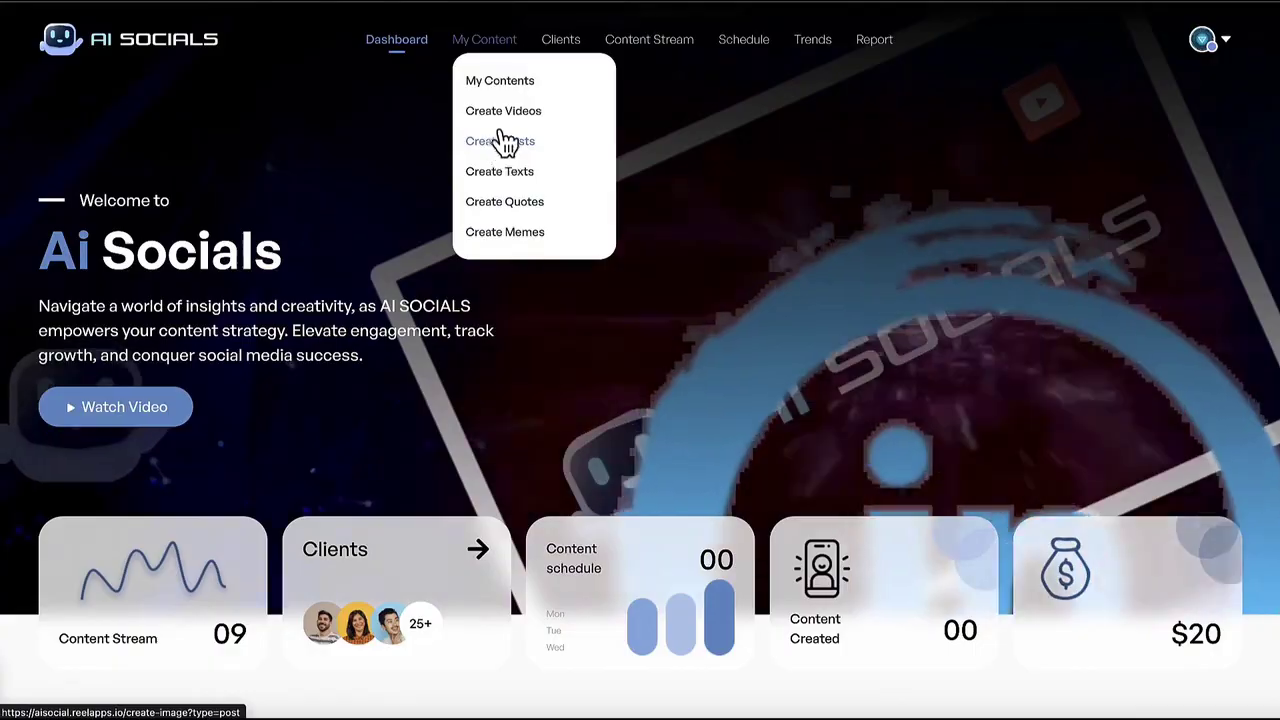
pyautogui.click(503, 116)
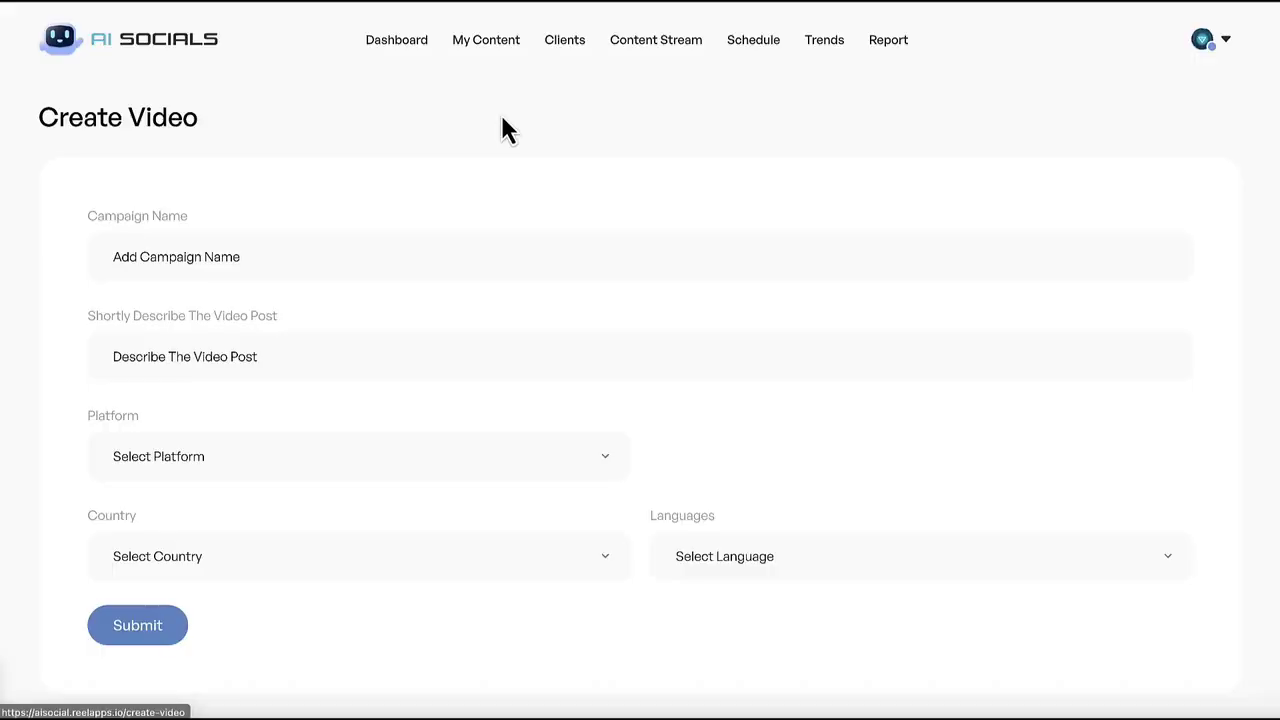
pyautogui.click(314, 251)
pyautogui.write('Gym')
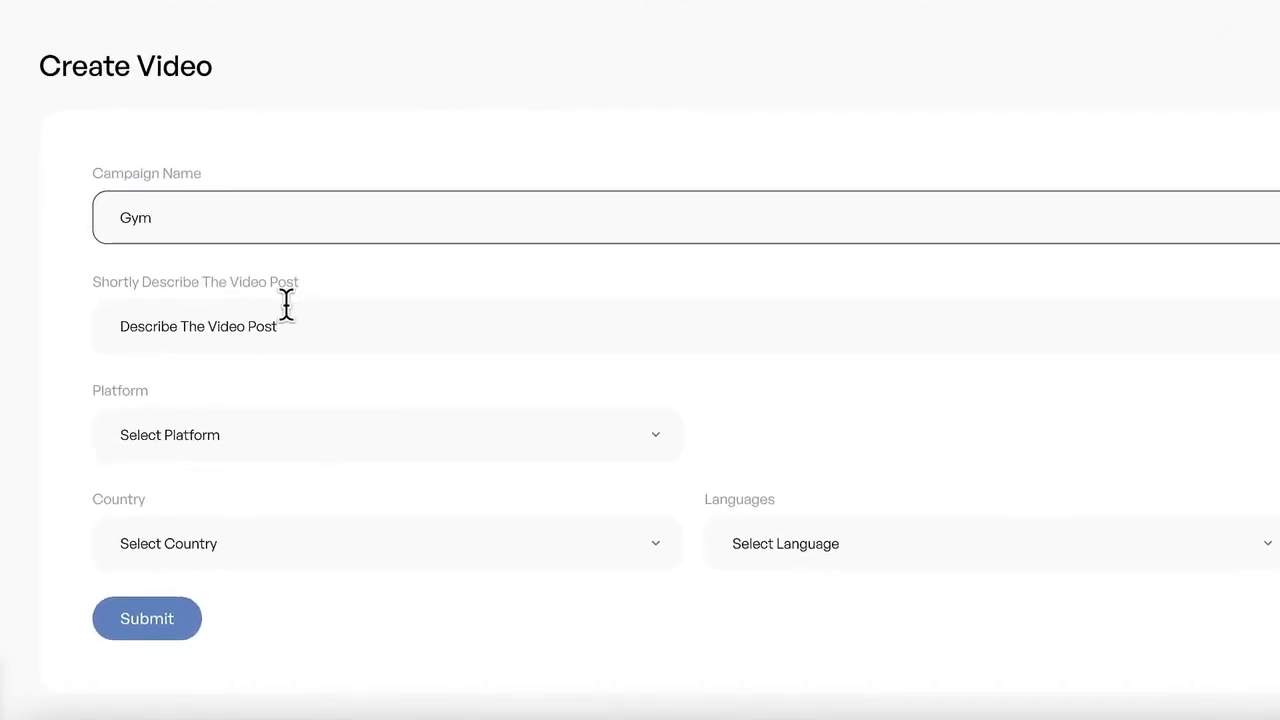
pyautogui.click(280, 314)
pyautogui.write('starting crossfit')
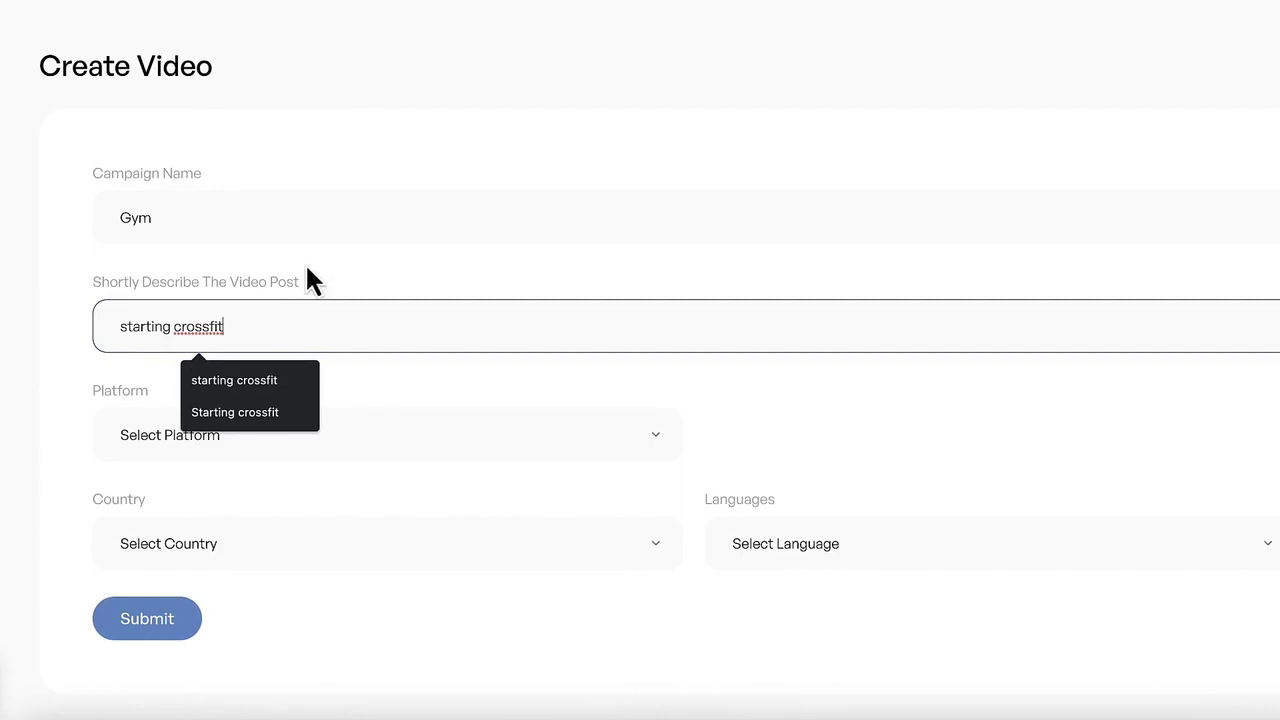
pyautogui.click(290, 292)
# Step: Set the platform to Standard YouTube videos and the country to United States
pyautogui.click(215, 435)
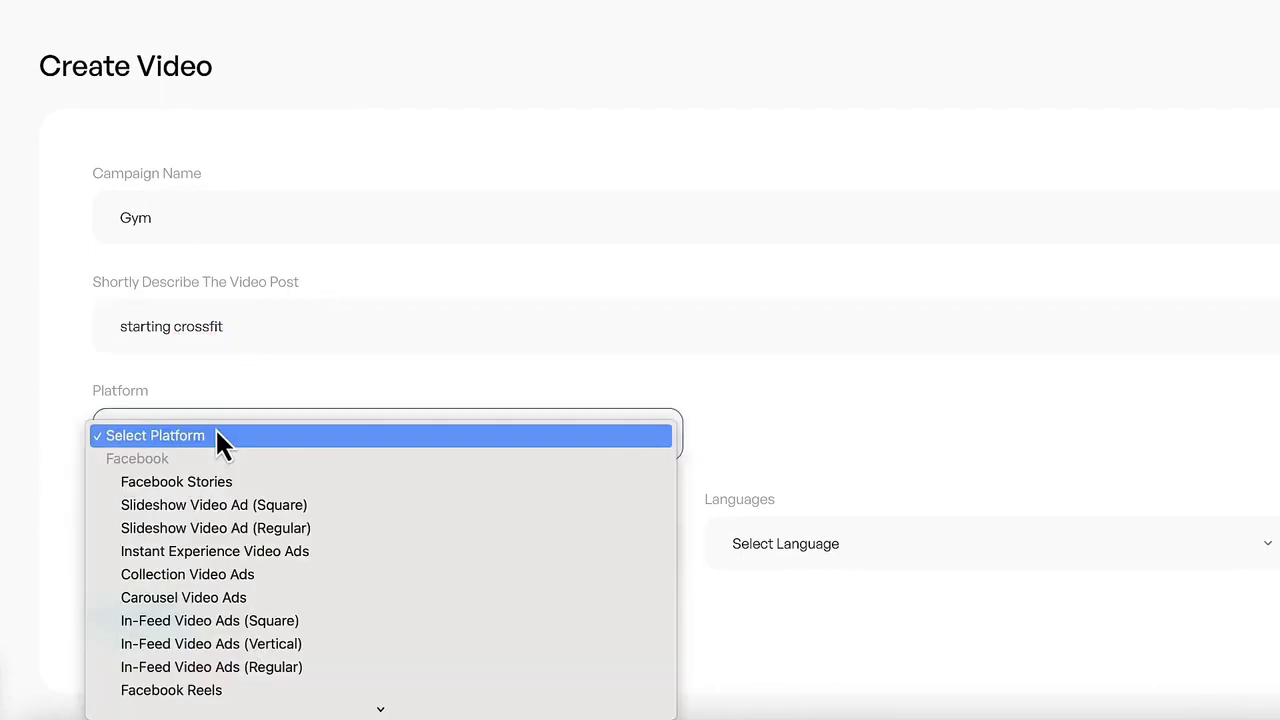
pyautogui.scroll(-10, 230, 645)
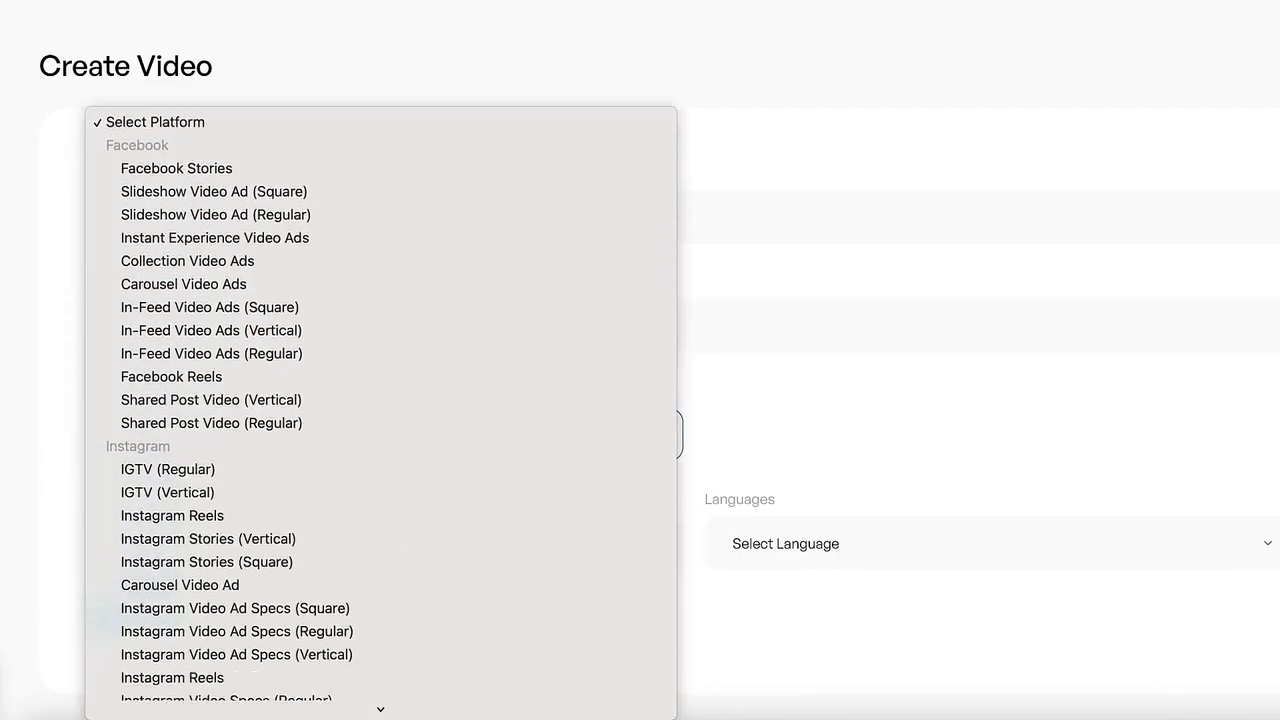
pyautogui.scroll(-5, 232, 641)
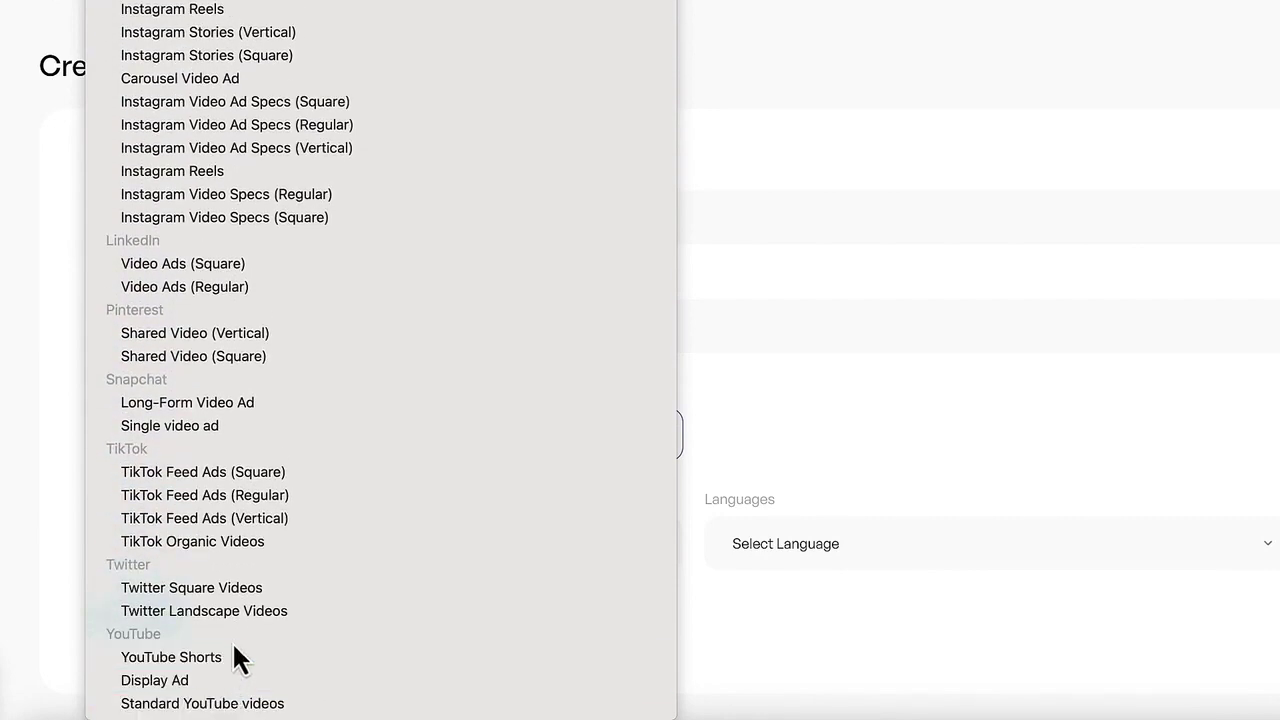
pyautogui.click(229, 705)
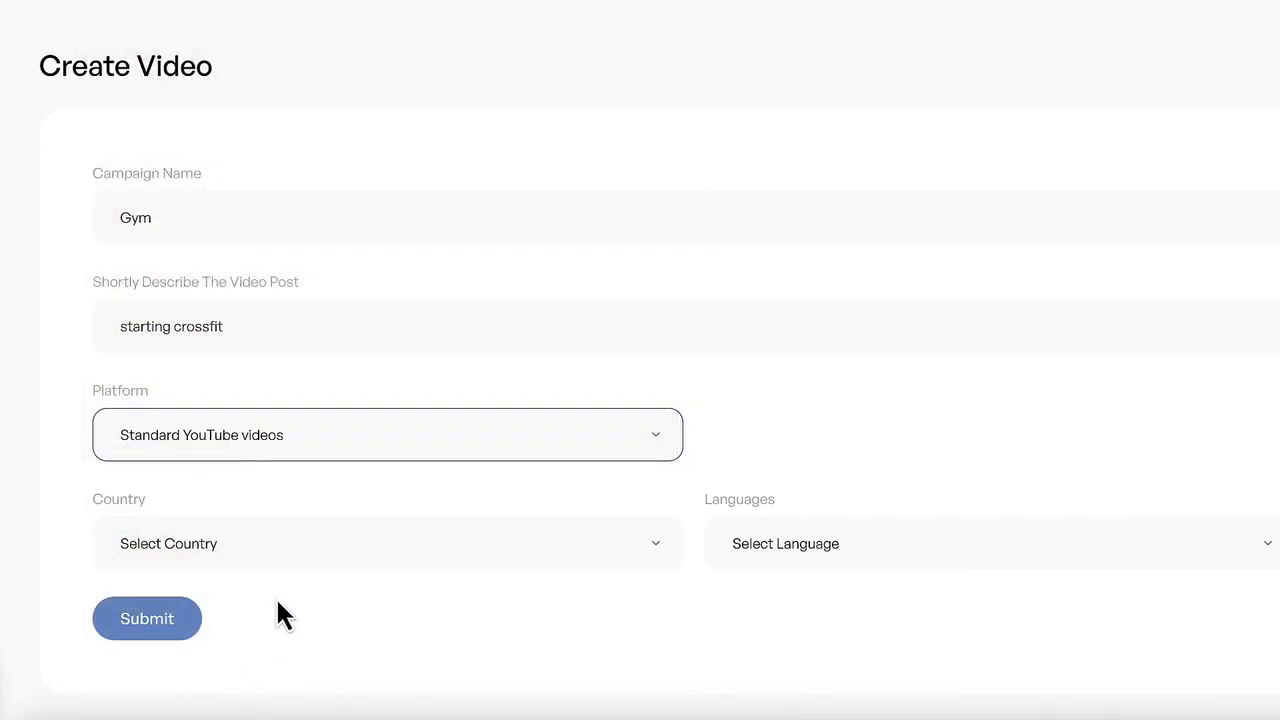
pyautogui.click(283, 551)
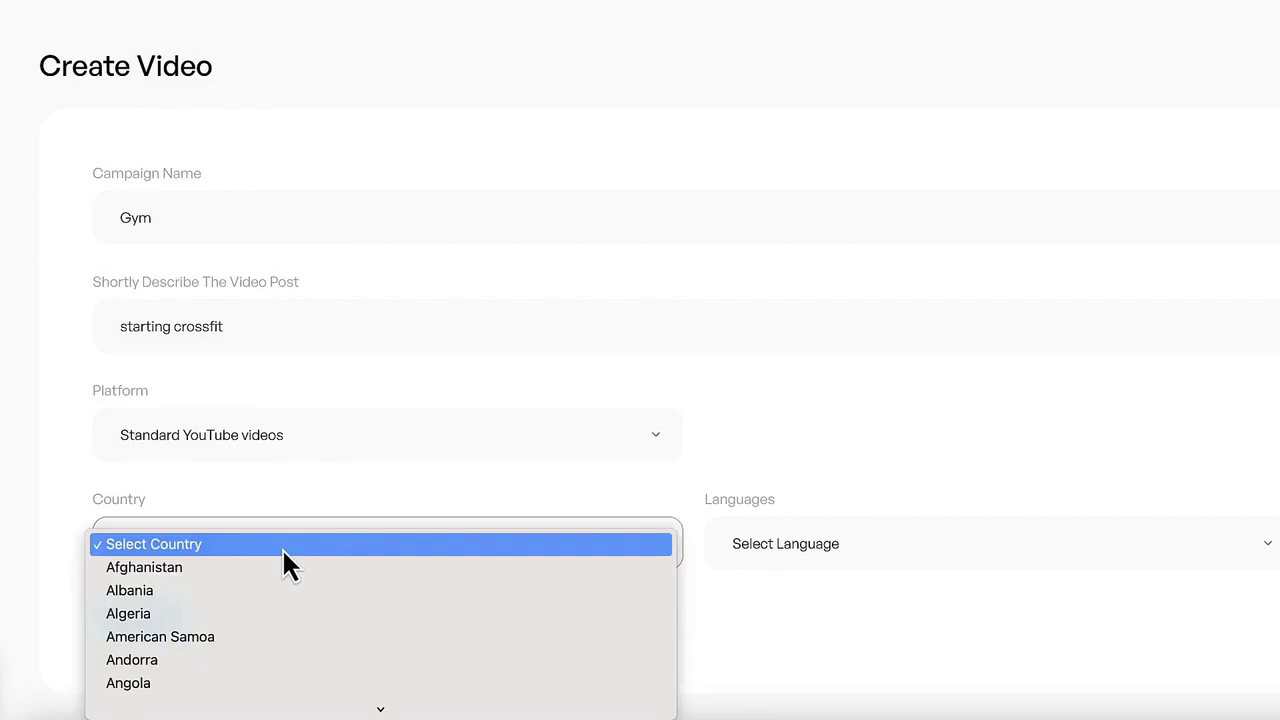
pyautogui.press('u')
pyautogui.scroll(-2, 246, 680)
pyautogui.scroll(-1, 251, 666)
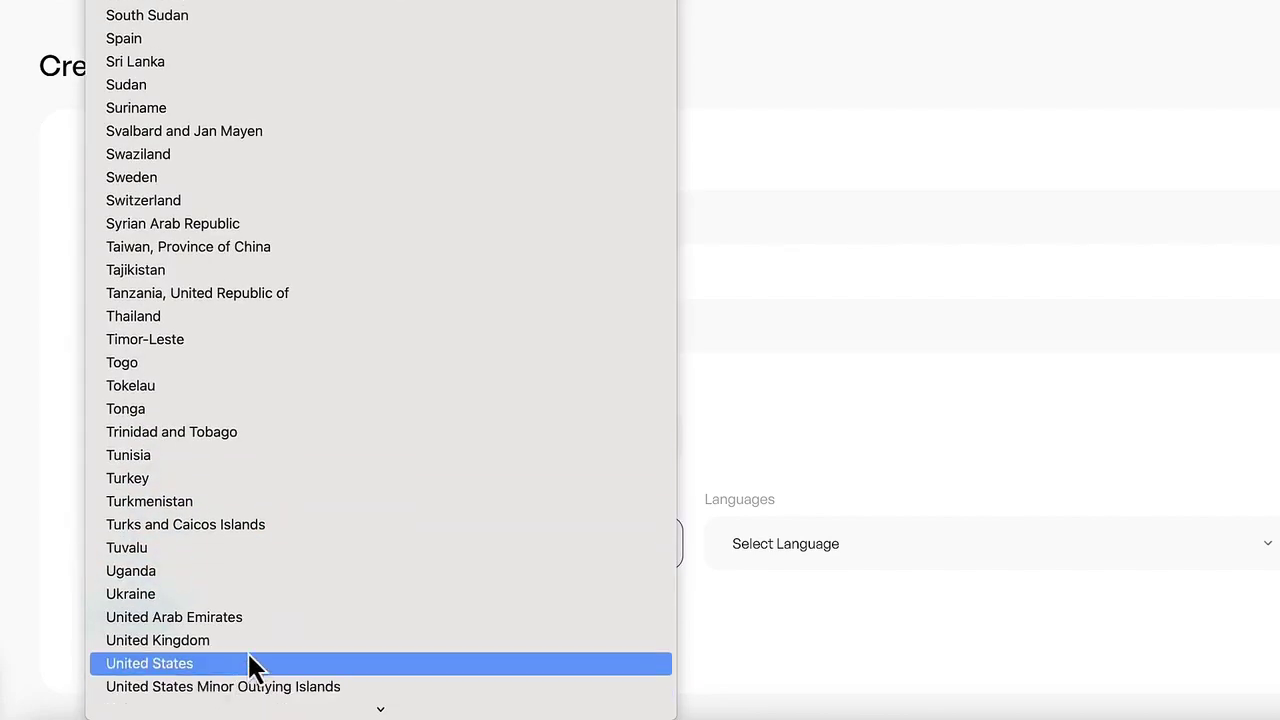
pyautogui.click(252, 668)
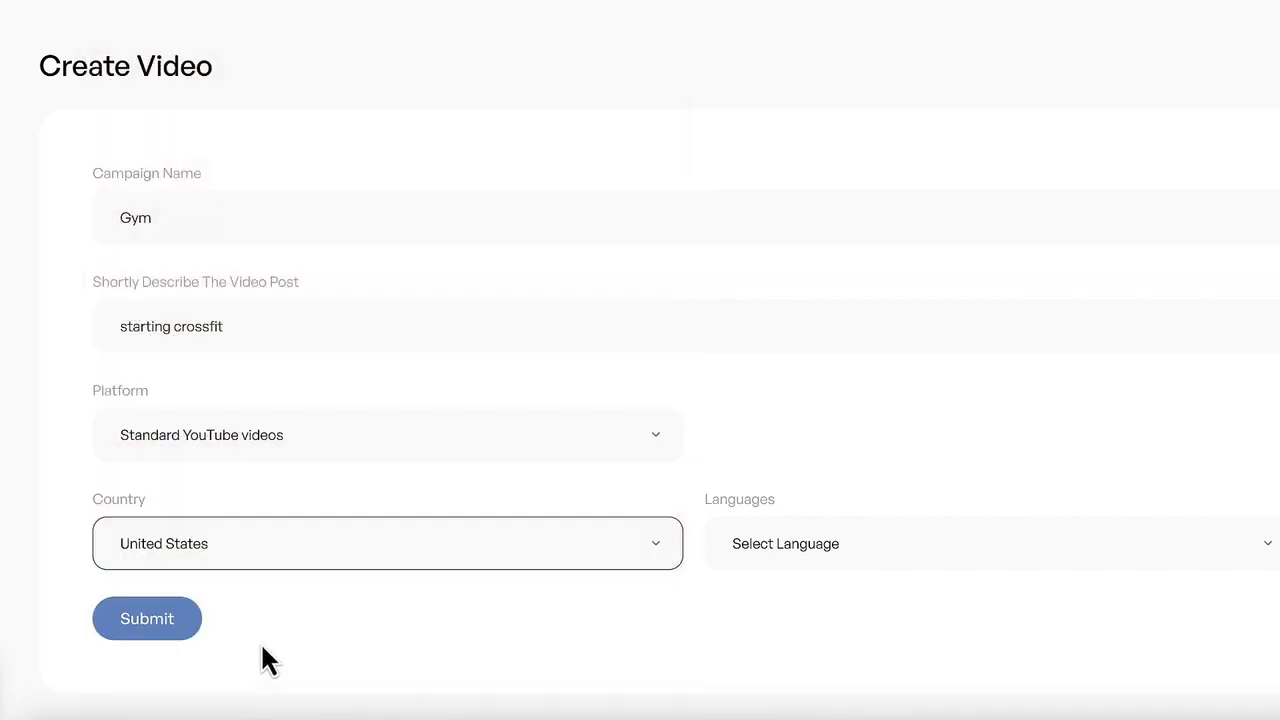
# Step: Generate the crossfit script, review it, and convert it into a video
pyautogui.click(165, 620)
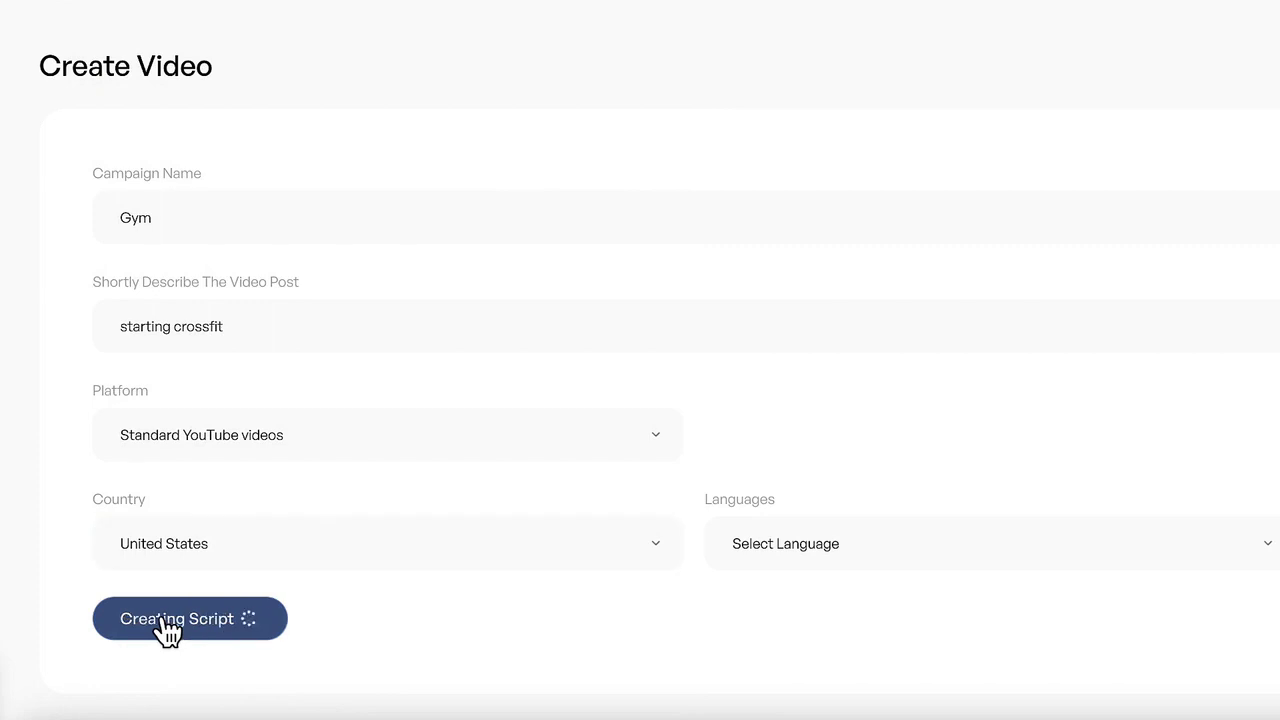
pyautogui.scroll(-1, 263, 337)
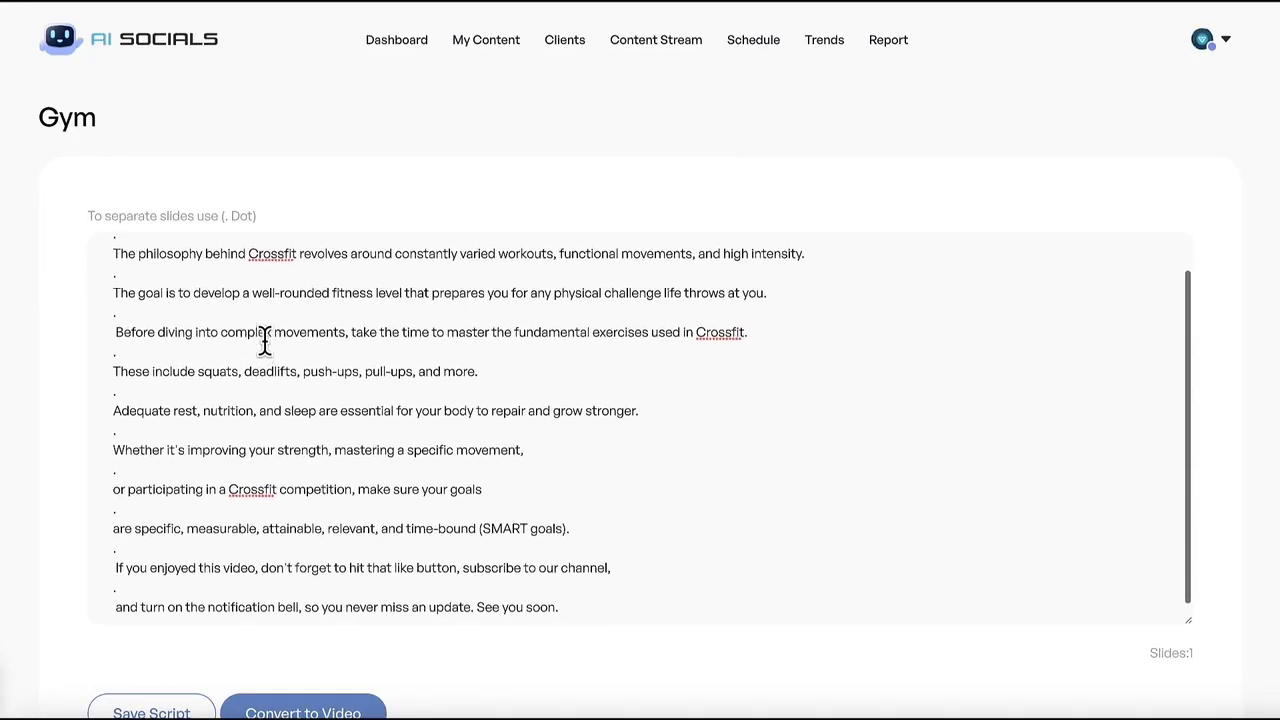
pyautogui.scroll(1, 264, 340)
pyautogui.scroll(-1, 83, 415)
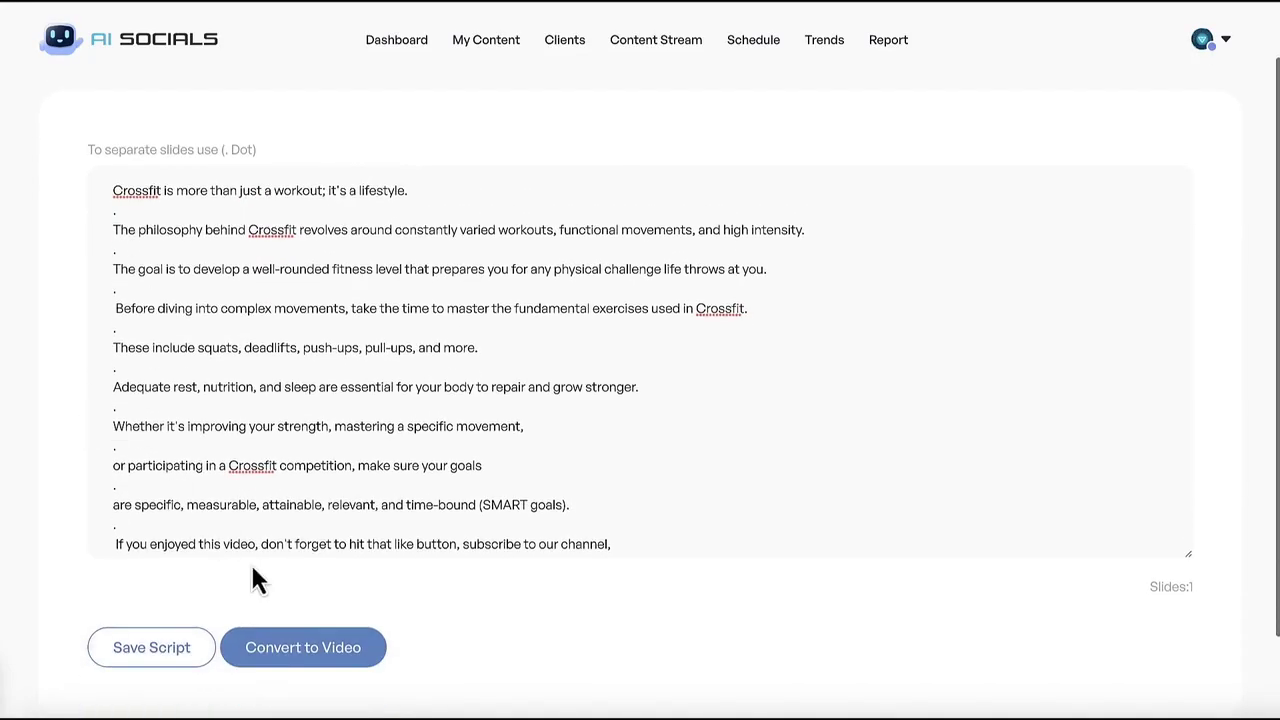
pyautogui.click(312, 645)
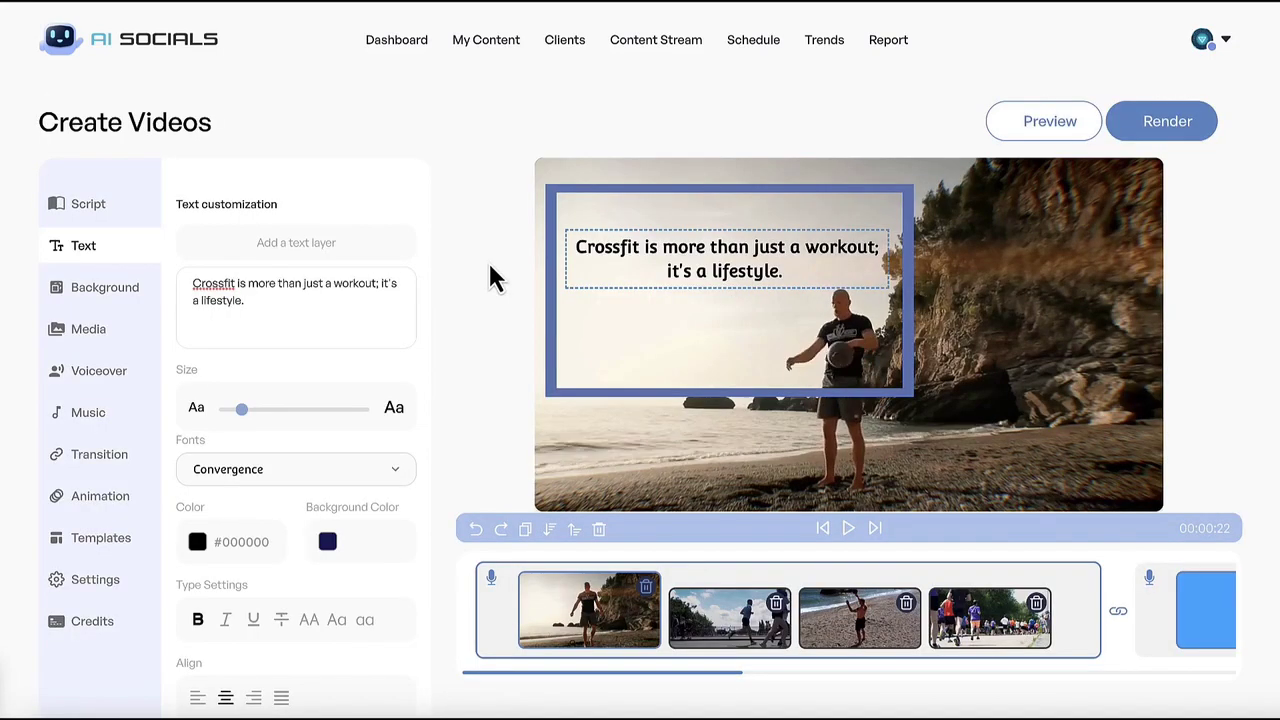
# Step: Search the background options for 'work' and check the caption text size
pyautogui.click(120, 292)
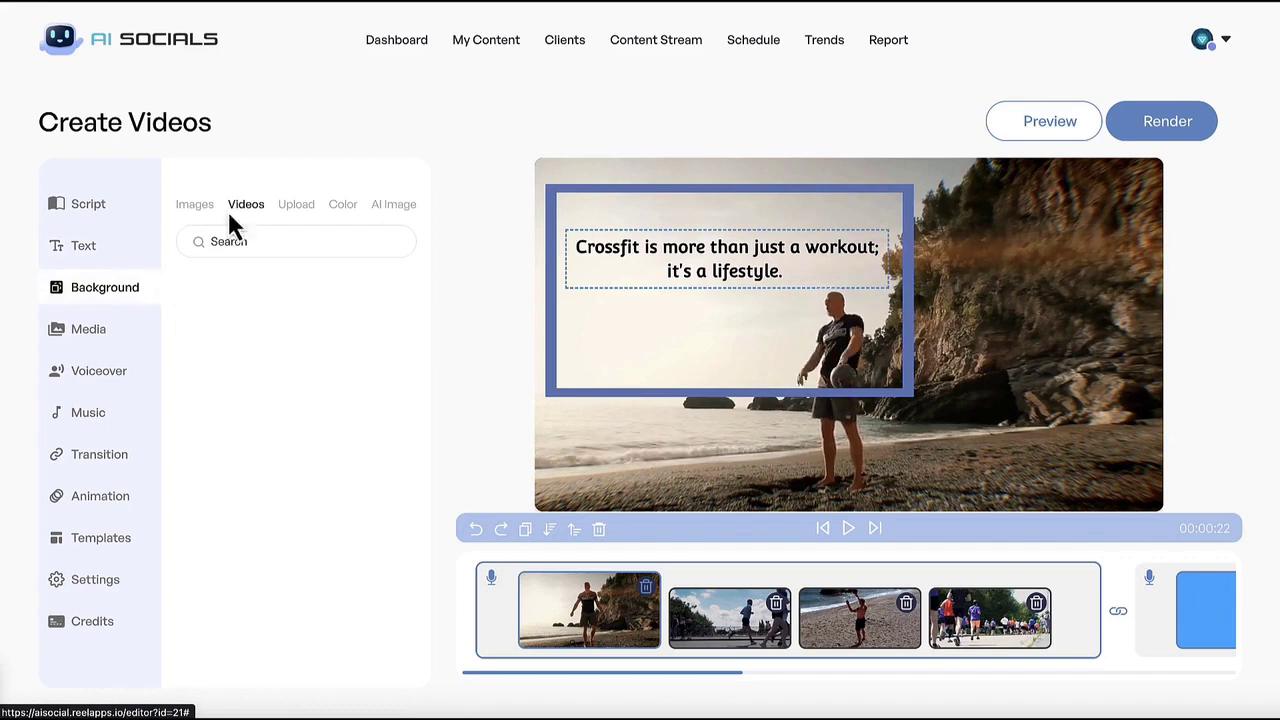
pyautogui.write('work out')
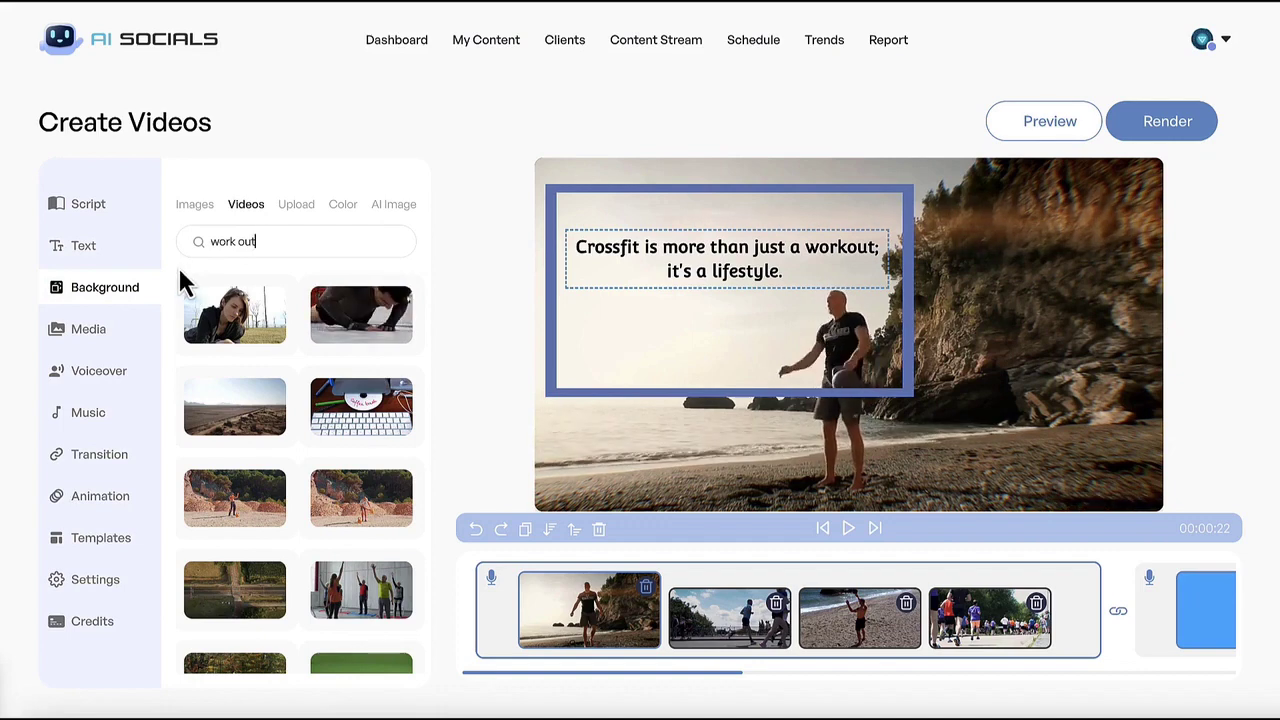
pyautogui.click(106, 250)
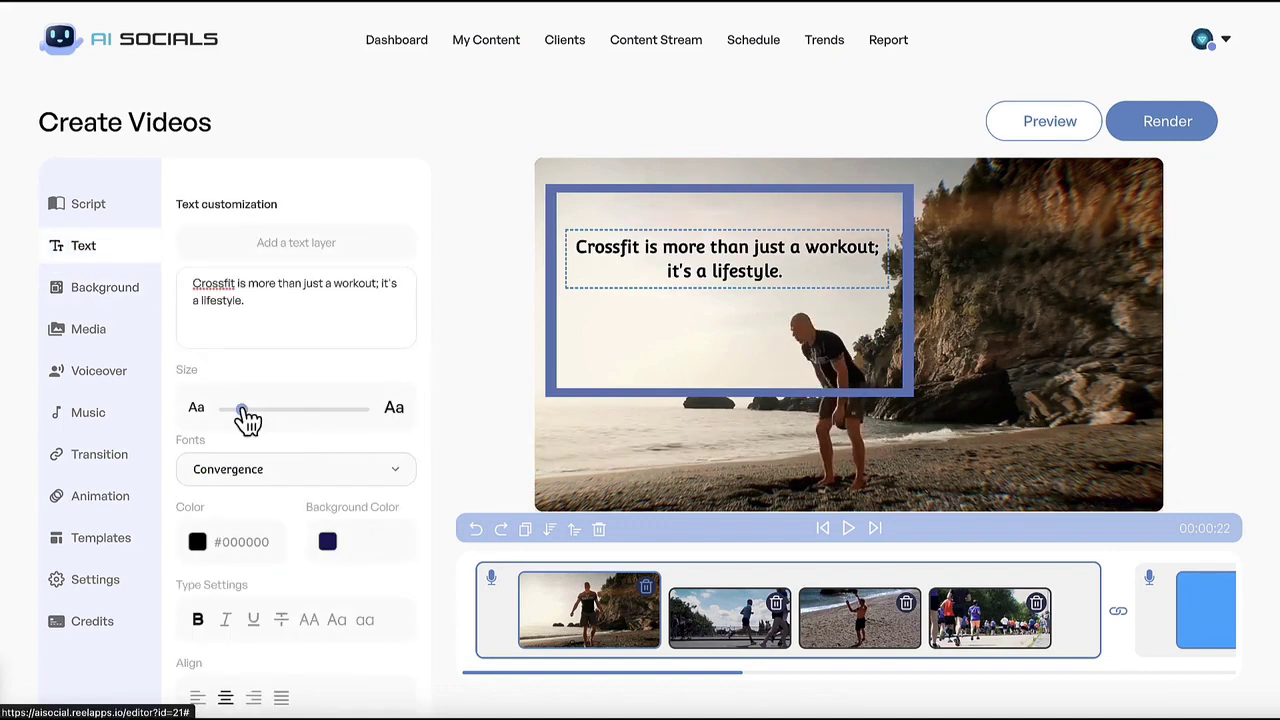
pyautogui.moveTo(247, 420); pyautogui.dragTo(245, 421)
# Step: Keep Ruth (Female), Neural as the voiceover and view the transition options
pyautogui.click(124, 374)
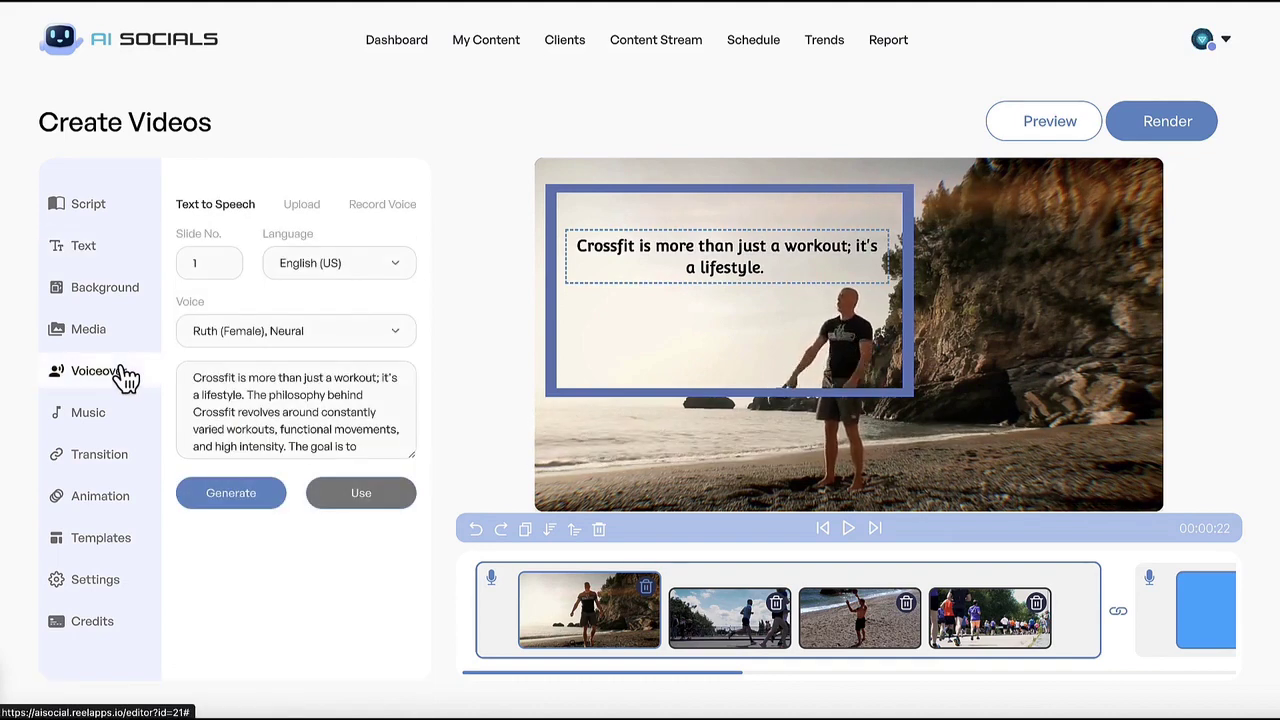
pyautogui.click(278, 335)
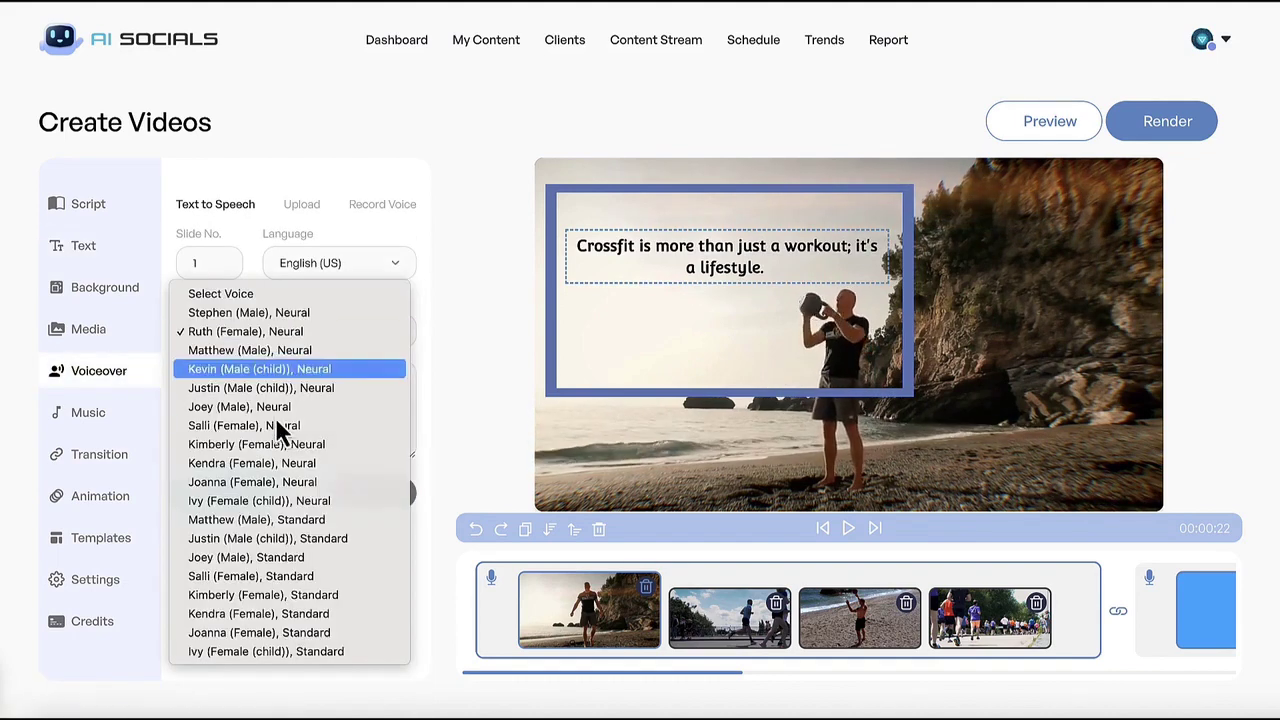
pyautogui.click(269, 331)
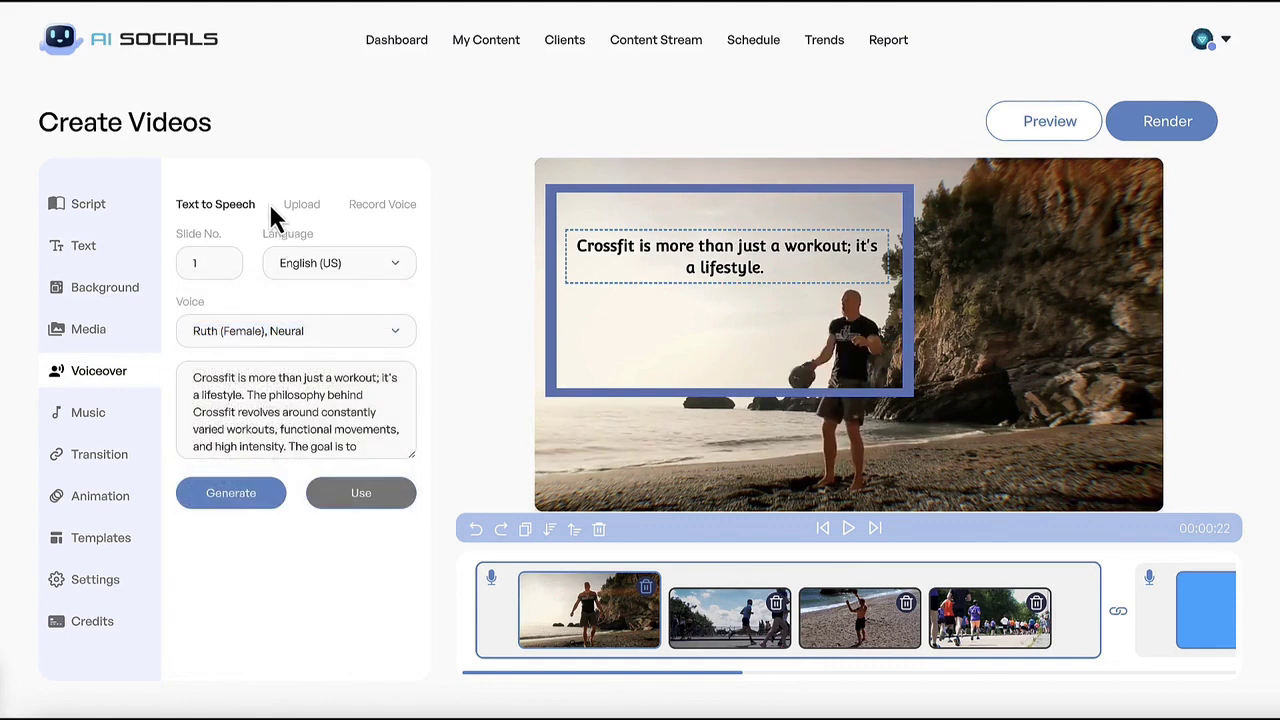
pyautogui.click(100, 458)
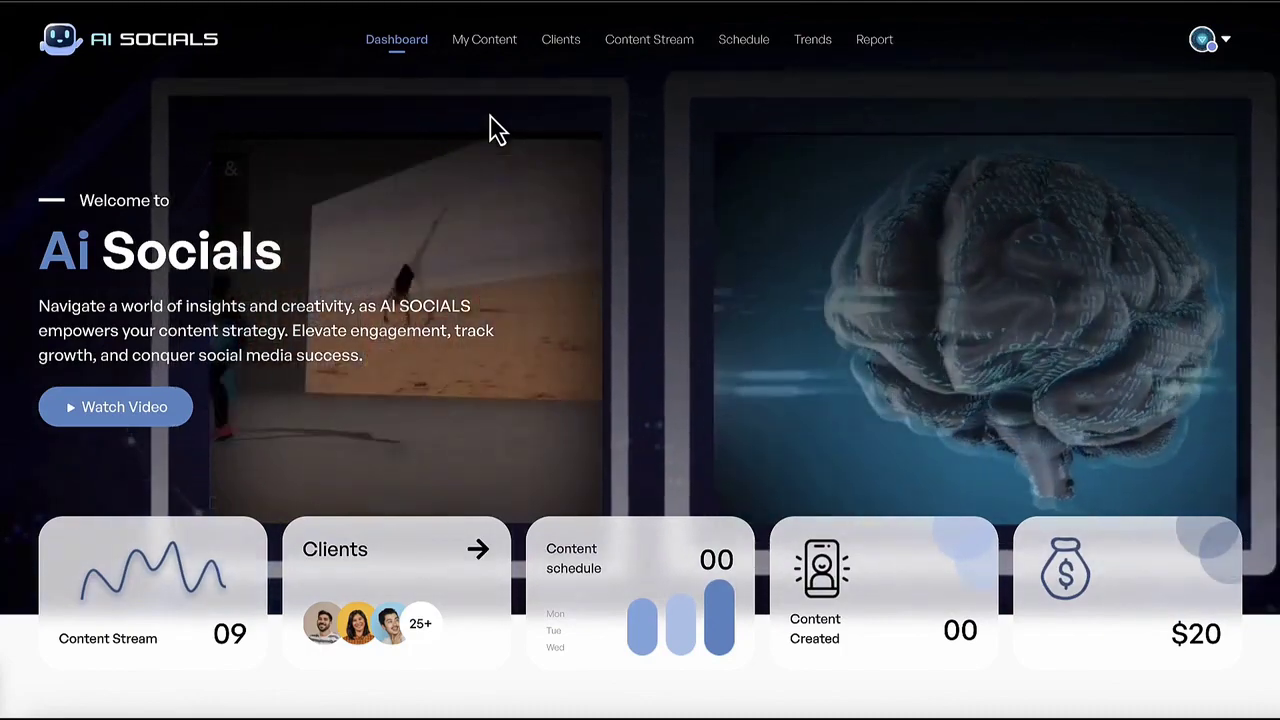
# Step: Start a 'yoga' text post with keyword 'YouTube description for yoga tips video', then view emojis
pyautogui.moveTo(484, 39)
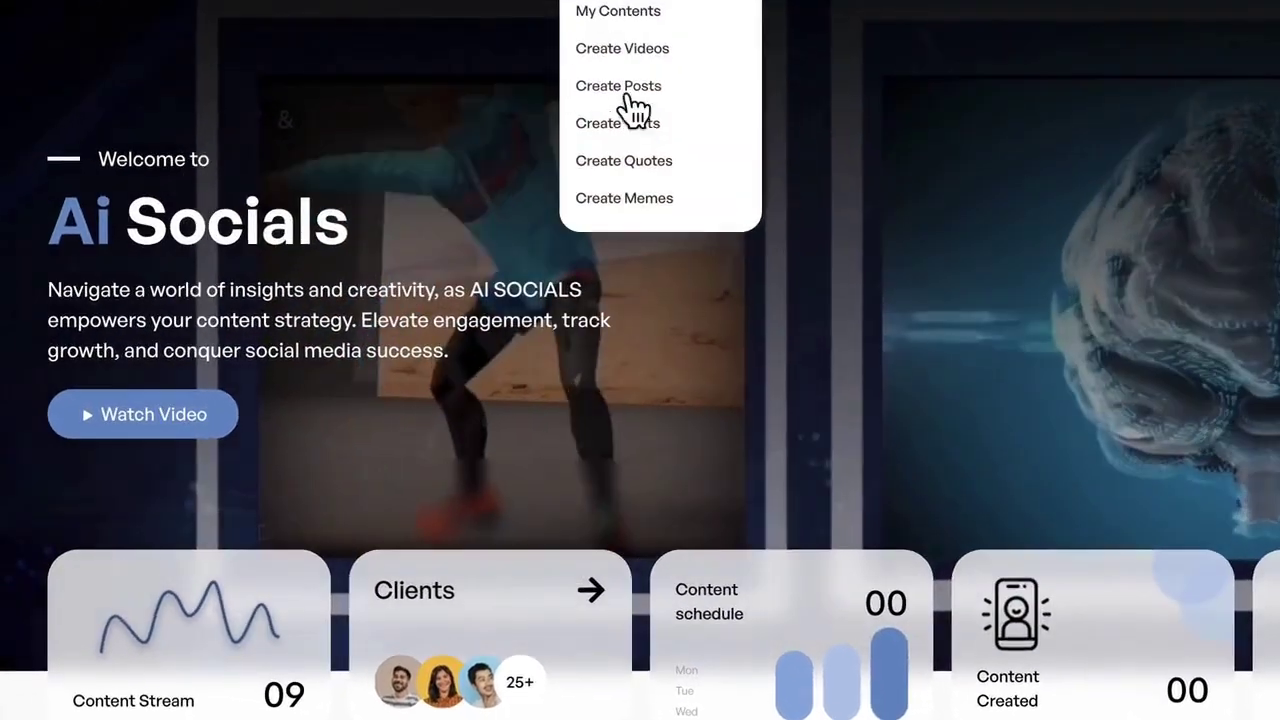
pyautogui.click(622, 90)
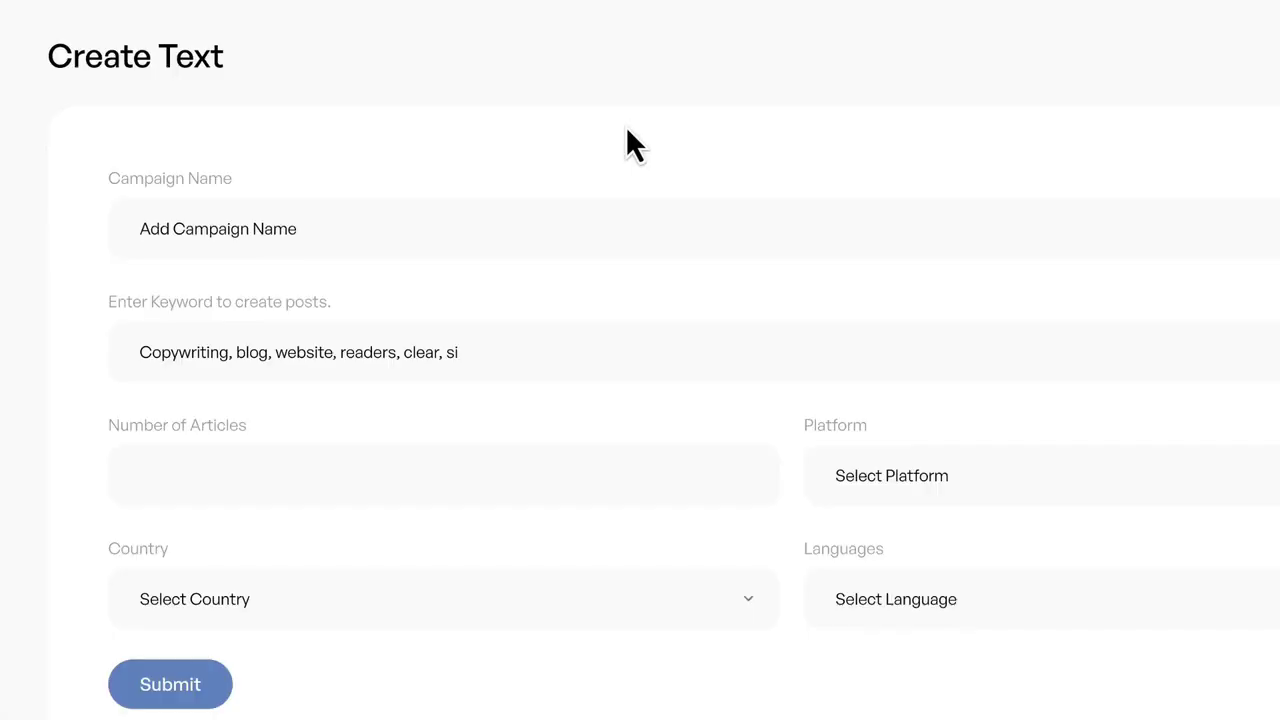
pyautogui.click(320, 230)
pyautogui.write('yoga')
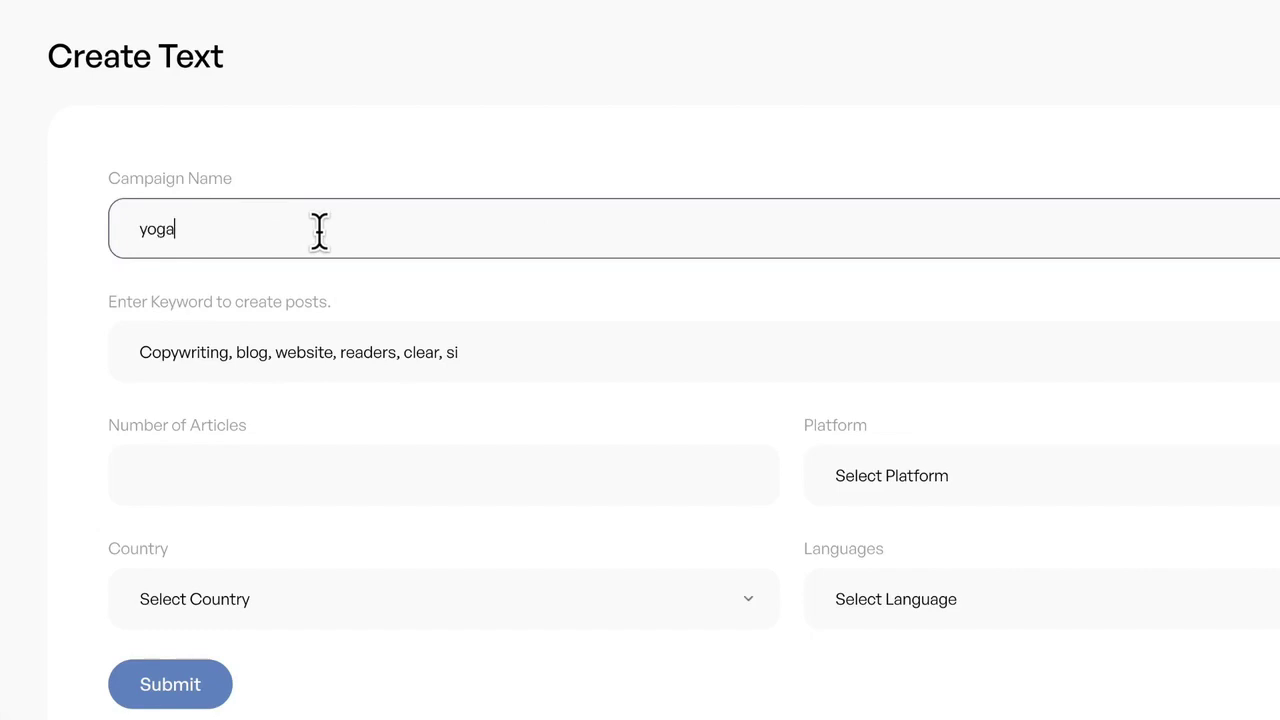
pyautogui.click(309, 363)
pyautogui.write('YouTube description for yoga tips video')
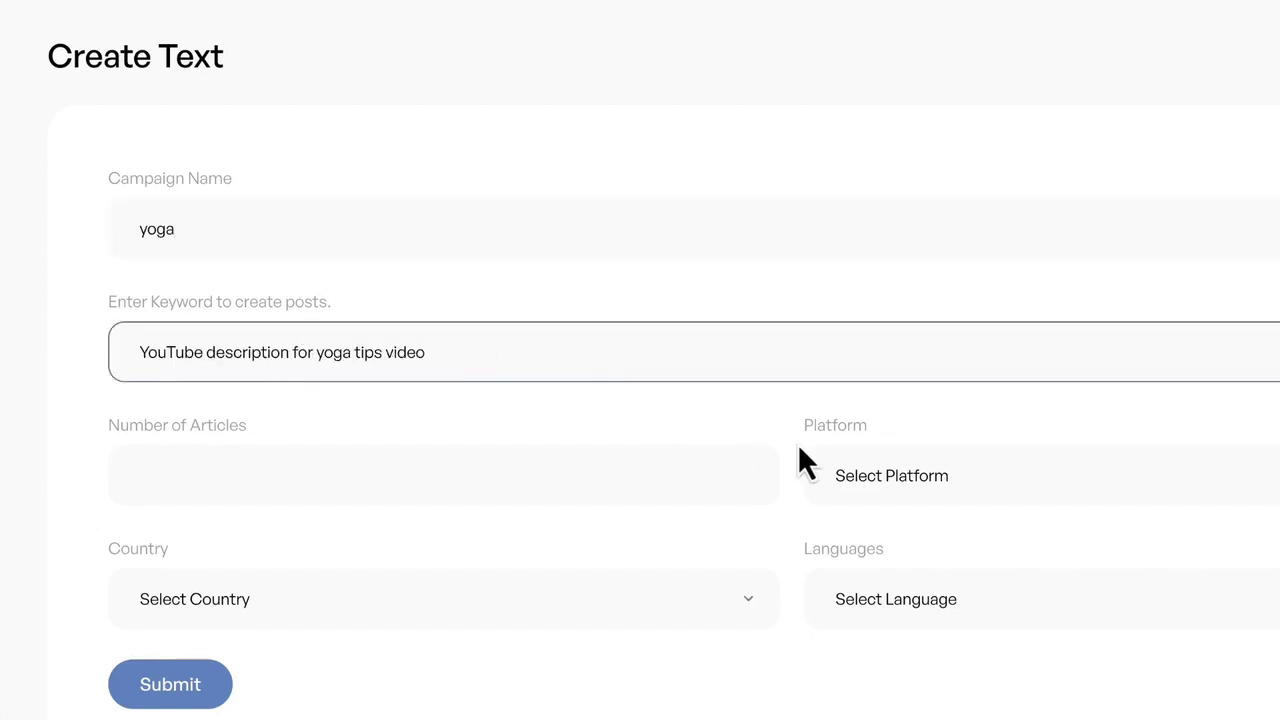
pyautogui.click(835, 471)
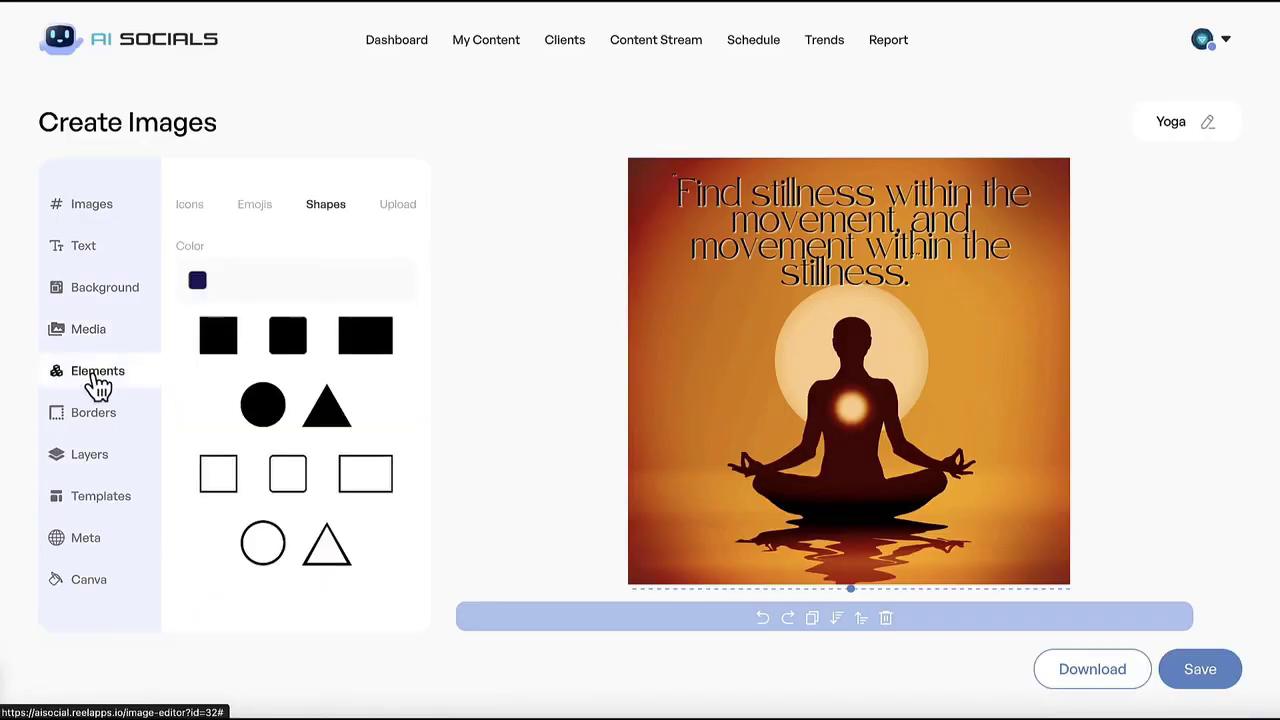
pyautogui.click(256, 207)
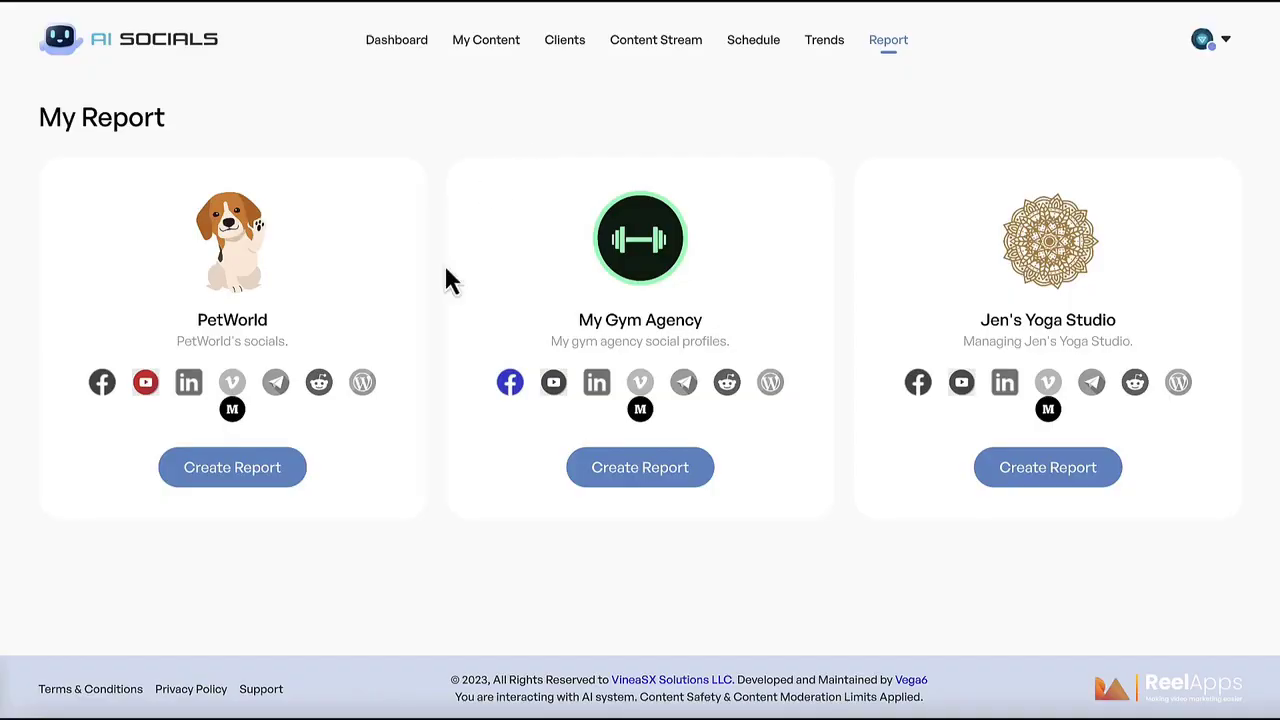
# Step: Create a PetWorld client report with the period set to Aug 2023
pyautogui.click(212, 470)
pyautogui.click(443, 412)
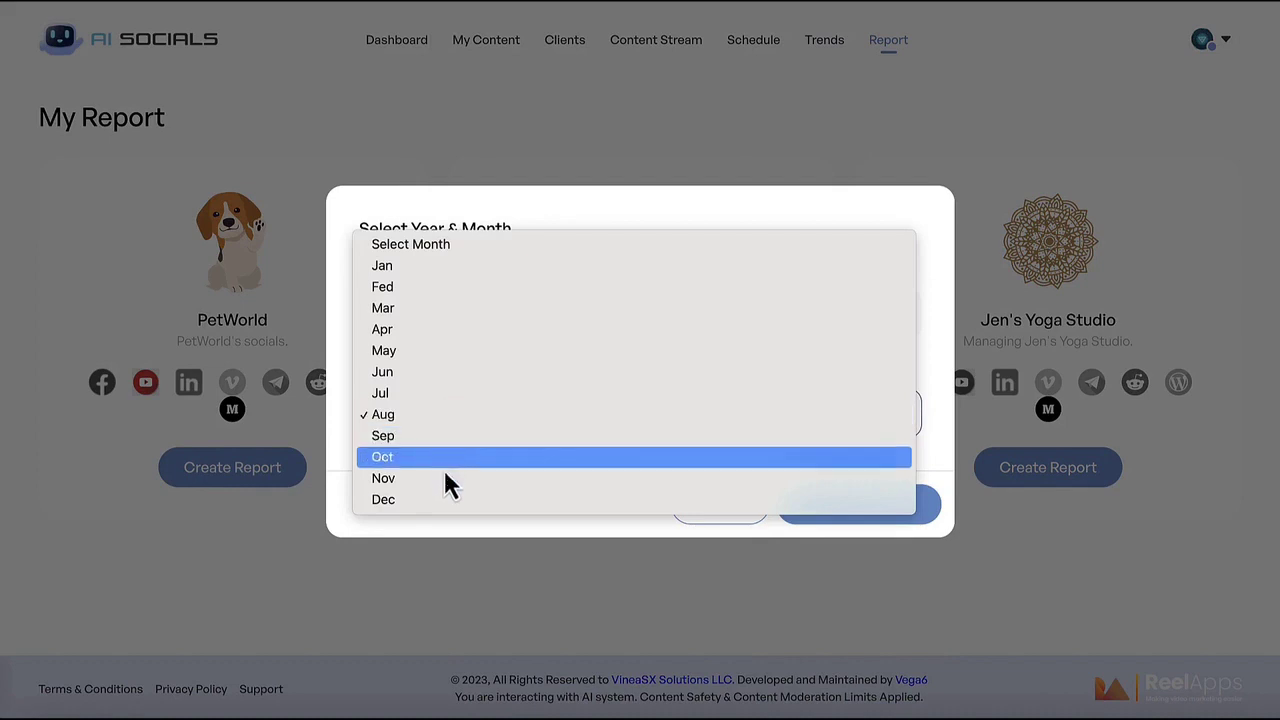
pyautogui.click(444, 418)
pyautogui.click(475, 313)
pyautogui.click(475, 313)
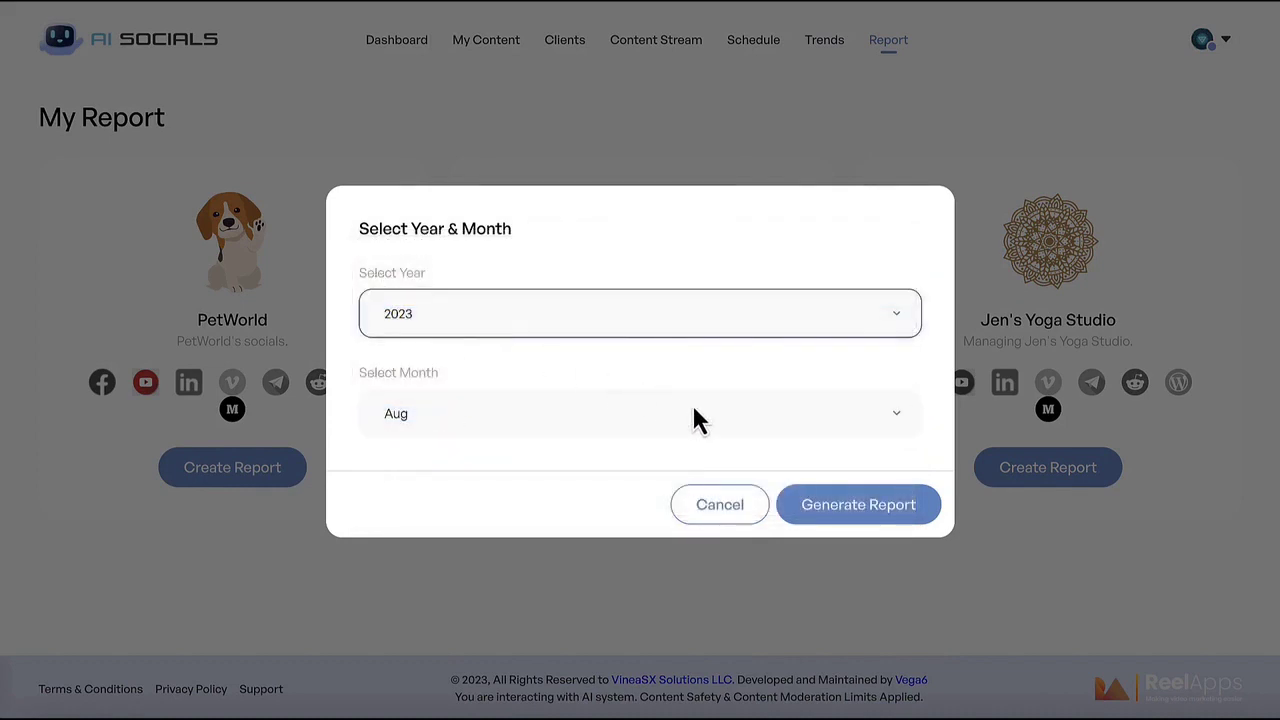